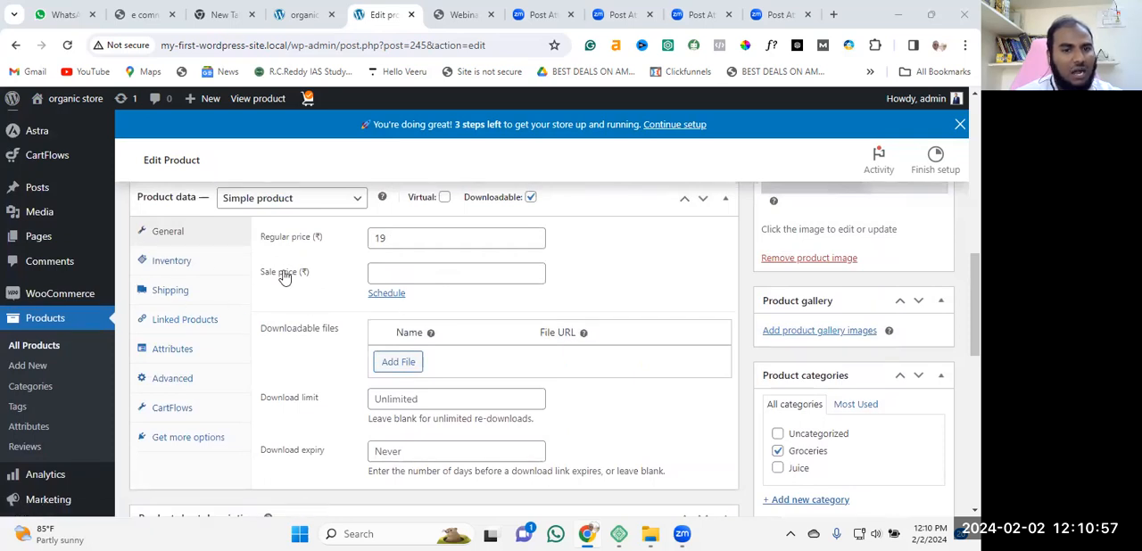
Review the product's download settings, short description, reviews and Astra layout options further down the edit page.
{"action": "scroll", "coordinate": [426, 301], "scroll_direction": "down", "scroll_amount": 1}
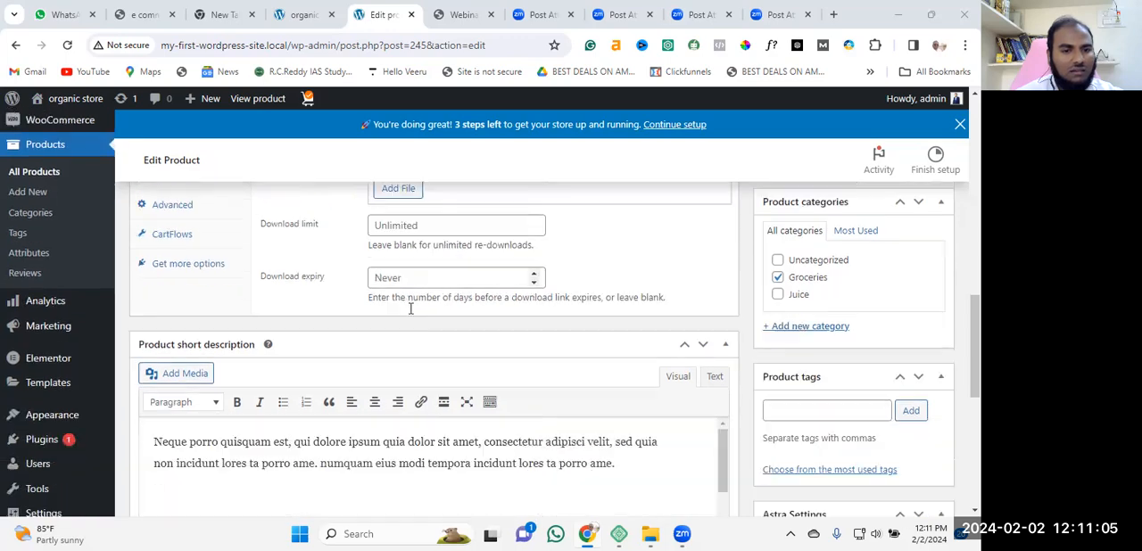
{"action": "scroll", "coordinate": [426, 339], "scroll_direction": "down", "scroll_amount": 5}
{"action": "scroll", "coordinate": [241, 303], "scroll_direction": "up", "scroll_amount": 2}
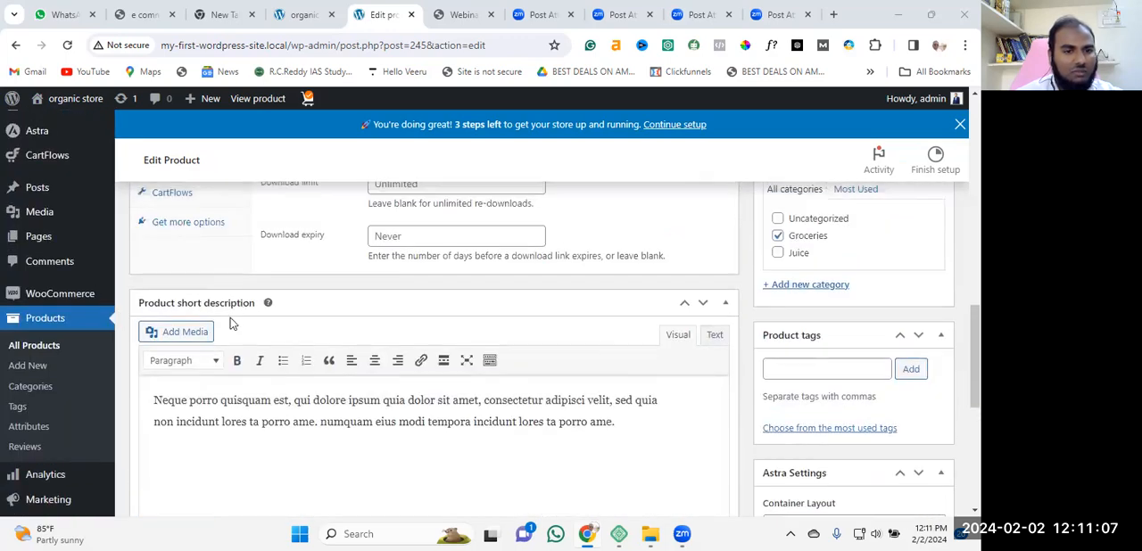
{"action": "scroll", "coordinate": [230, 321], "scroll_direction": "down", "scroll_amount": 3}
{"action": "scroll", "coordinate": [312, 276], "scroll_direction": "up", "scroll_amount": 3}
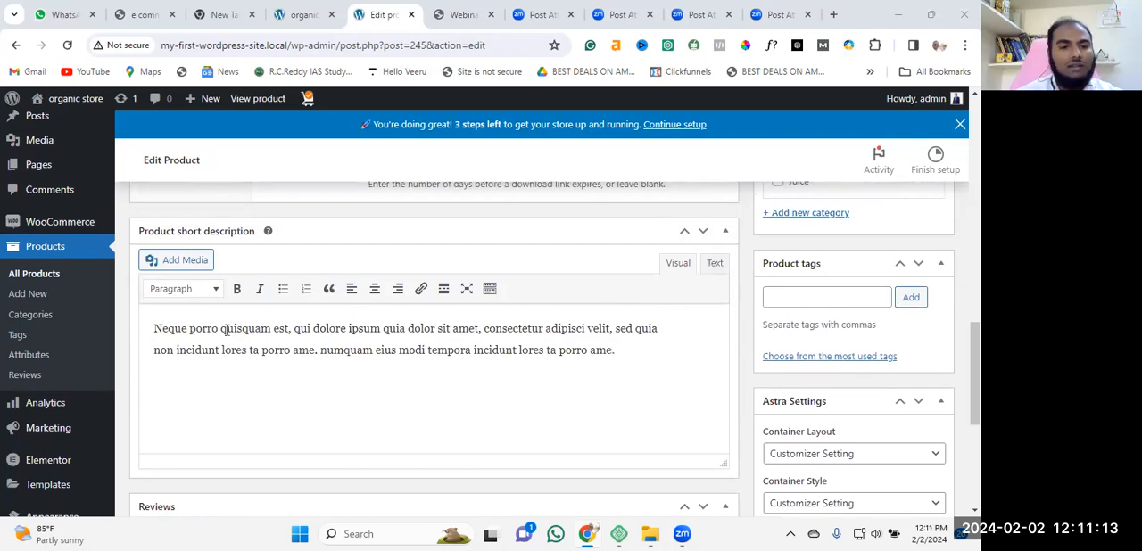
{"action": "scroll", "coordinate": [363, 346], "scroll_direction": "down", "scroll_amount": 1}
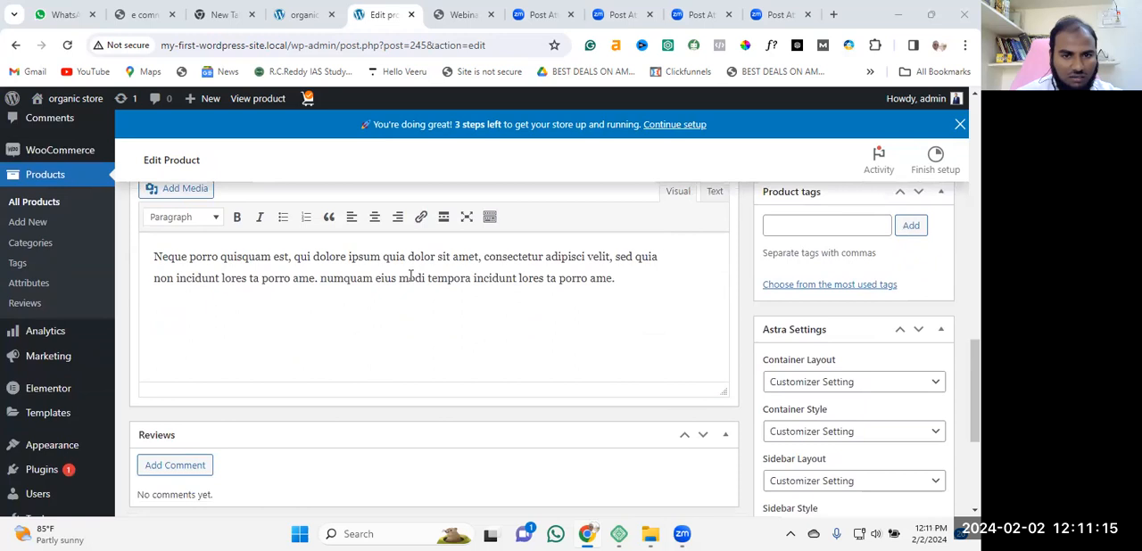
{"action": "scroll", "coordinate": [544, 298], "scroll_direction": "down", "scroll_amount": 3}
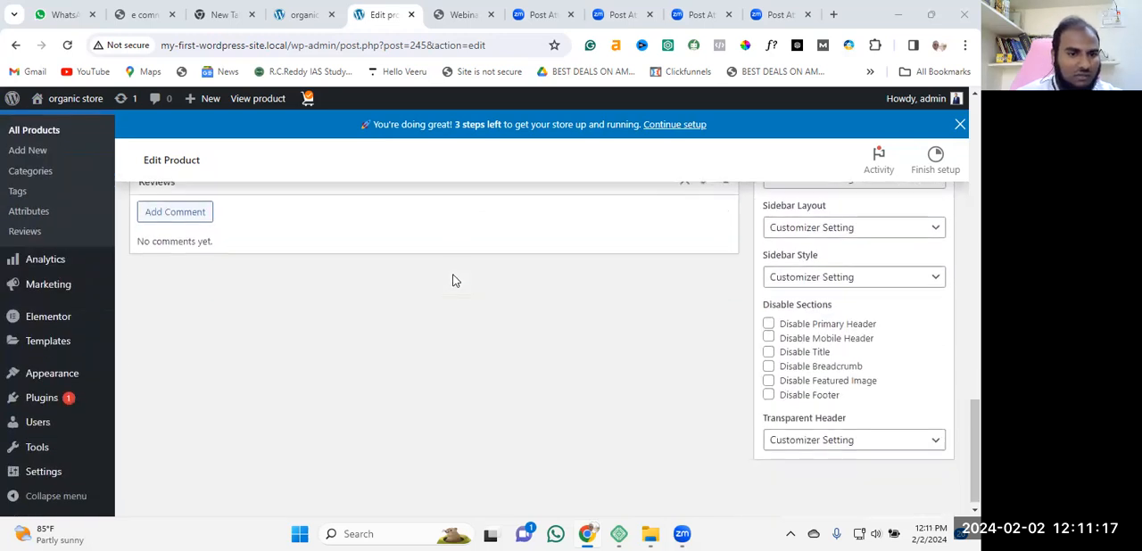
{"action": "scroll", "coordinate": [541, 324], "scroll_direction": "up", "scroll_amount": 10}
{"action": "scroll", "coordinate": [541, 324], "scroll_direction": "up", "scroll_amount": 10}
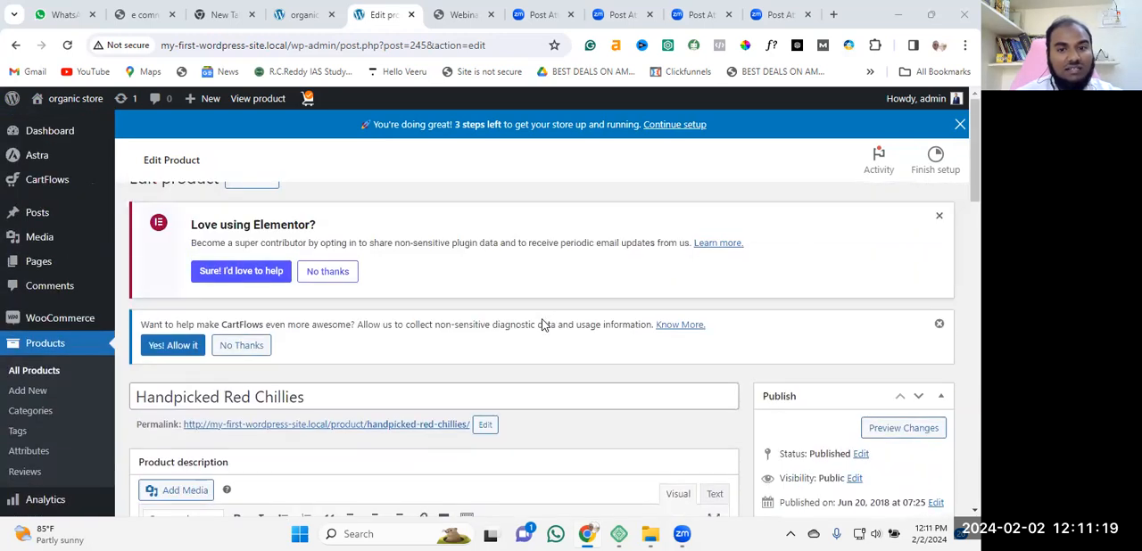
Examine the Publish settings, product description and product image of the Handpicked Red Chillies product.
{"action": "scroll", "coordinate": [852, 375], "scroll_direction": "down", "scroll_amount": 5}
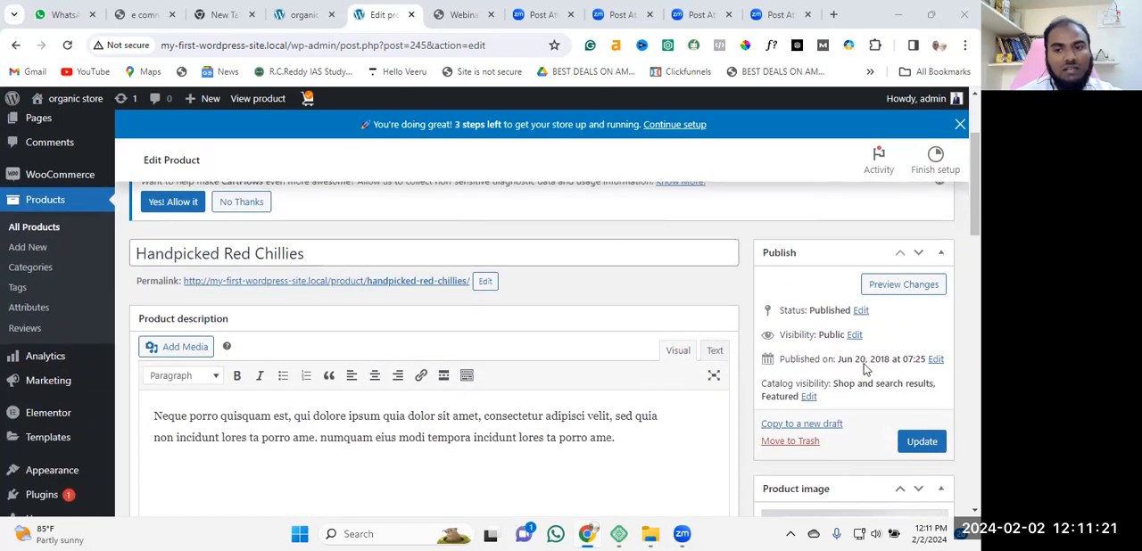
{"action": "scroll", "coordinate": [866, 344], "scroll_direction": "up", "scroll_amount": 3}
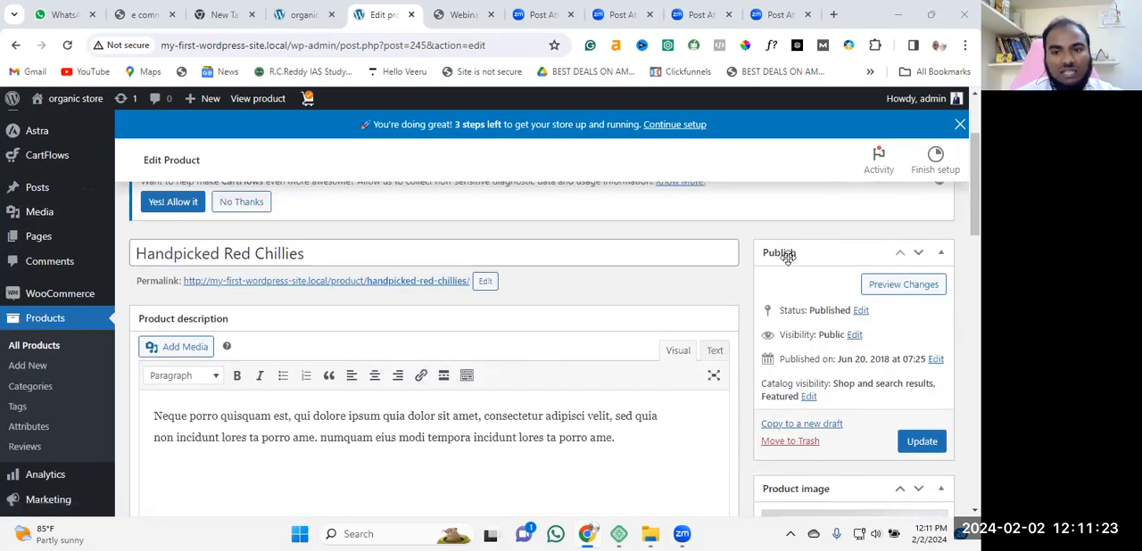
{"action": "scroll", "coordinate": [821, 295], "scroll_direction": "down", "scroll_amount": 1}
{"action": "scroll", "coordinate": [829, 357], "scroll_direction": "down", "scroll_amount": 1}
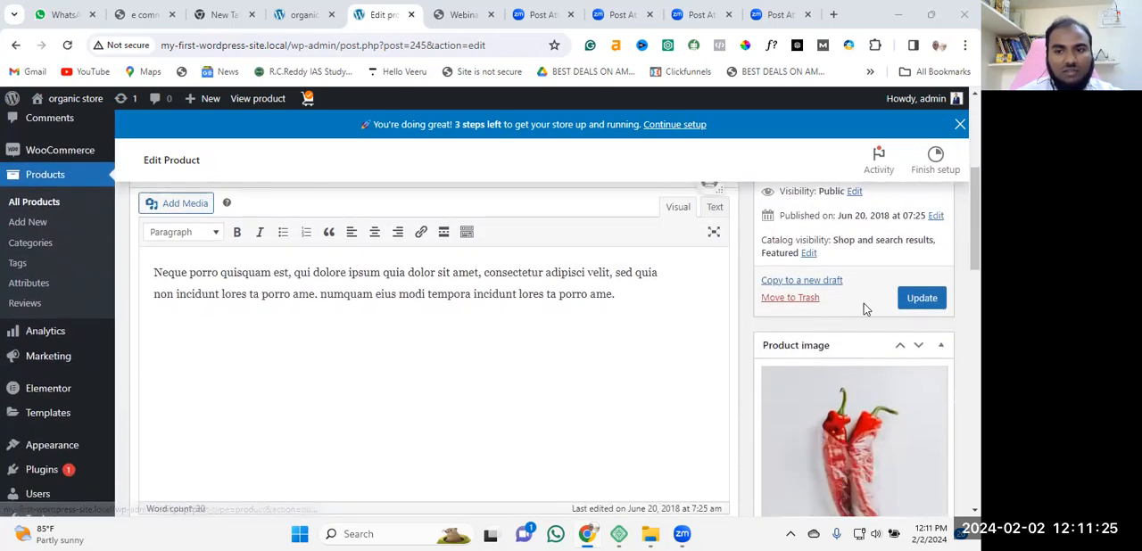
{"action": "scroll", "coordinate": [839, 267], "scroll_direction": "down", "scroll_amount": 2}
{"action": "scroll", "coordinate": [817, 268], "scroll_direction": "down", "scroll_amount": 2}
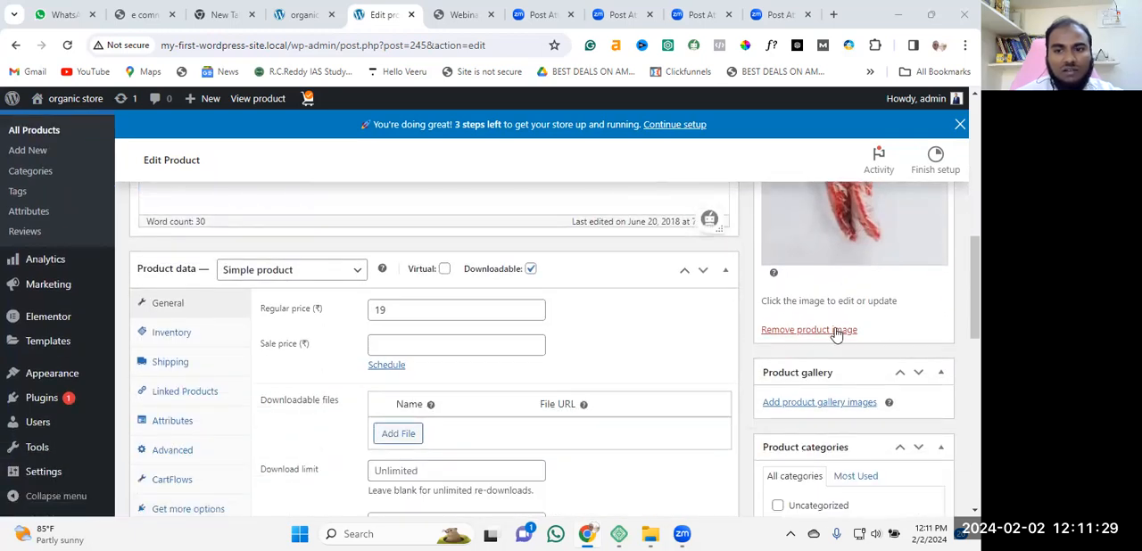
{"action": "scroll", "coordinate": [852, 334], "scroll_direction": "up", "scroll_amount": 1}
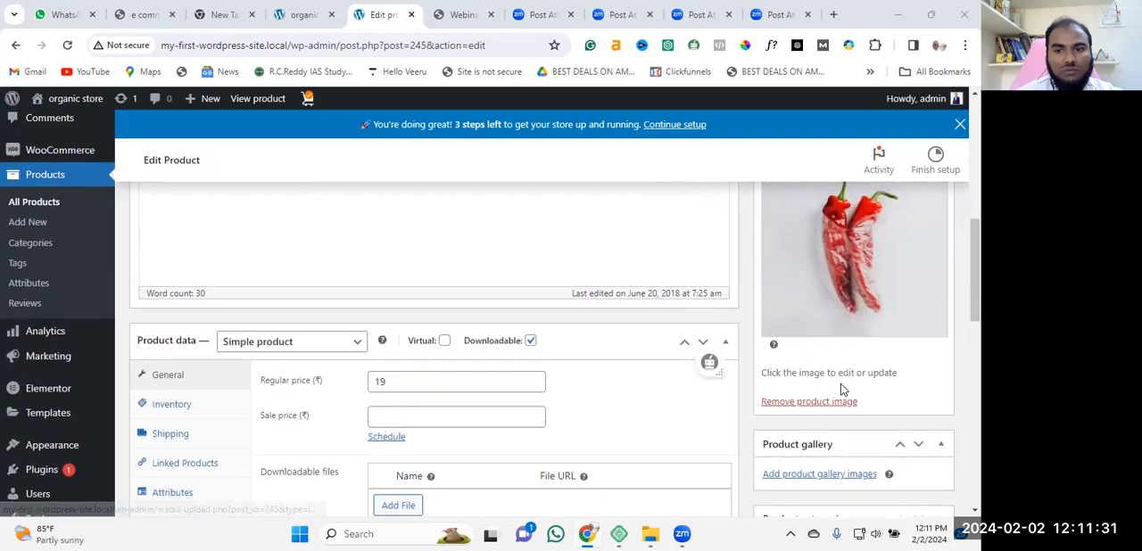
{"action": "scroll", "coordinate": [847, 372], "scroll_direction": "up", "scroll_amount": 2}
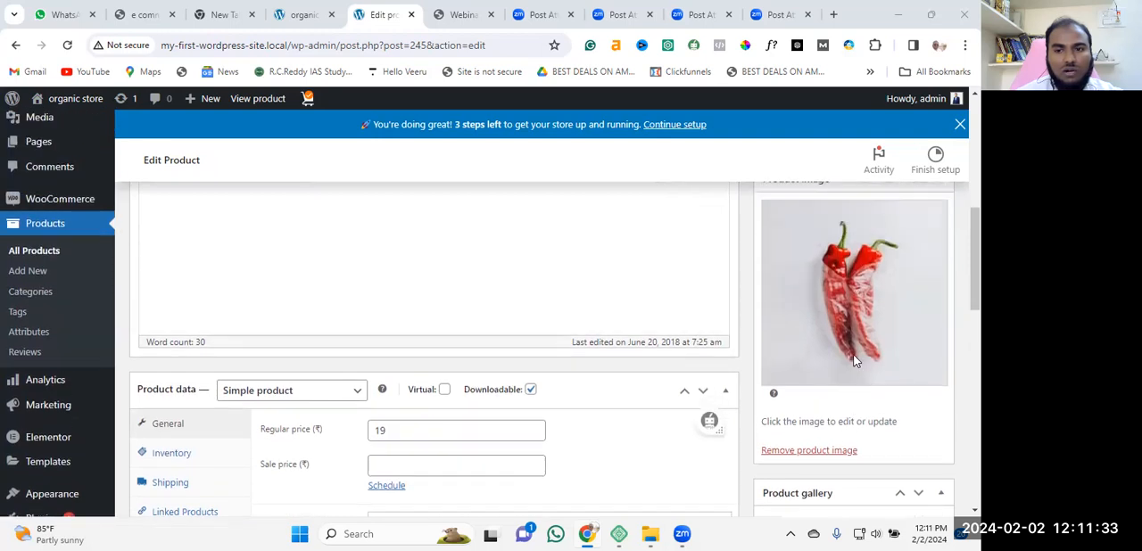
{"action": "scroll", "coordinate": [384, 340], "scroll_direction": "up", "scroll_amount": 2}
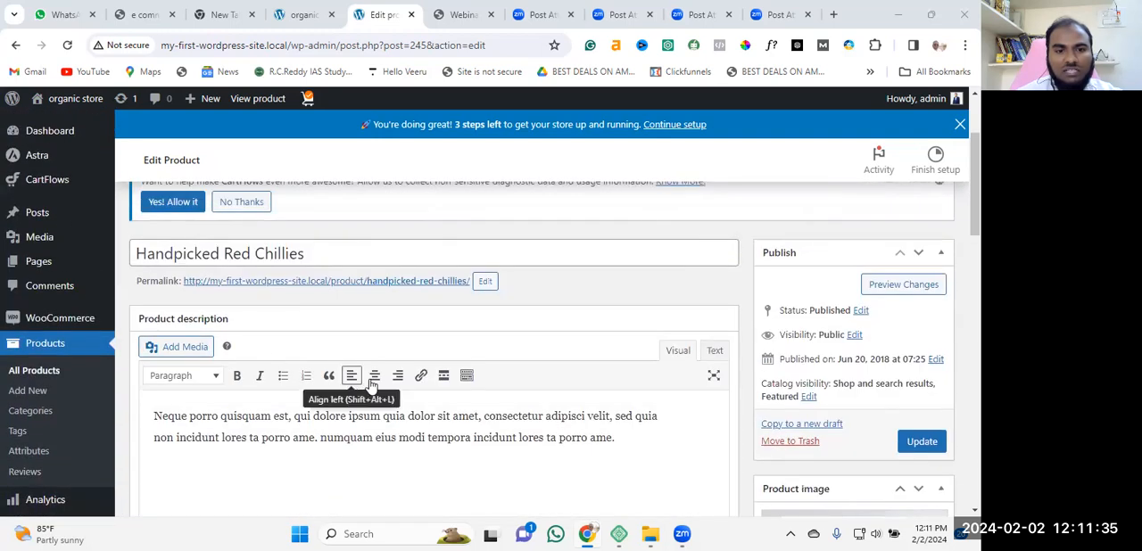
{"action": "scroll", "coordinate": [396, 362], "scroll_direction": "down", "scroll_amount": 2}
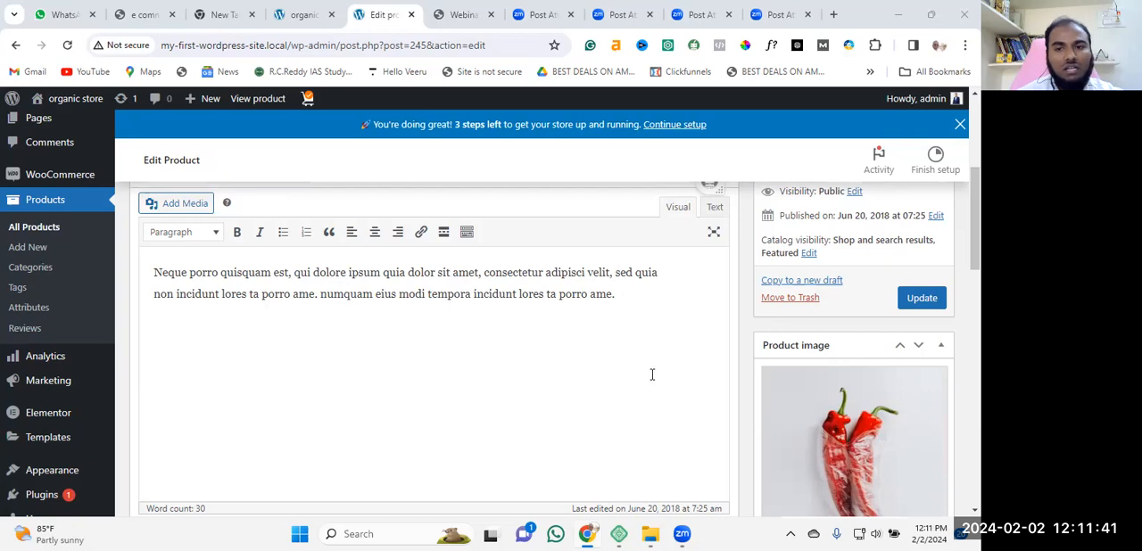
{"action": "scroll", "coordinate": [652, 375], "scroll_direction": "up", "scroll_amount": 2}
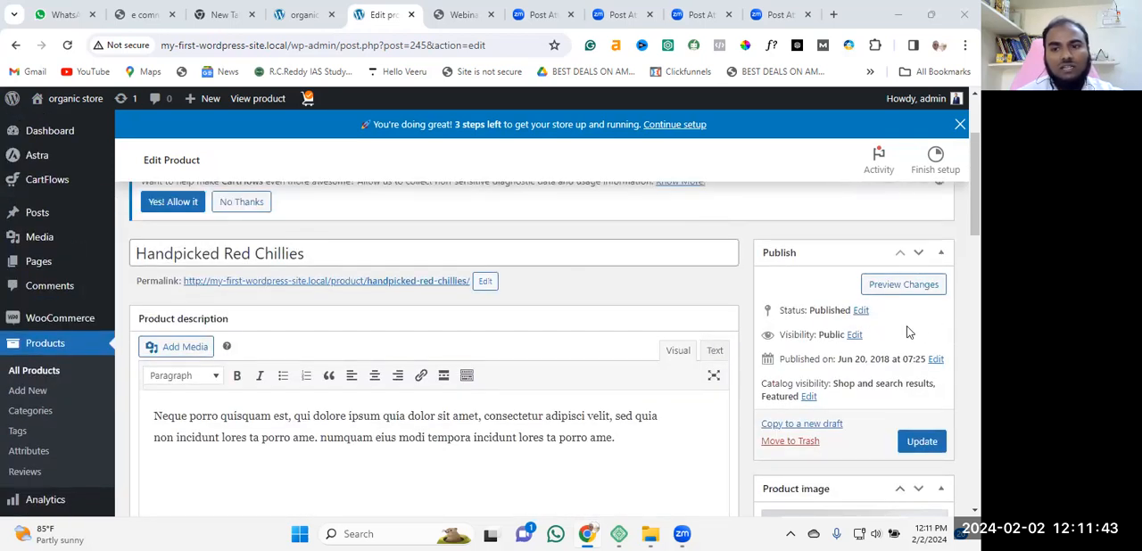
{"action": "scroll", "coordinate": [910, 332], "scroll_direction": "down", "scroll_amount": 1}
{"action": "scroll", "coordinate": [885, 328], "scroll_direction": "down", "scroll_amount": 2}
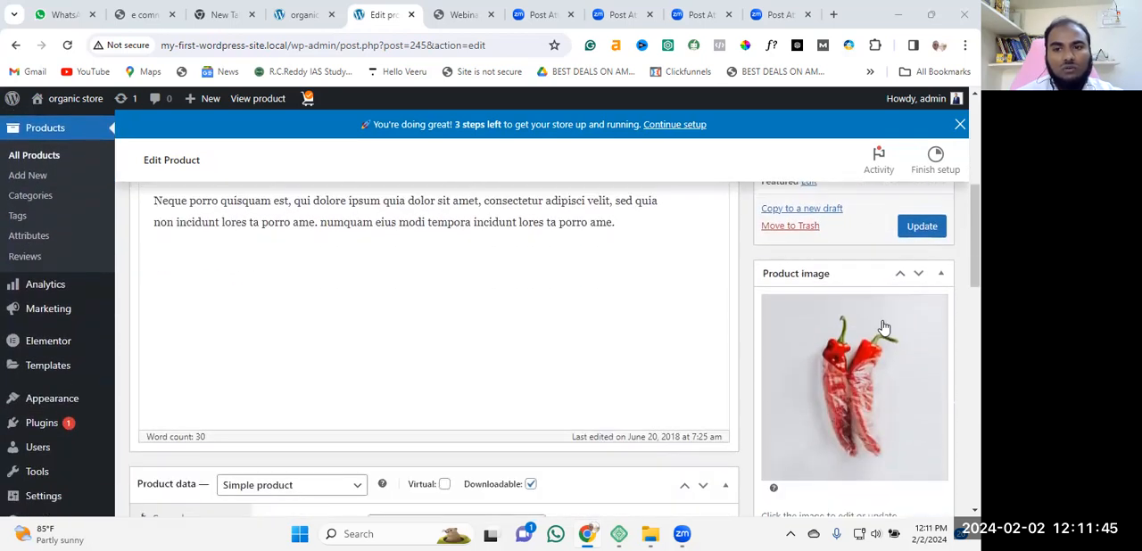
{"action": "scroll", "coordinate": [884, 324], "scroll_direction": "up", "scroll_amount": 1}
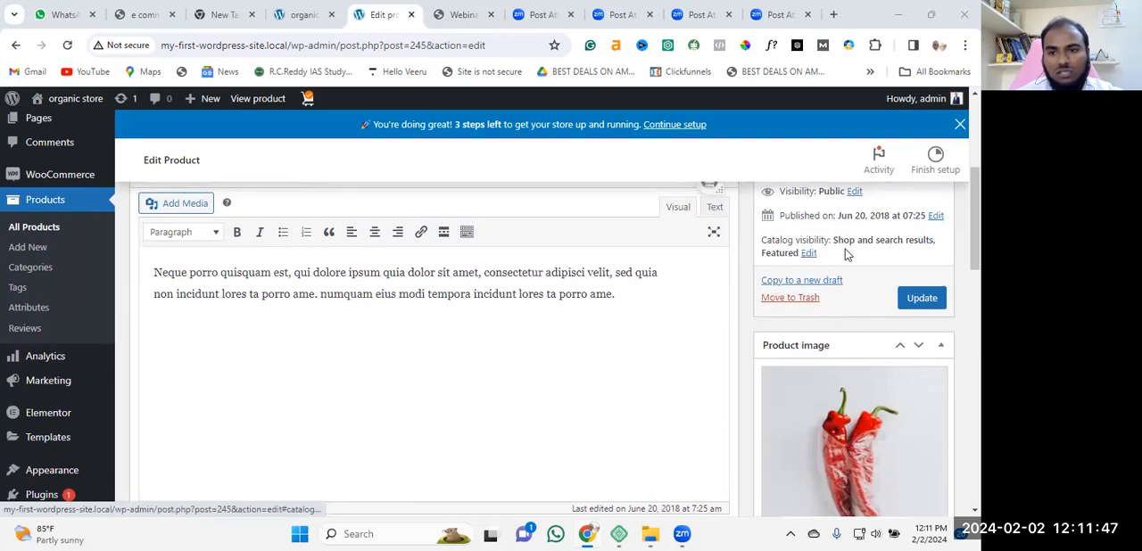
{"action": "scroll", "coordinate": [879, 332], "scroll_direction": "down", "scroll_amount": 2}
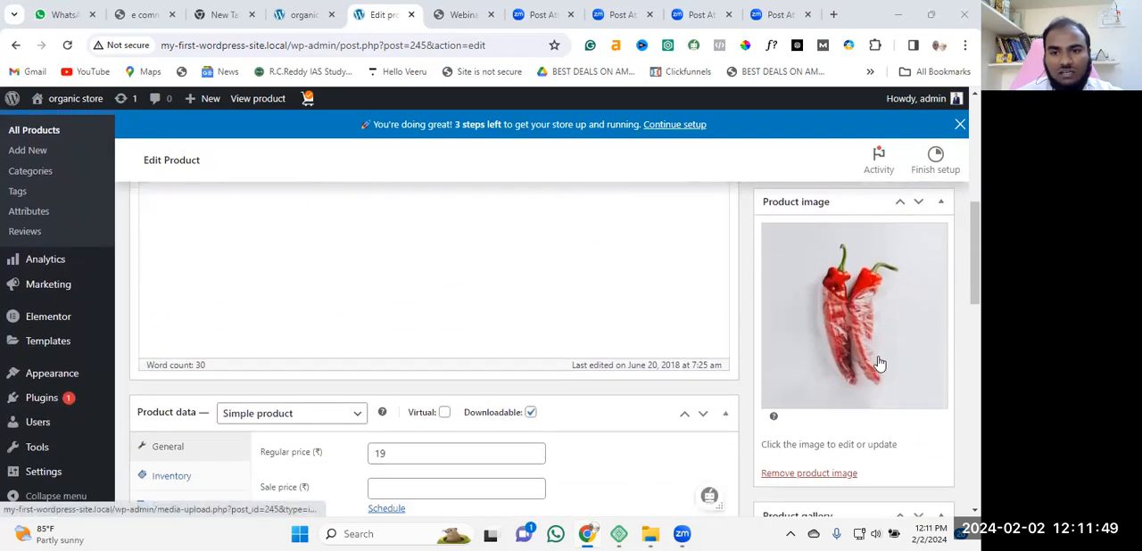
{"action": "scroll", "coordinate": [880, 357], "scroll_direction": "down", "scroll_amount": 2}
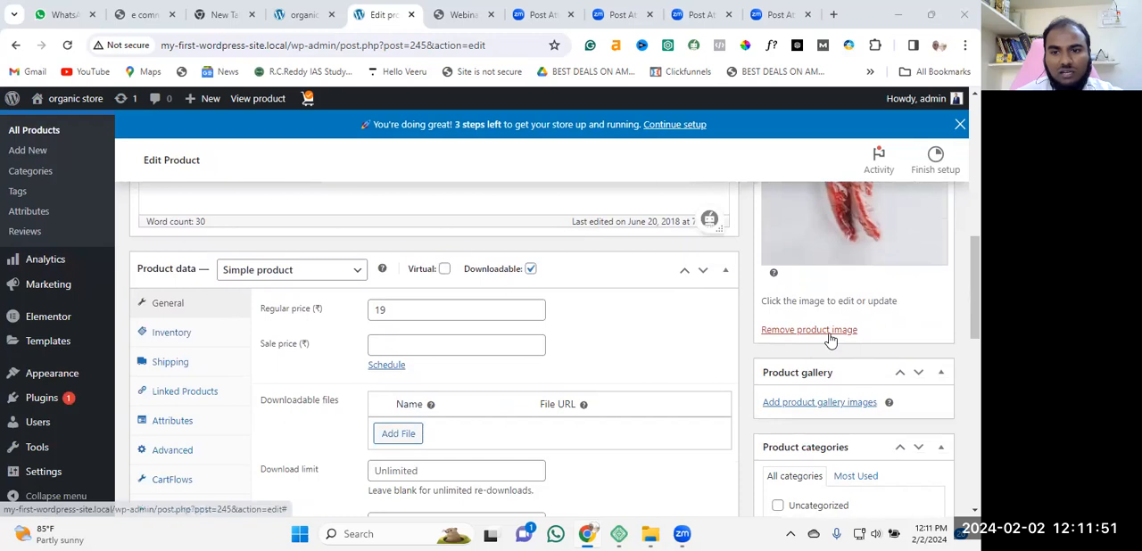
Move the Product image box below the Product gallery box.
{"action": "scroll", "coordinate": [835, 337], "scroll_direction": "up", "scroll_amount": 2}
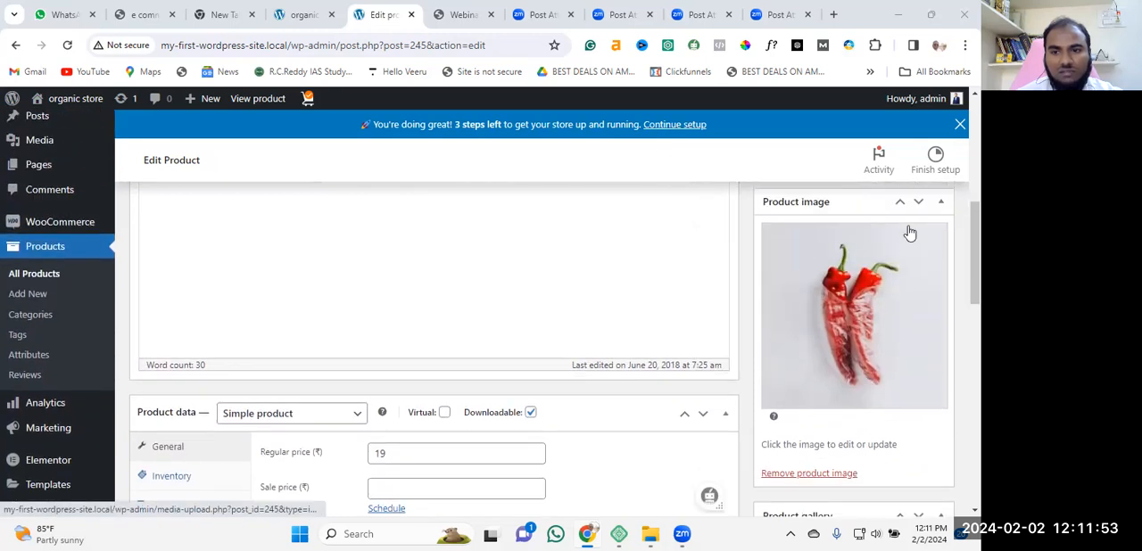
{"action": "left_click", "coordinate": [920, 203]}
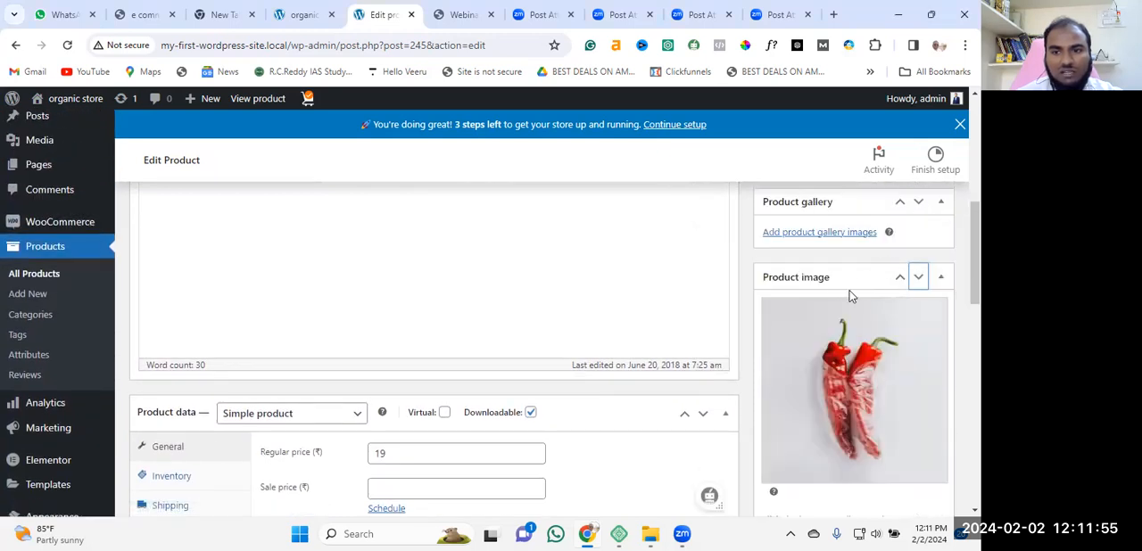
Open the media library for the product image and browse the available images.
{"action": "scroll", "coordinate": [928, 339], "scroll_direction": "down", "scroll_amount": 3}
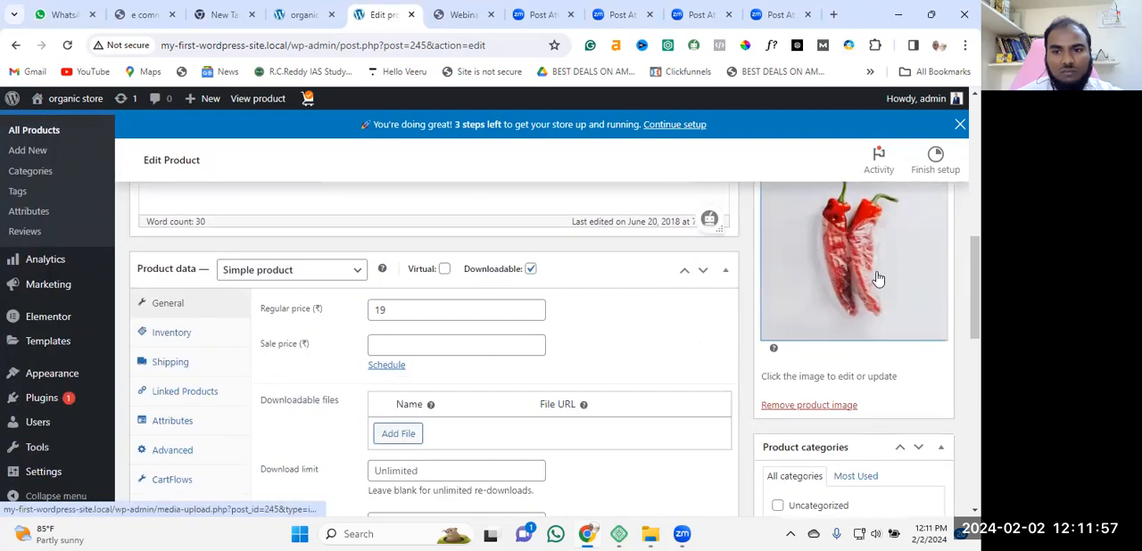
{"action": "left_click", "coordinate": [867, 280]}
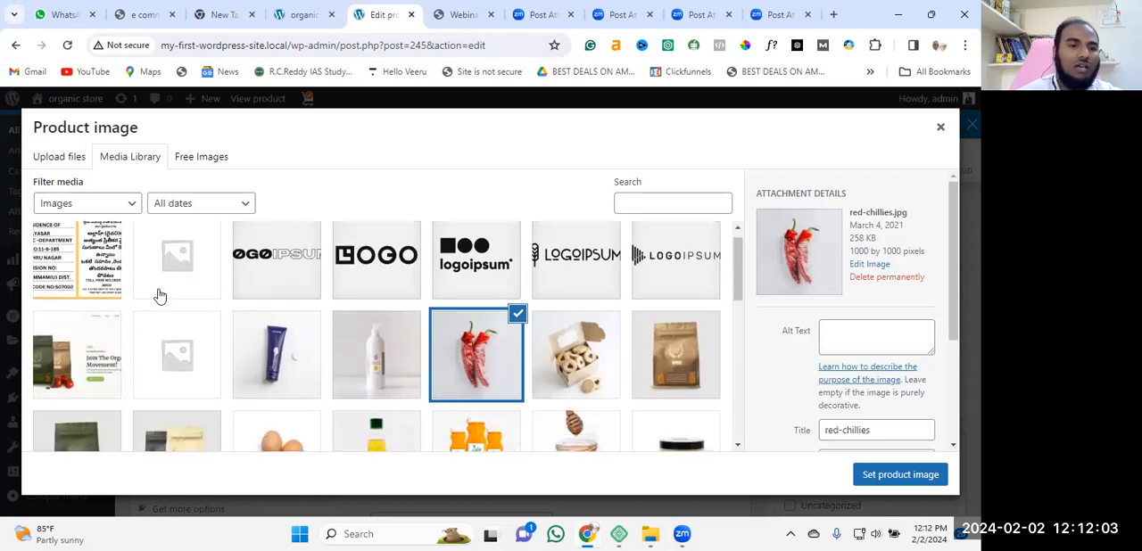
{"action": "scroll", "coordinate": [547, 364], "scroll_direction": "down", "scroll_amount": 5}
{"action": "scroll", "coordinate": [562, 388], "scroll_direction": "down", "scroll_amount": 3}
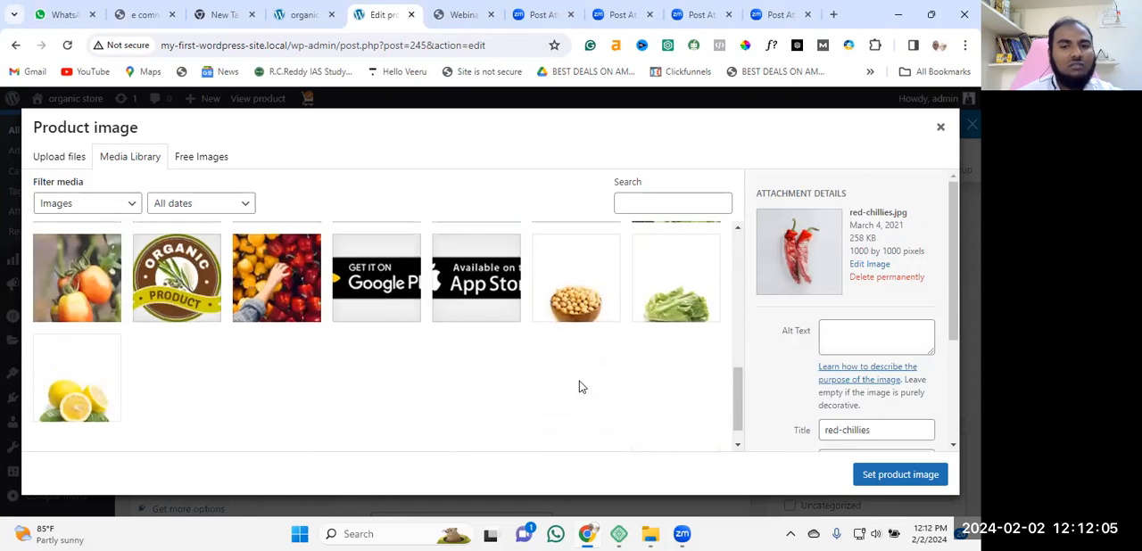
{"action": "scroll", "coordinate": [580, 385], "scroll_direction": "up", "scroll_amount": 3}
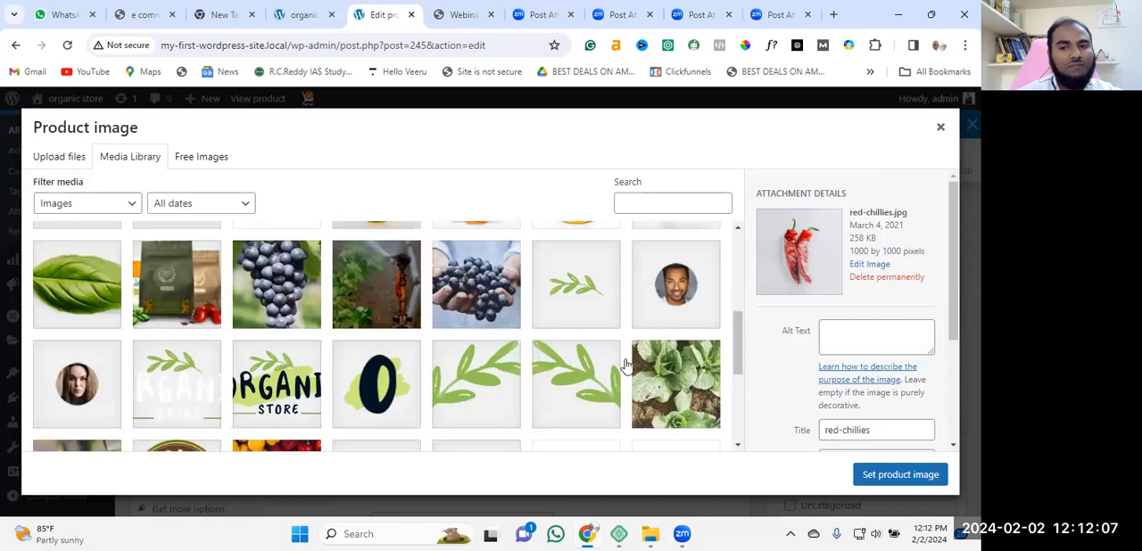
{"action": "scroll", "coordinate": [627, 364], "scroll_direction": "up", "scroll_amount": 3}
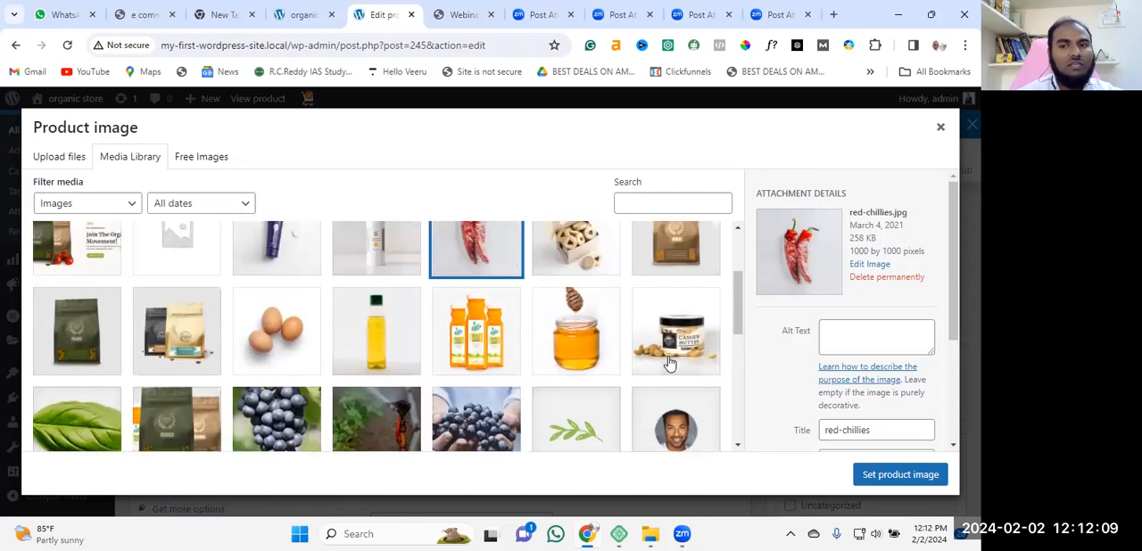
{"action": "scroll", "coordinate": [670, 365], "scroll_direction": "up", "scroll_amount": 2}
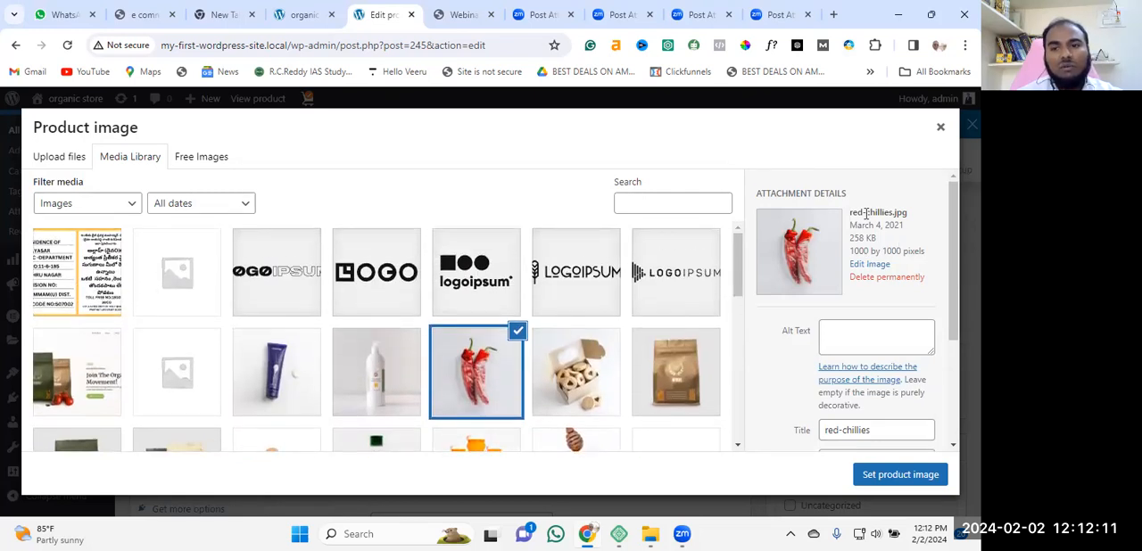
Review the attachment details of red-chillies.jpg and set it as the product image.
{"action": "scroll", "coordinate": [898, 310], "scroll_direction": "down", "scroll_amount": 3}
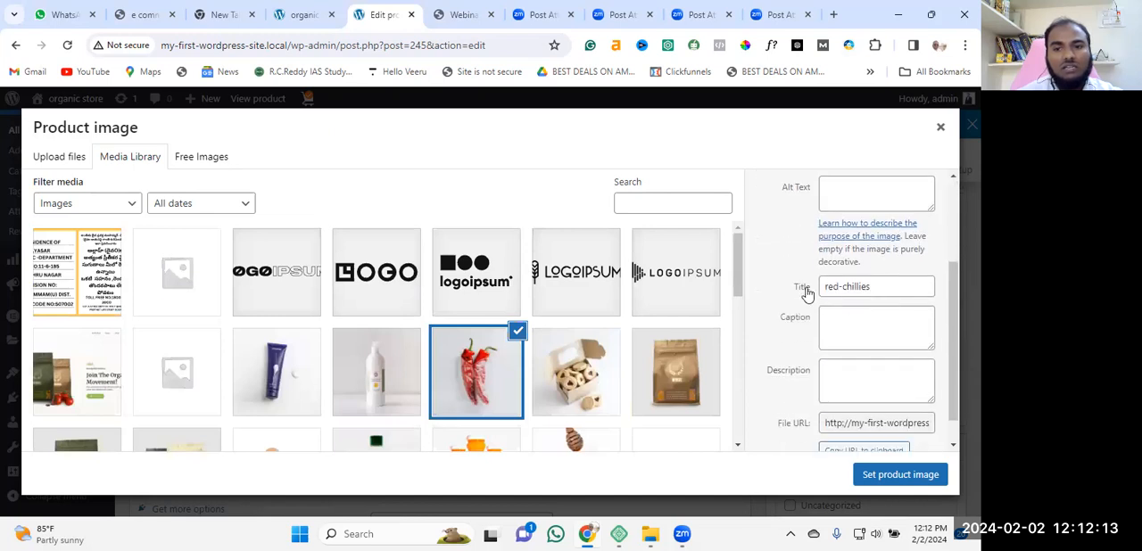
{"action": "scroll", "coordinate": [888, 338], "scroll_direction": "down", "scroll_amount": 1}
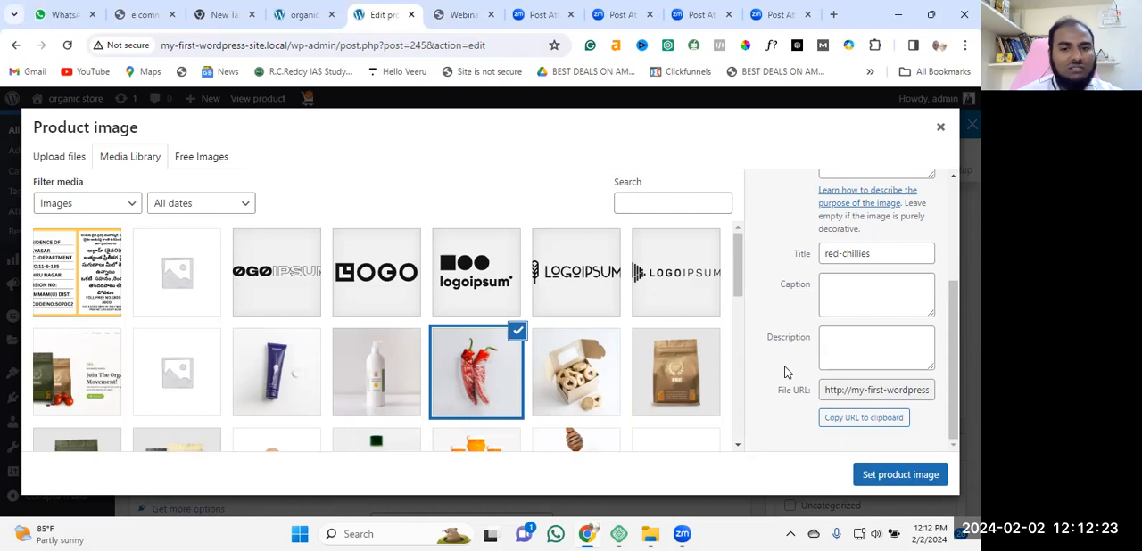
{"action": "scroll", "coordinate": [723, 347], "scroll_direction": "down", "scroll_amount": 3}
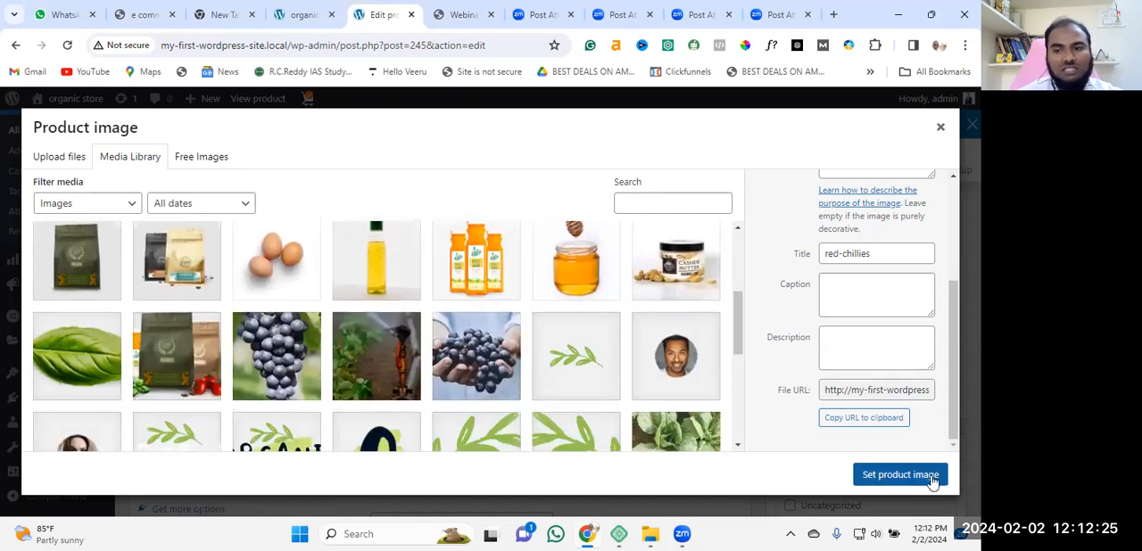
{"action": "left_click", "coordinate": [946, 480]}
Examine the product categories, with Groceries assigned, and the product tags section.
{"action": "scroll", "coordinate": [850, 271], "scroll_direction": "down", "scroll_amount": 3}
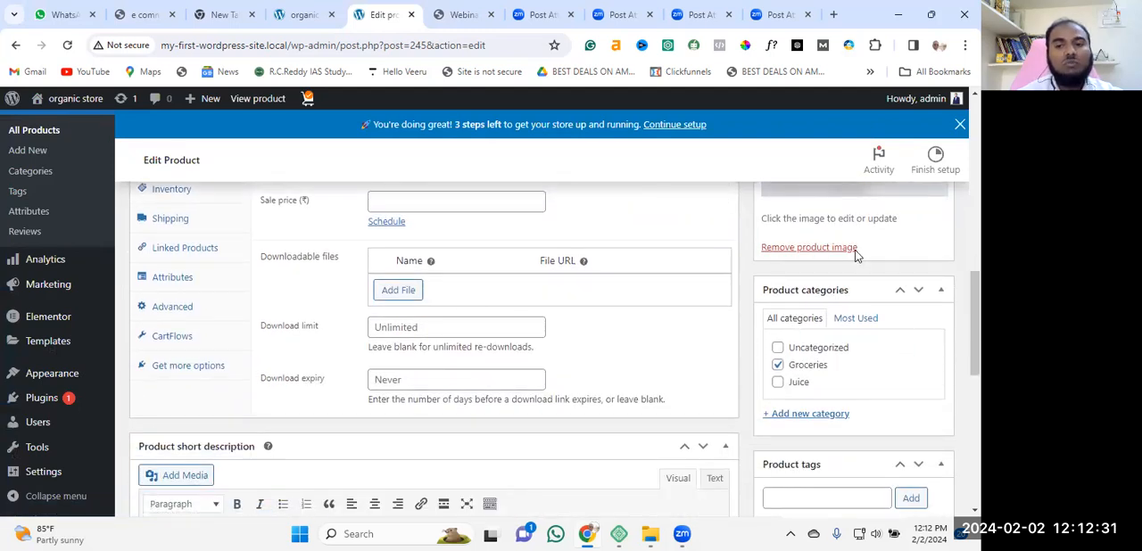
{"action": "scroll", "coordinate": [855, 256], "scroll_direction": "up", "scroll_amount": 3}
{"action": "scroll", "coordinate": [839, 256], "scroll_direction": "down", "scroll_amount": 5}
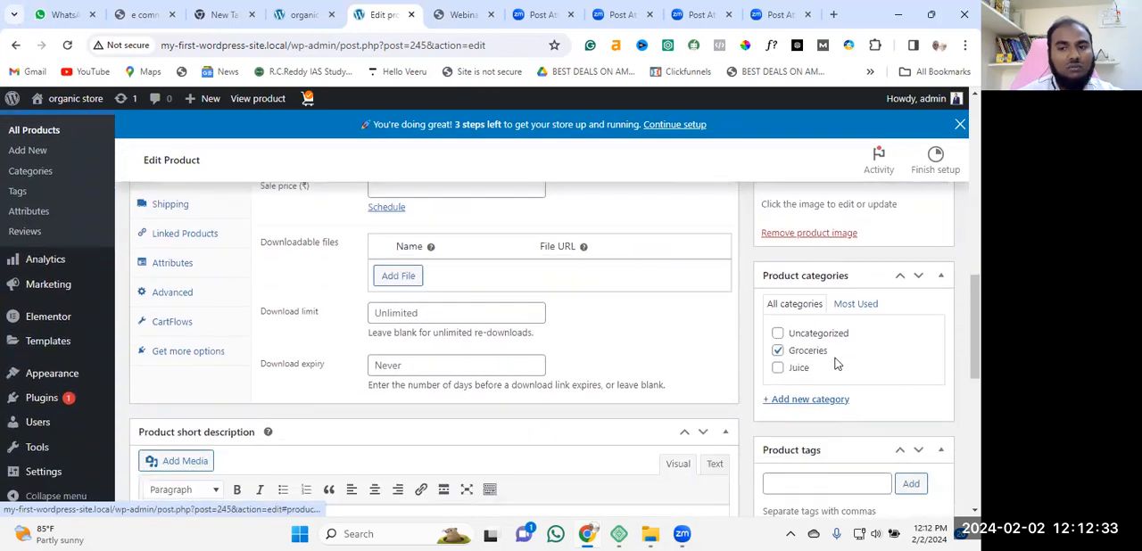
{"action": "left_click", "coordinate": [778, 294]}
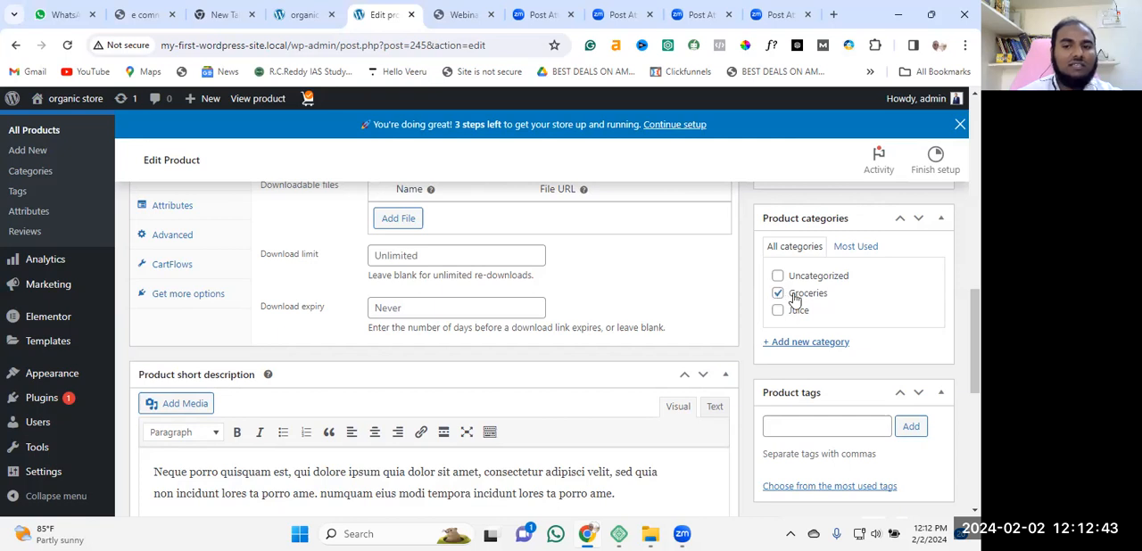
{"action": "scroll", "coordinate": [829, 298], "scroll_direction": "down", "scroll_amount": 1}
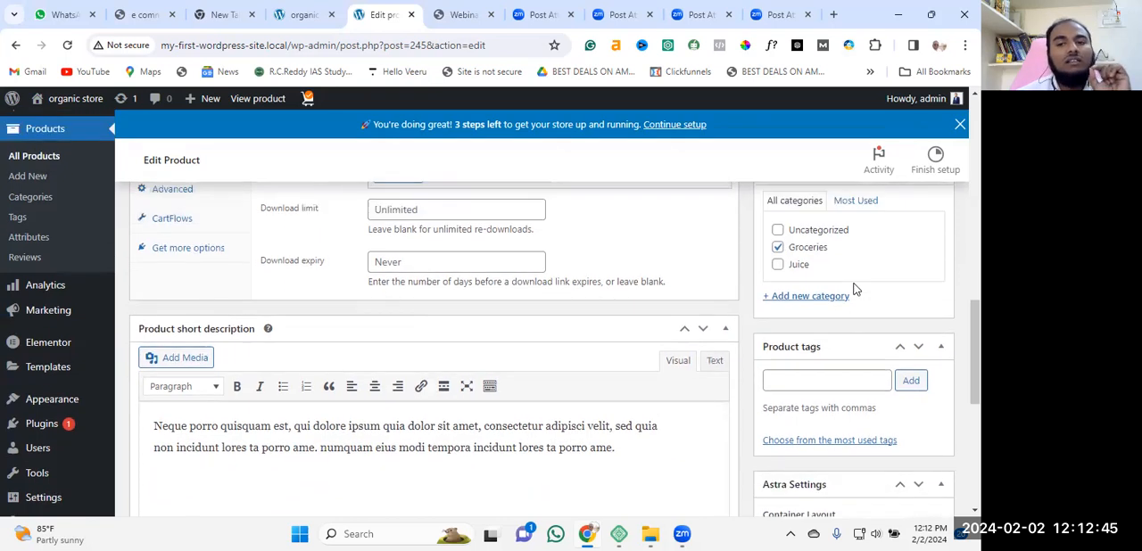
{"action": "scroll", "coordinate": [854, 289], "scroll_direction": "up", "scroll_amount": 5}
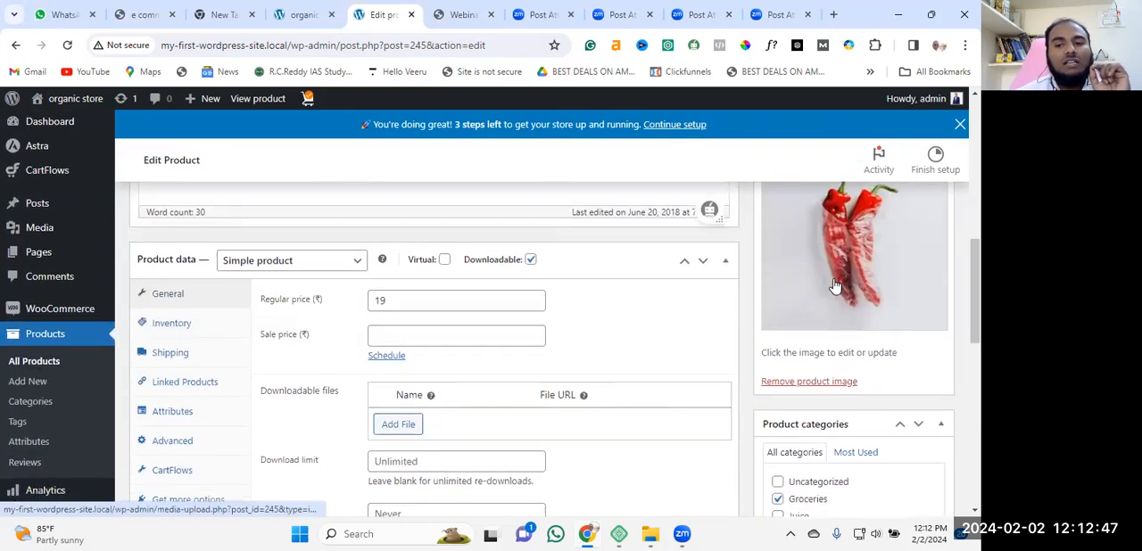
Open the form for adding a new product category and review its parent category options.
{"action": "scroll", "coordinate": [848, 321], "scroll_direction": "down", "scroll_amount": 3}
{"action": "scroll", "coordinate": [830, 339], "scroll_direction": "down", "scroll_amount": 3}
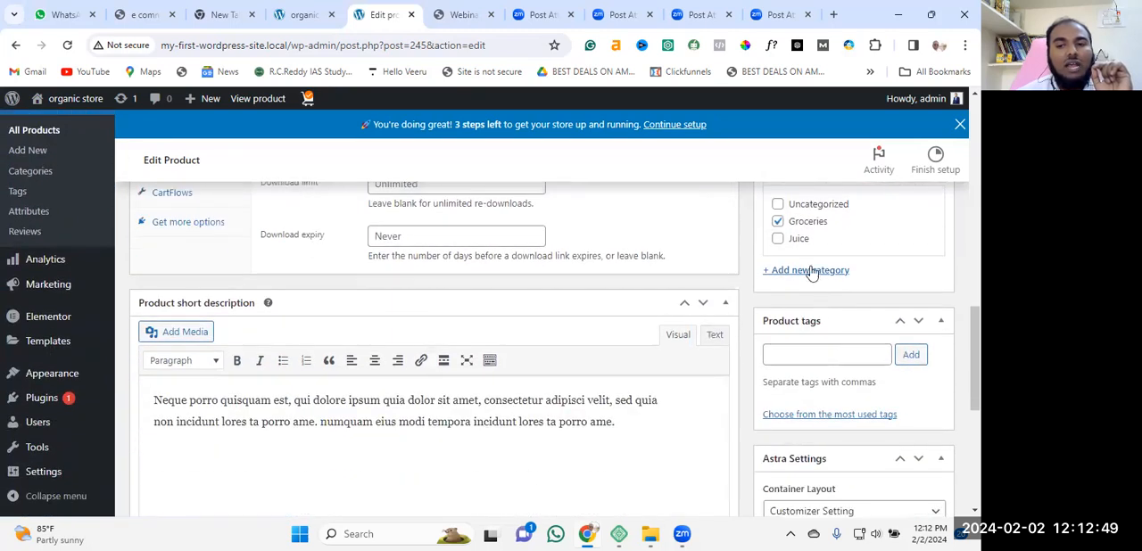
{"action": "left_click", "coordinate": [810, 271]}
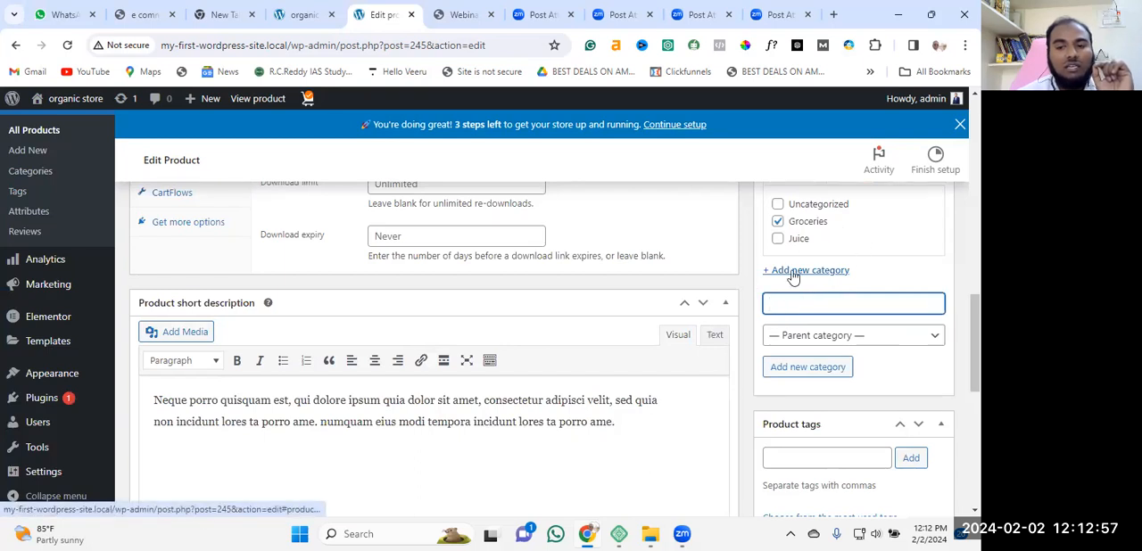
{"action": "left_click", "coordinate": [928, 335]}
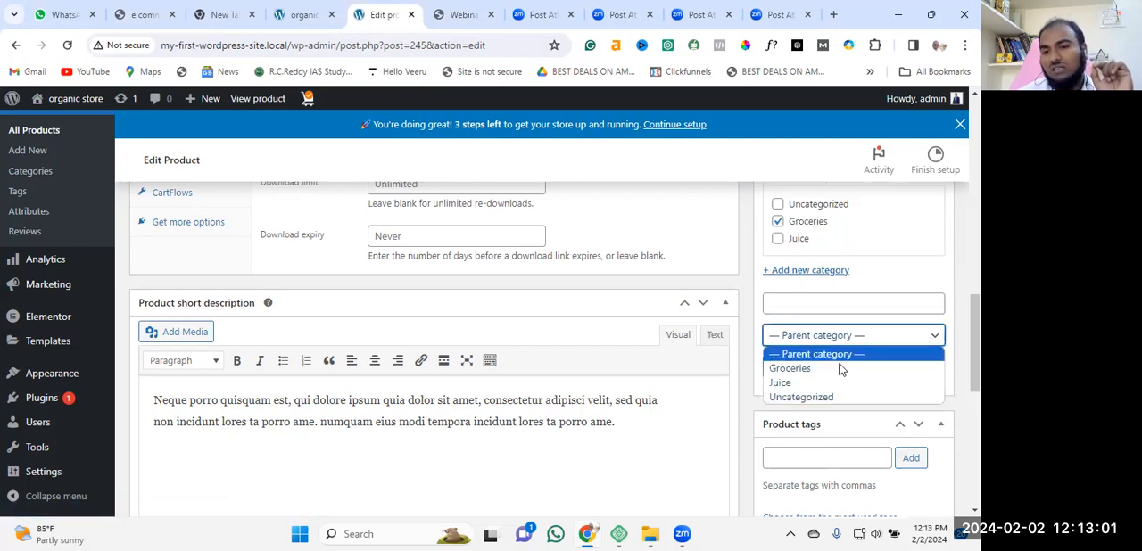
{"action": "left_click", "coordinate": [949, 286]}
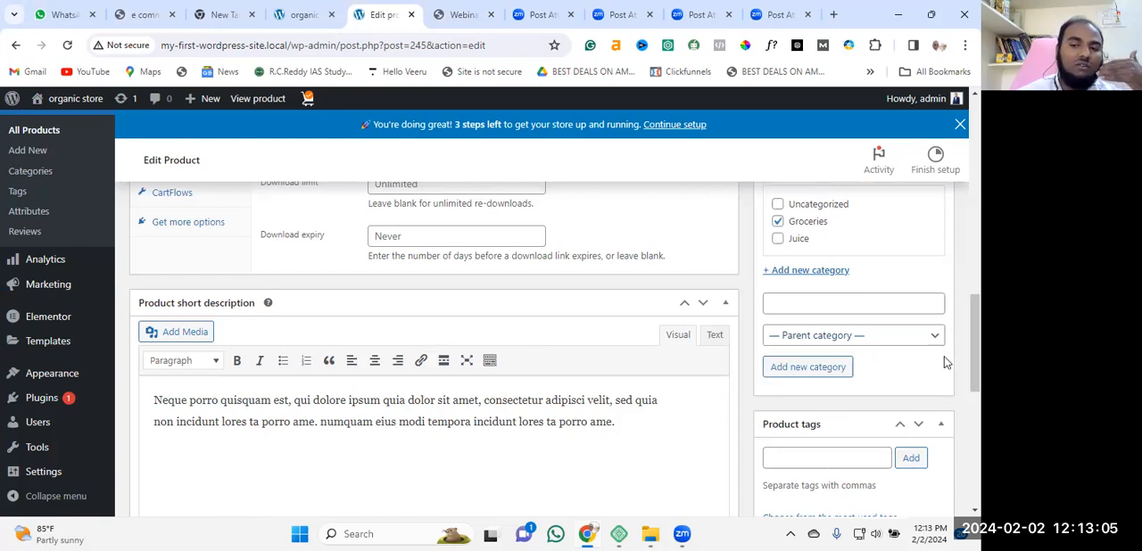
{"action": "scroll", "coordinate": [950, 361], "scroll_direction": "down", "scroll_amount": 1}
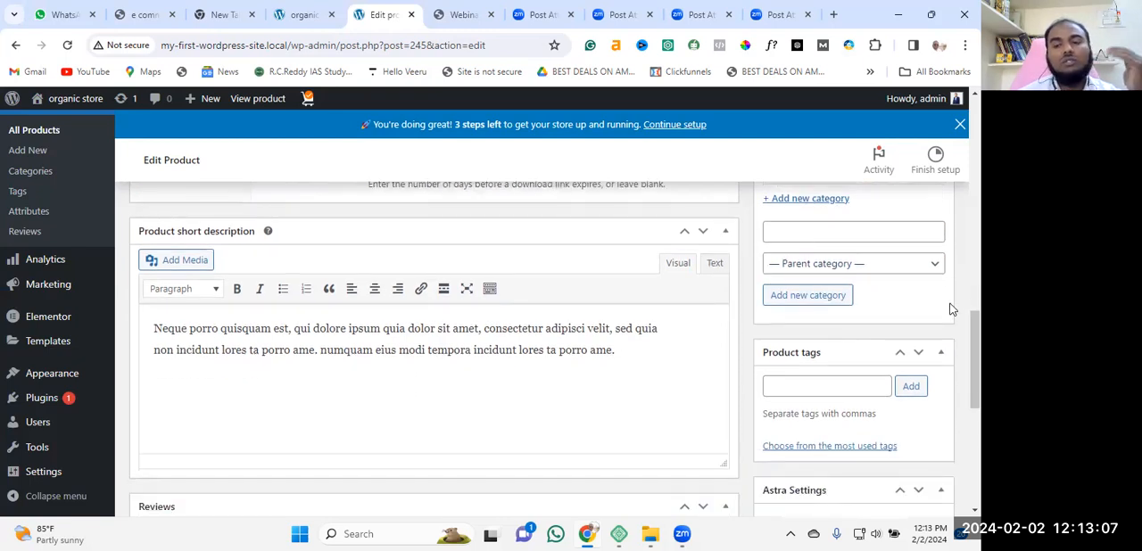
{"action": "scroll", "coordinate": [949, 308], "scroll_direction": "down", "scroll_amount": 1}
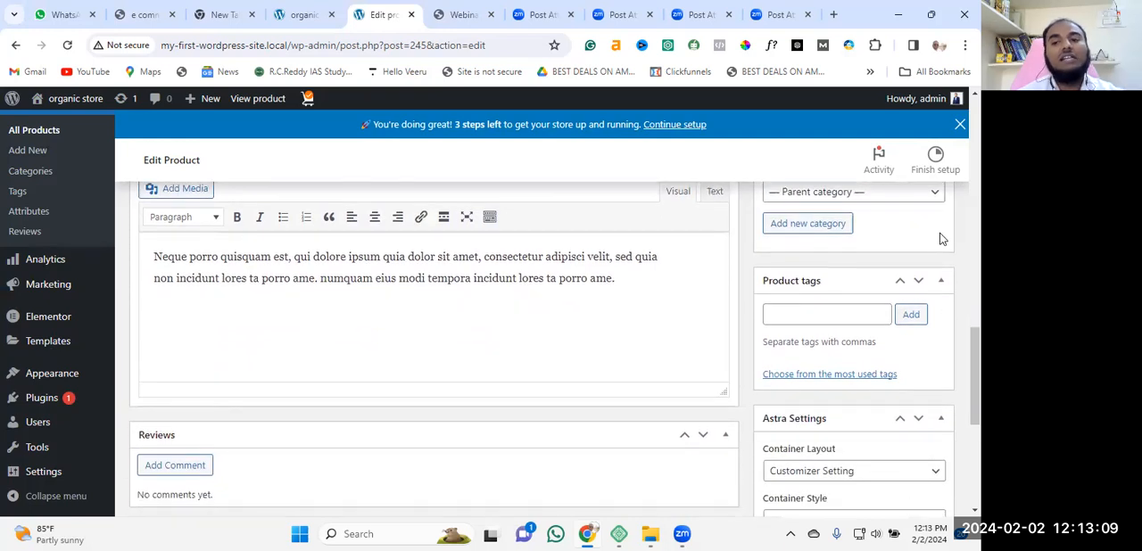
{"action": "scroll", "coordinate": [944, 239], "scroll_direction": "up", "scroll_amount": 2}
{"action": "left_click", "coordinate": [939, 337]}
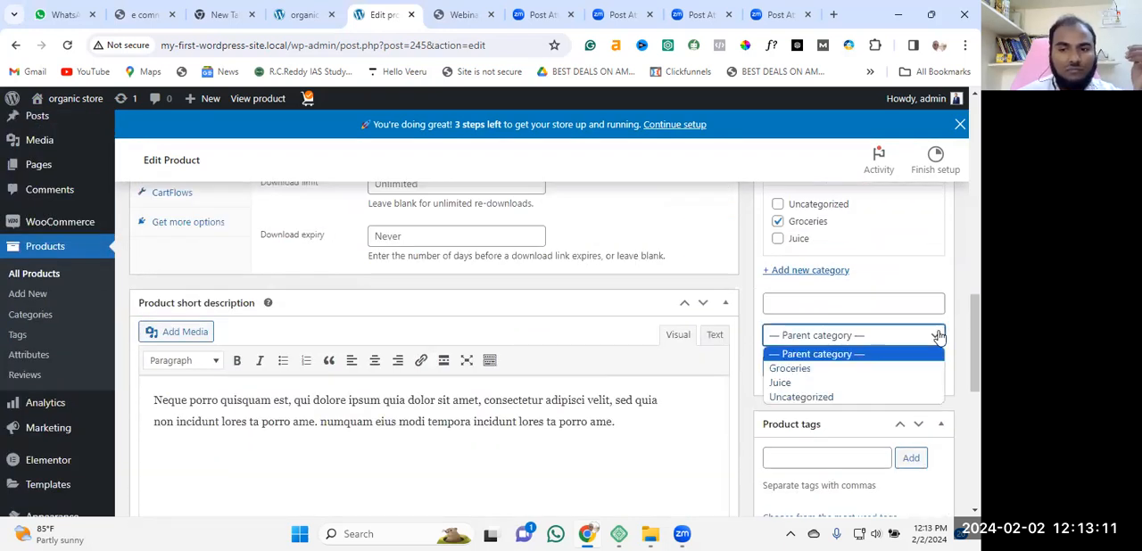
{"action": "left_click", "coordinate": [938, 337]}
Examine the product tags section and its tag entry field.
{"action": "scroll", "coordinate": [849, 289], "scroll_direction": "down", "scroll_amount": 3}
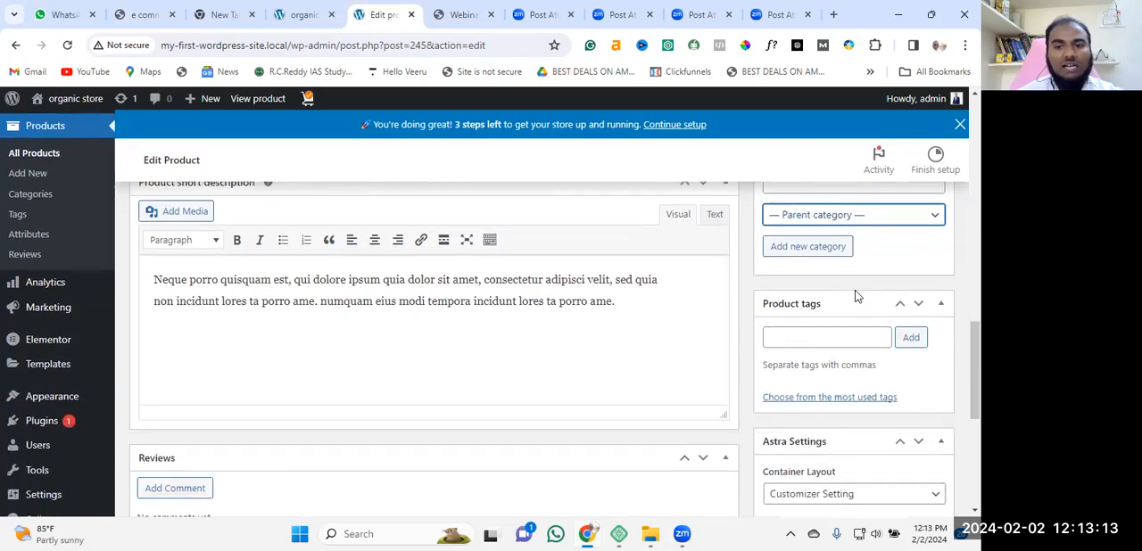
{"action": "scroll", "coordinate": [856, 295], "scroll_direction": "down", "scroll_amount": 1}
{"action": "scroll", "coordinate": [858, 301], "scroll_direction": "up", "scroll_amount": 2}
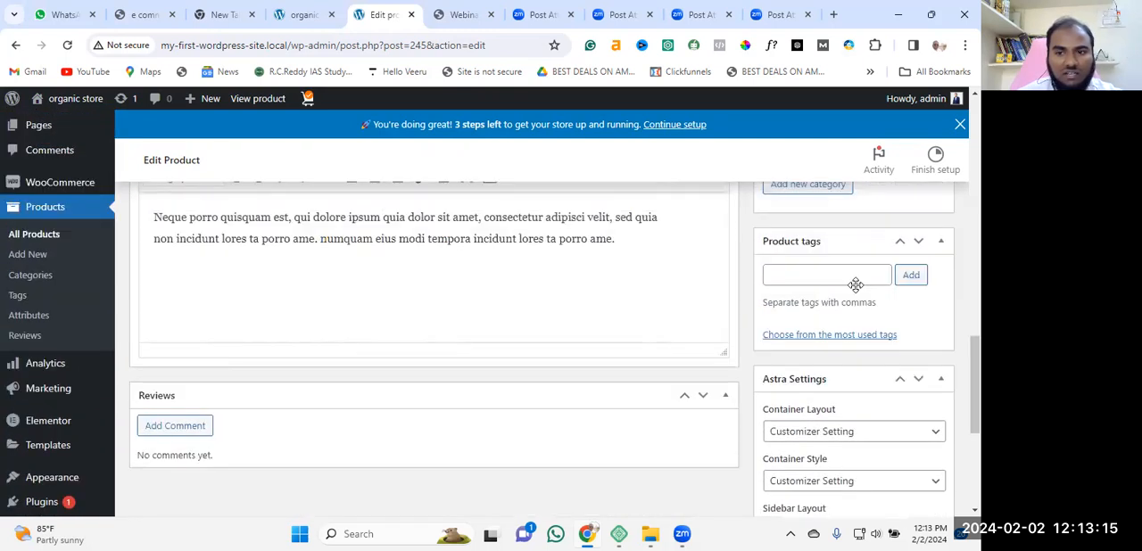
{"action": "left_click", "coordinate": [792, 314]}
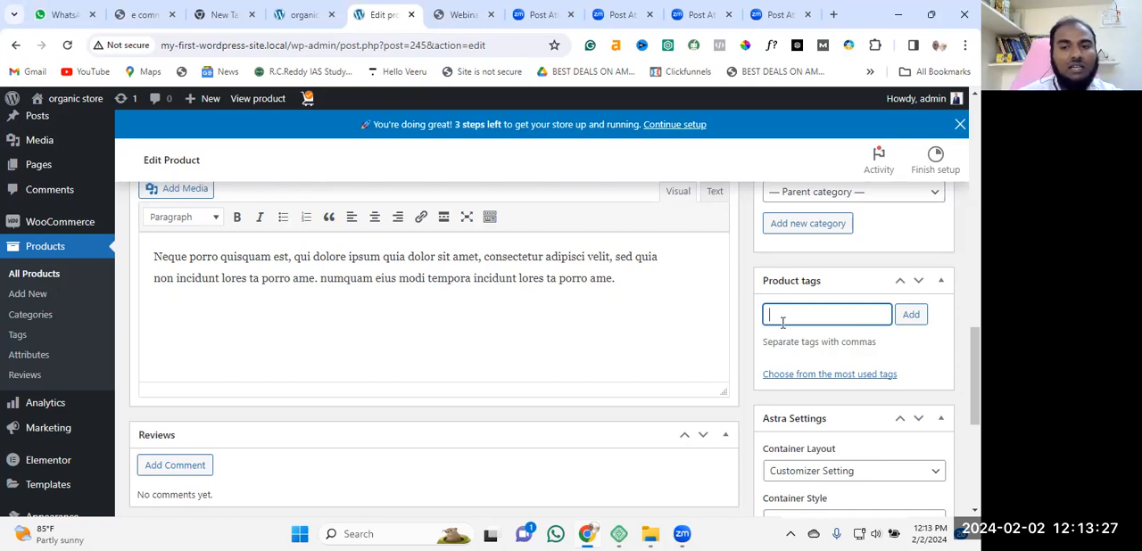
Review the Astra Settings, including the container layout options, sidebar settings, disable sections and transparent header.
{"action": "scroll", "coordinate": [847, 306], "scroll_direction": "down", "scroll_amount": 2}
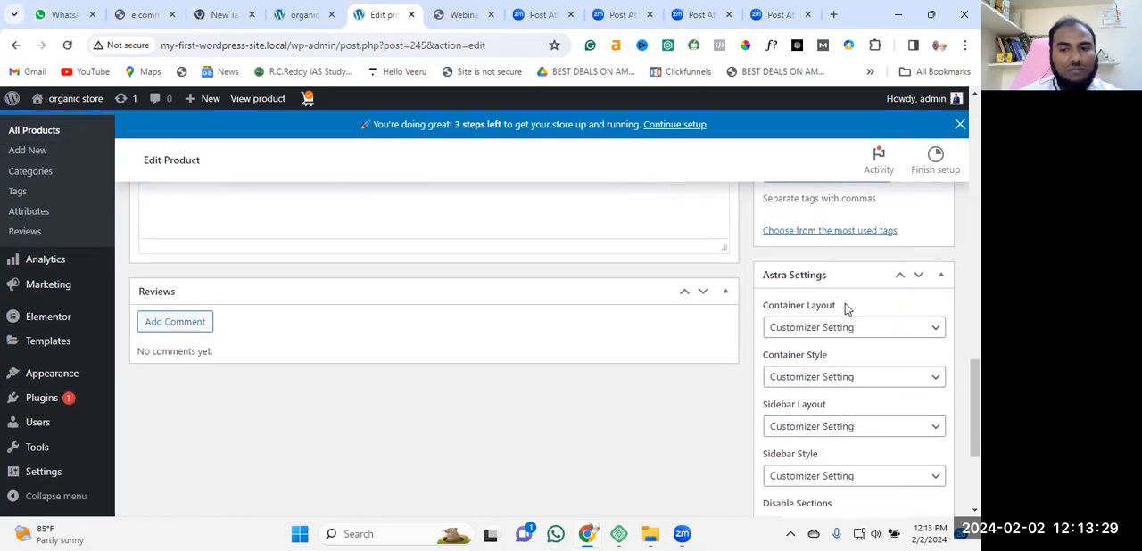
{"action": "scroll", "coordinate": [893, 309], "scroll_direction": "down", "scroll_amount": 1}
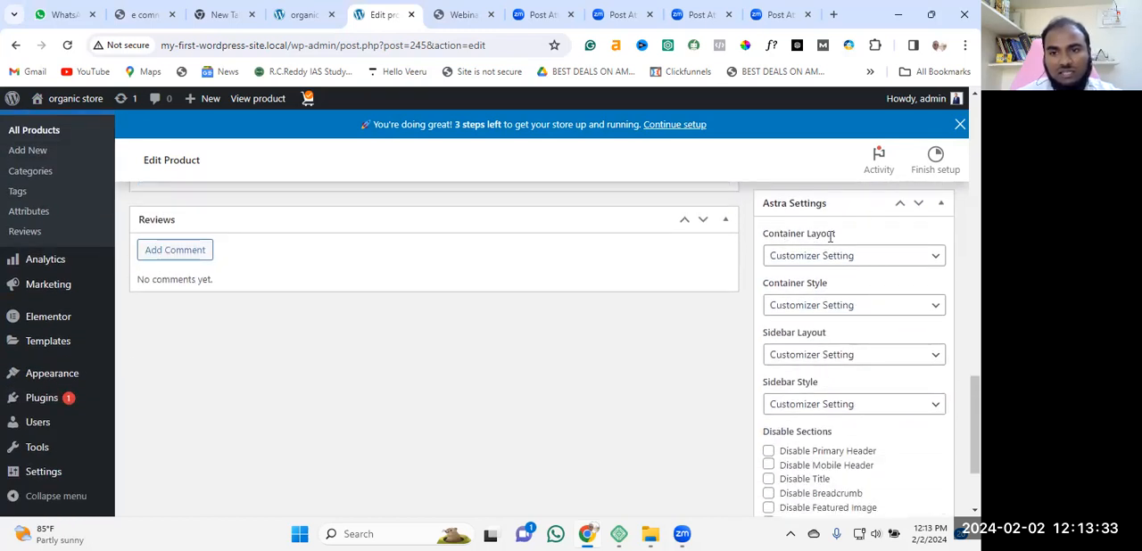
{"action": "left_click", "coordinate": [935, 260]}
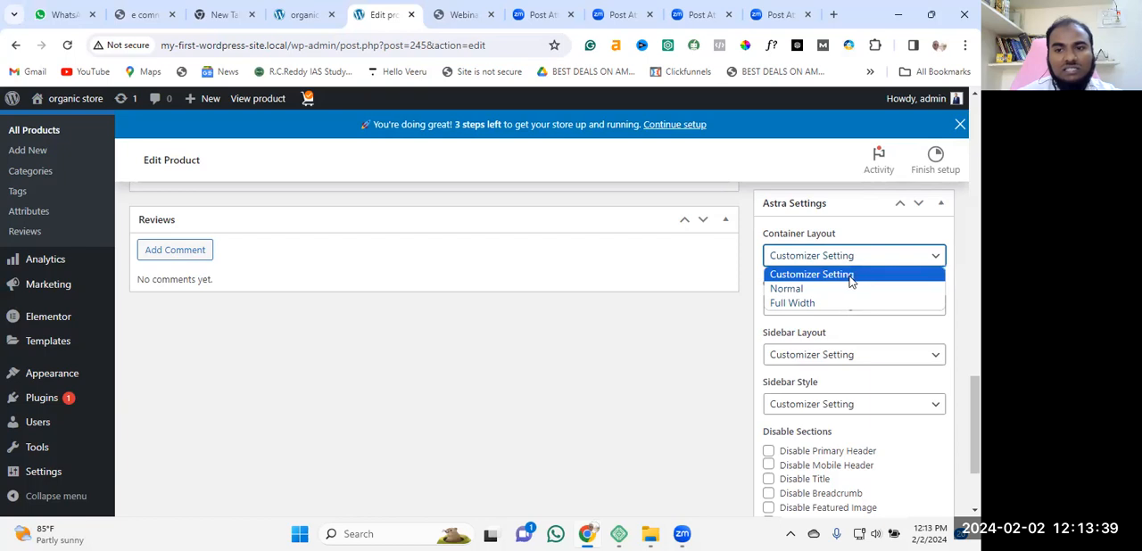
{"action": "left_click", "coordinate": [736, 309]}
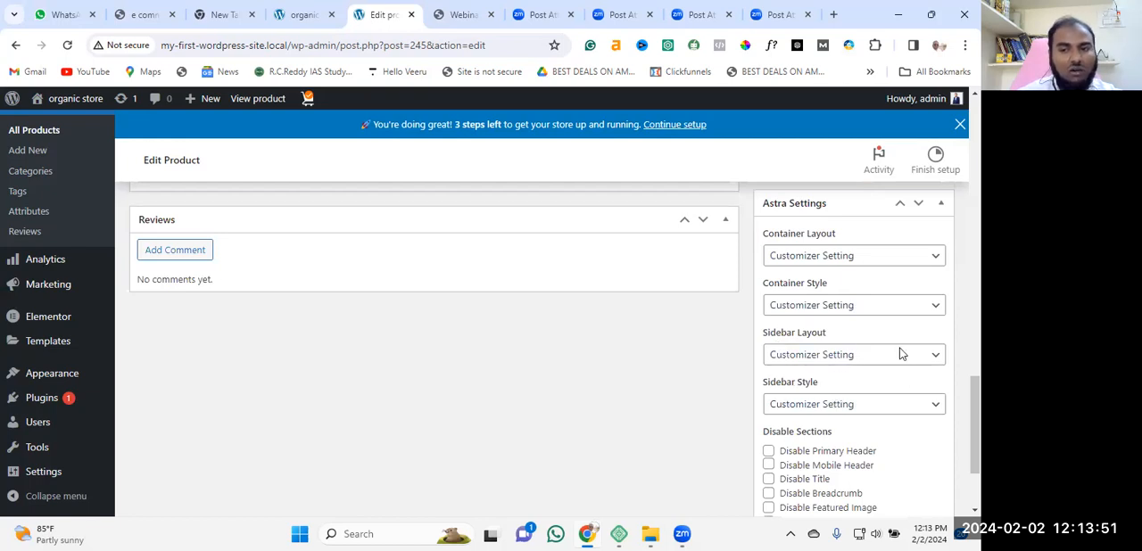
{"action": "scroll", "coordinate": [902, 363], "scroll_direction": "down", "scroll_amount": 1}
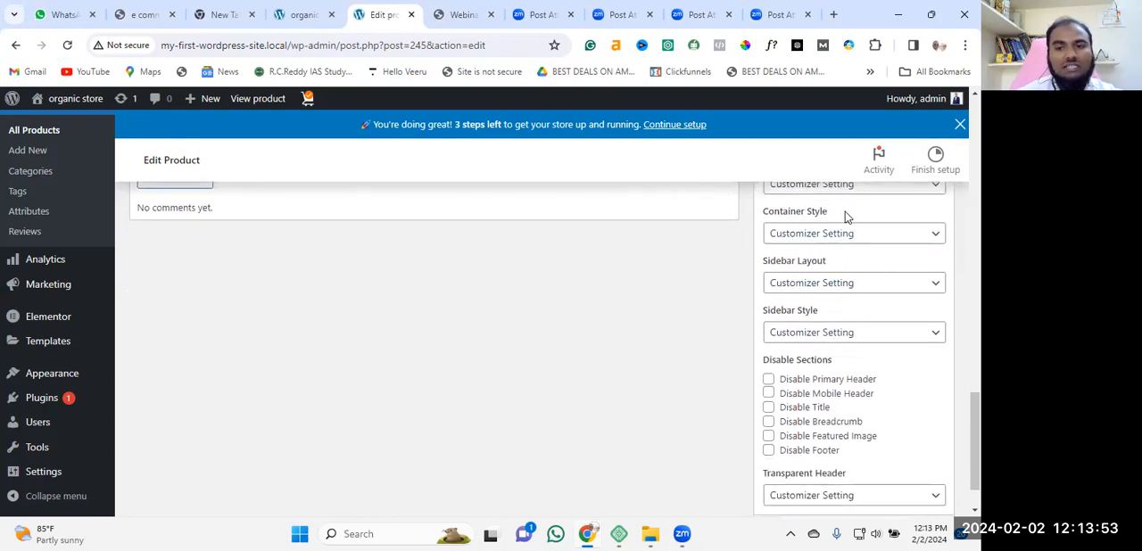
{"action": "scroll", "coordinate": [893, 349], "scroll_direction": "down", "scroll_amount": 1}
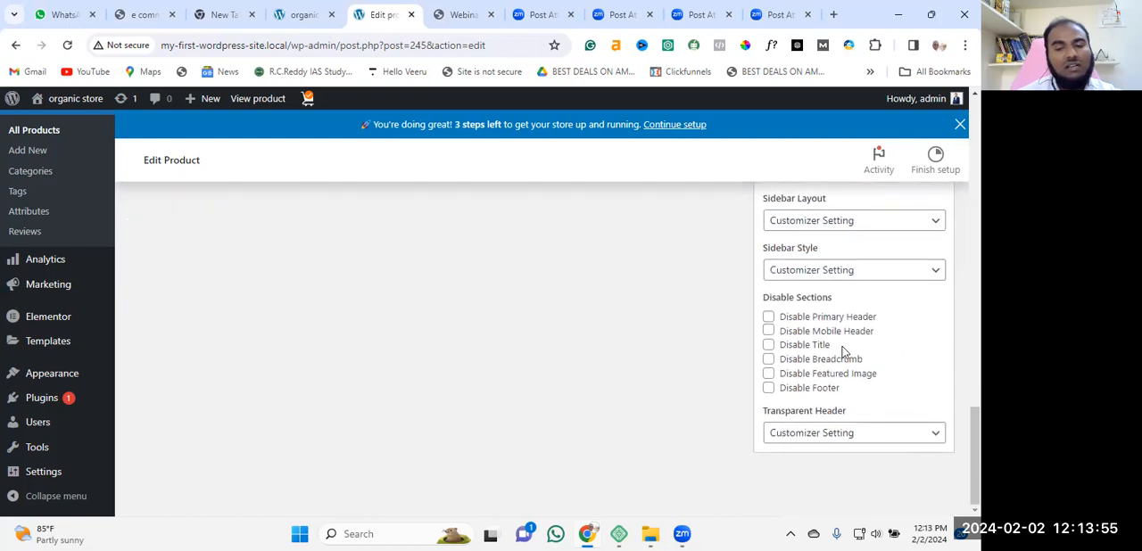
Switch to the organic store's home page and look over its sections and product listings.
{"action": "left_click", "coordinate": [304, 14]}
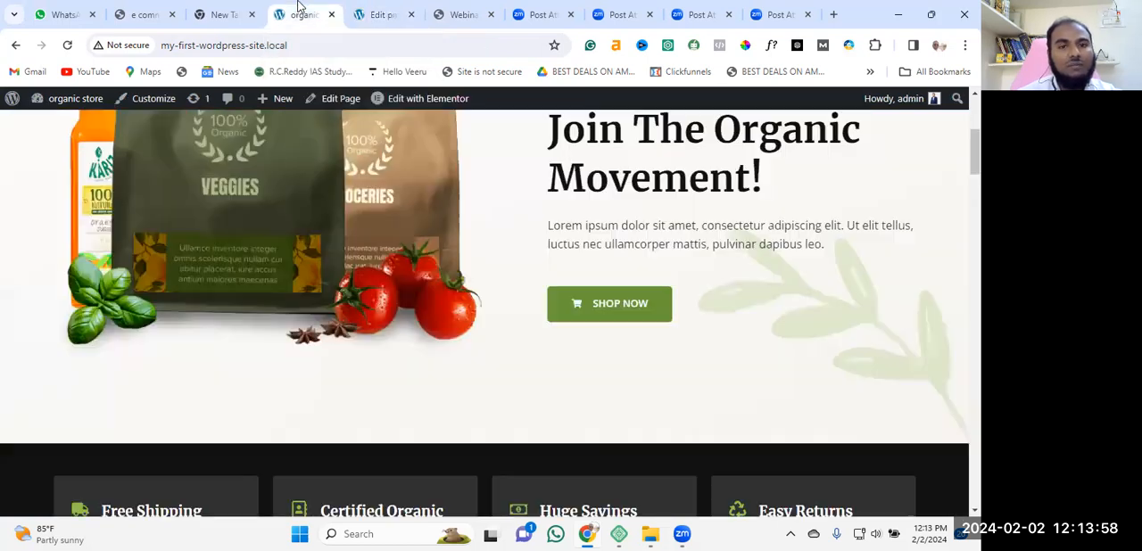
{"action": "scroll", "coordinate": [821, 250], "scroll_direction": "down", "scroll_amount": 10}
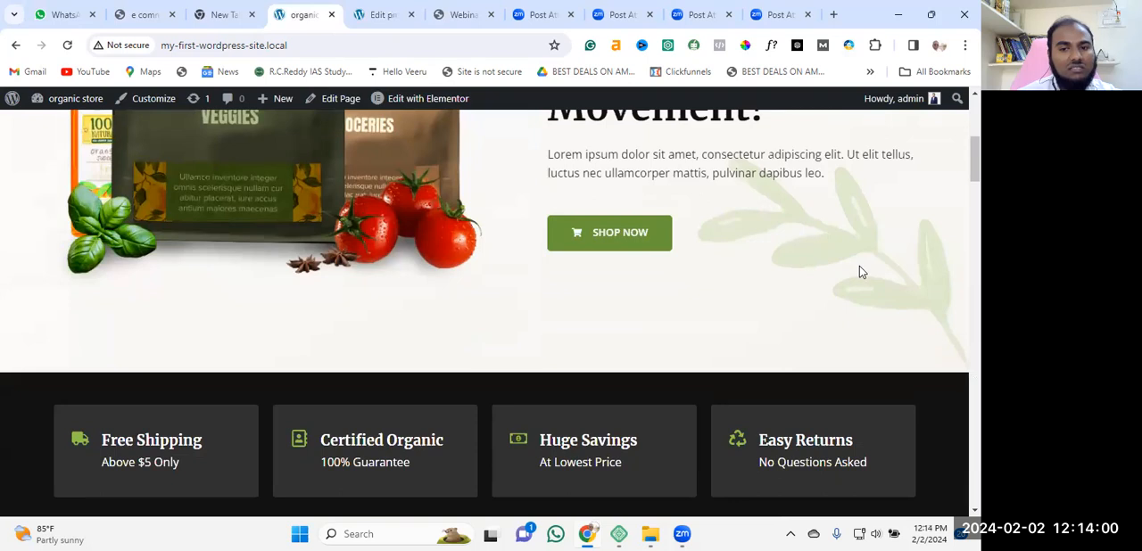
{"action": "scroll", "coordinate": [928, 303], "scroll_direction": "down", "scroll_amount": 4}
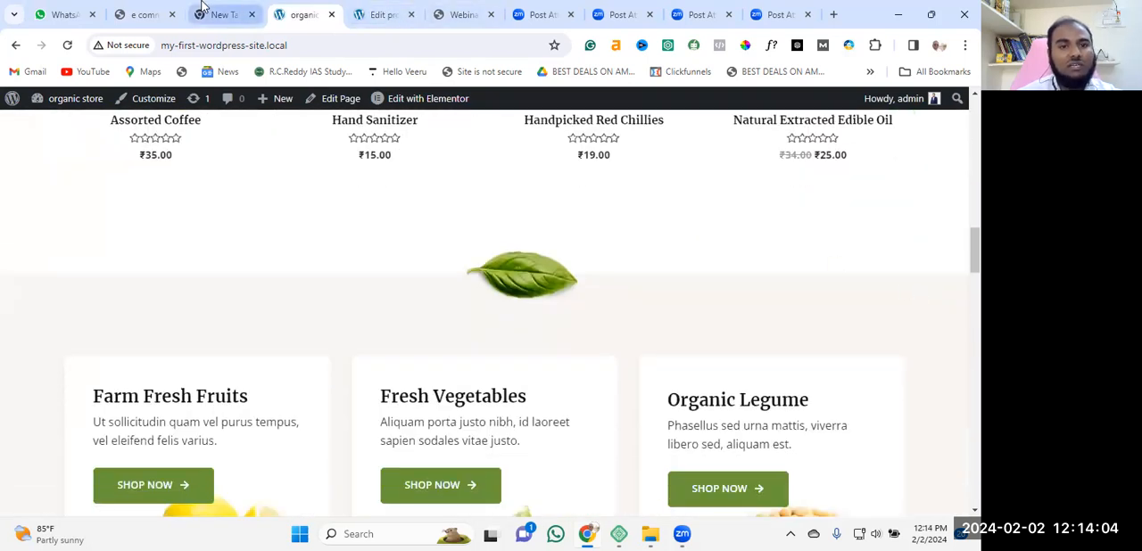
Return to the Handpicked Red Chillies product editor and update the product.
{"action": "left_click", "coordinate": [384, 14]}
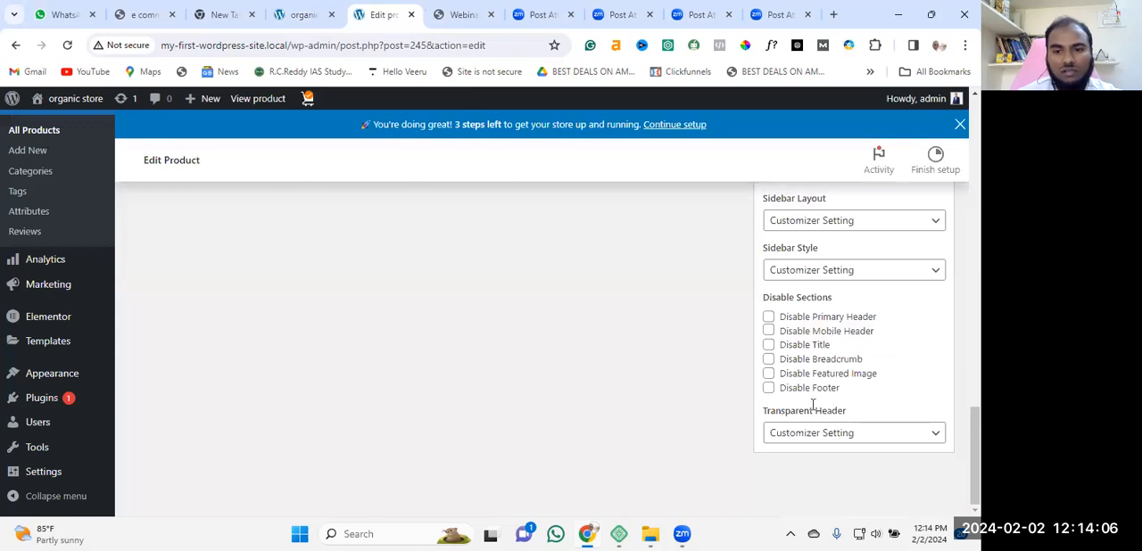
{"action": "scroll", "coordinate": [856, 406], "scroll_direction": "up", "scroll_amount": 15}
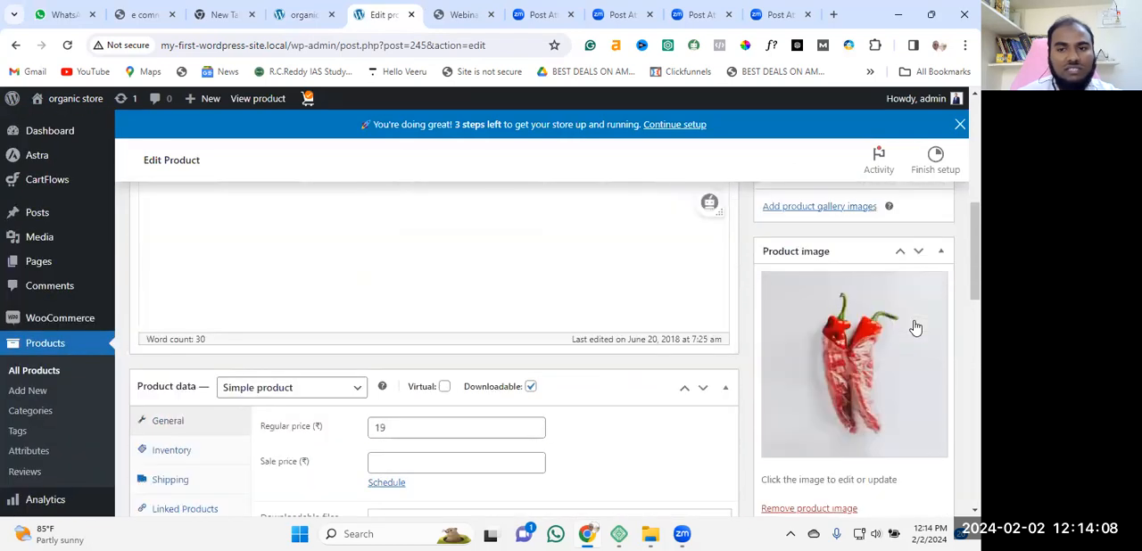
{"action": "scroll", "coordinate": [915, 329], "scroll_direction": "up", "scroll_amount": 5}
{"action": "left_click", "coordinate": [928, 451]}
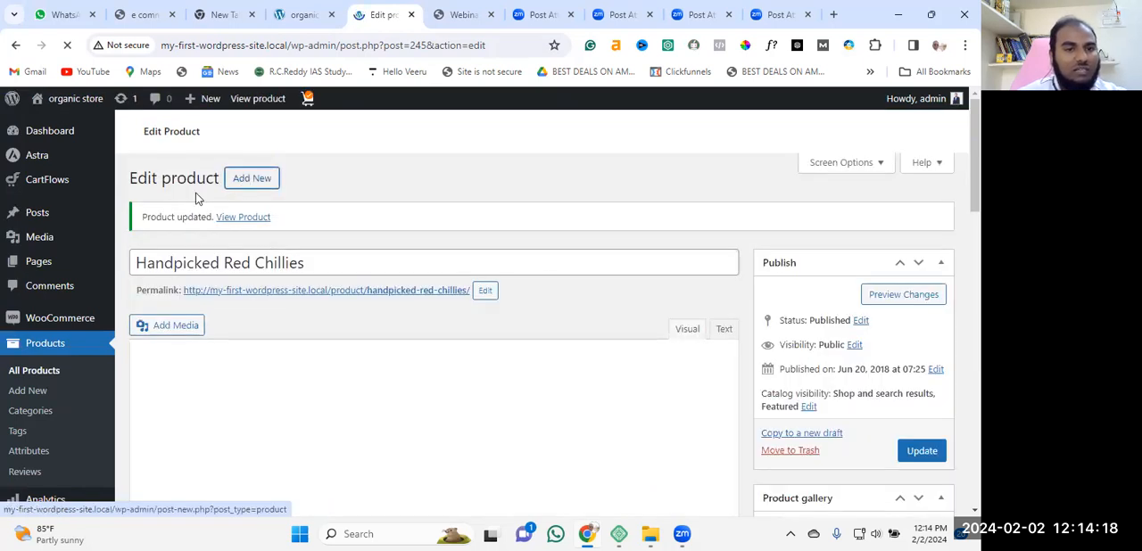
Start a new product and name it "home name plate".
{"action": "left_click", "coordinate": [34, 390]}
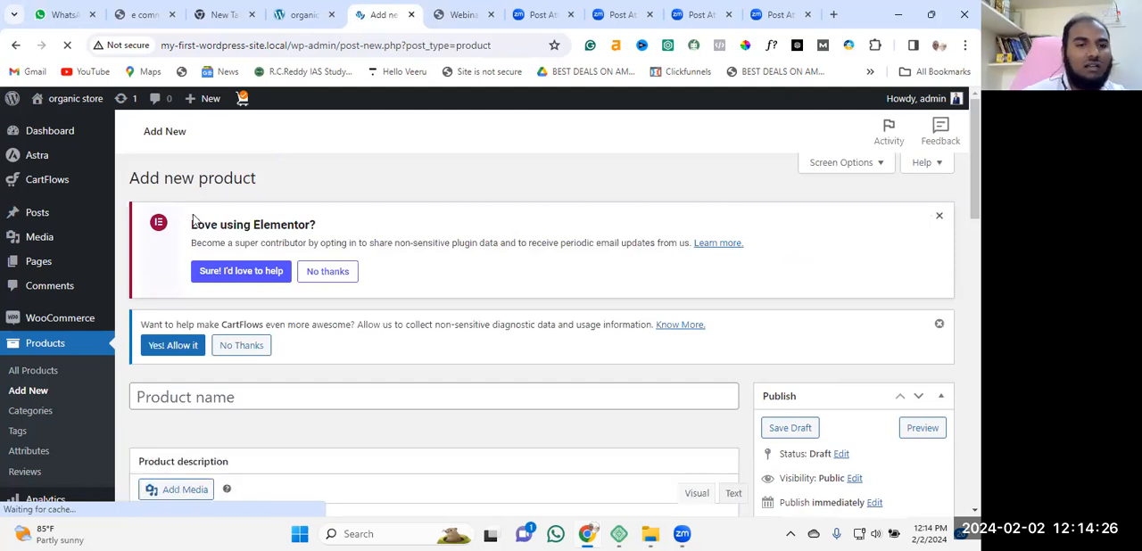
{"action": "scroll", "coordinate": [245, 258], "scroll_direction": "down", "scroll_amount": 2}
{"action": "left_click", "coordinate": [239, 253]}
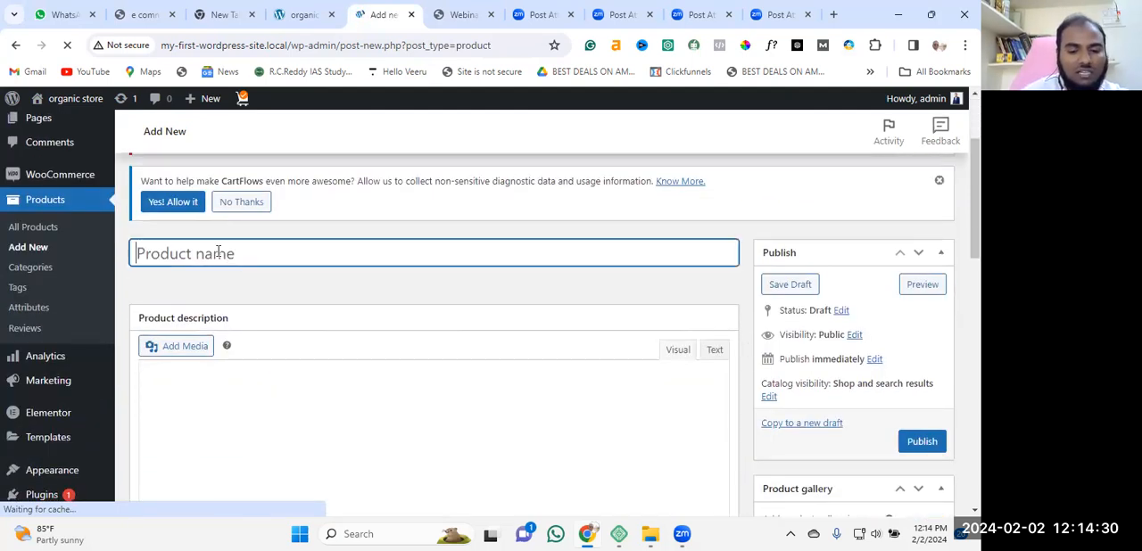
{"action": "type", "text": "name plate"}
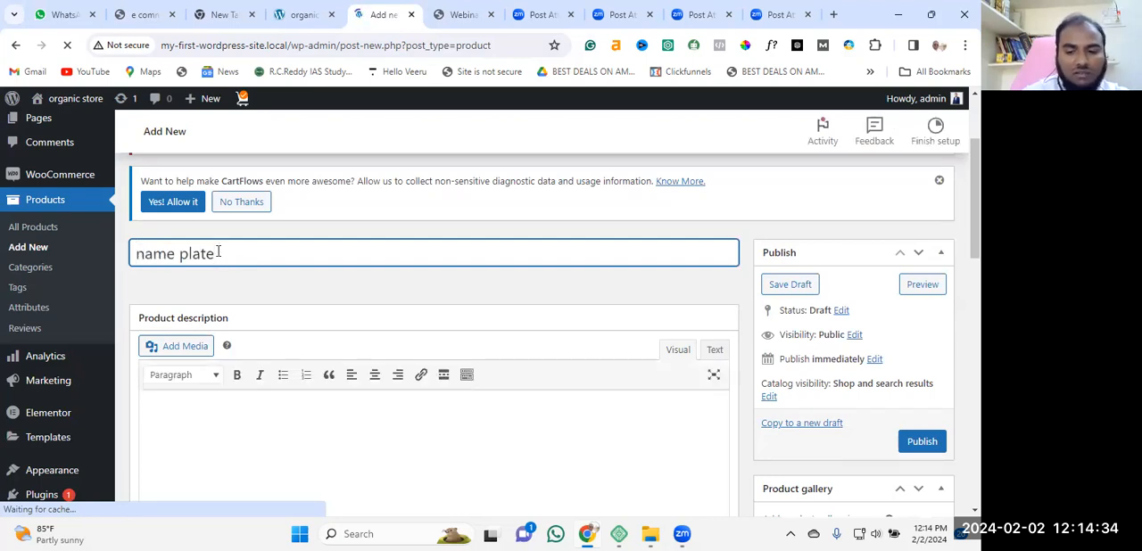
{"action": "key", "text": "Left"}
{"action": "key", "text": "Left"}
{"action": "key", "text": "Left"}
{"action": "key", "text": "Left"}
{"action": "key", "text": "Left"}
{"action": "key", "text": "Left"}
{"action": "key", "text": "Left"}
{"action": "key", "text": "Left"}
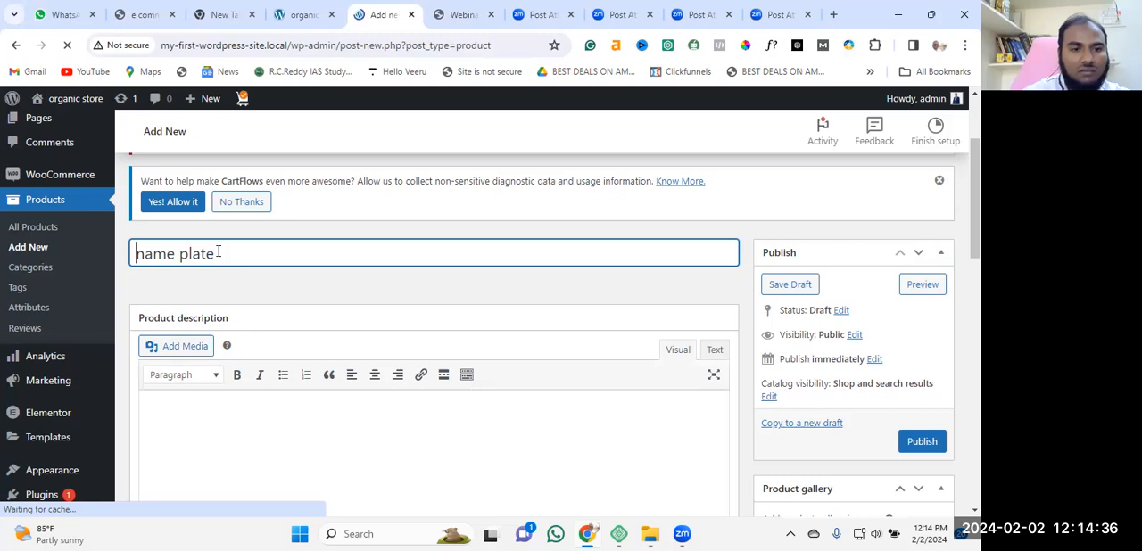
{"action": "type", "text": "home"}
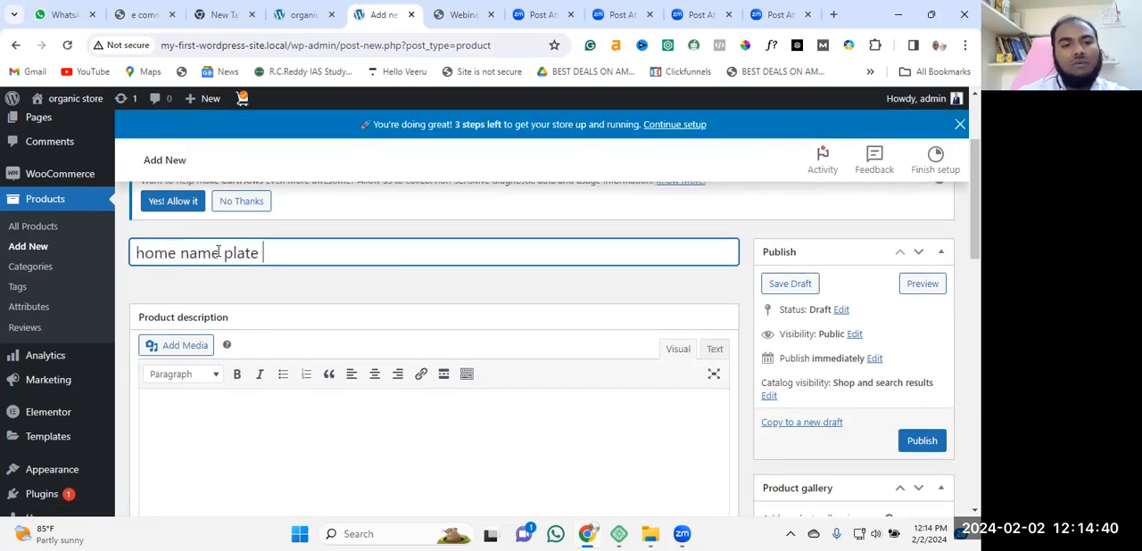
Enter "home name plate" as the product description.
{"action": "scroll", "coordinate": [109, 282], "scroll_direction": "down", "scroll_amount": 2}
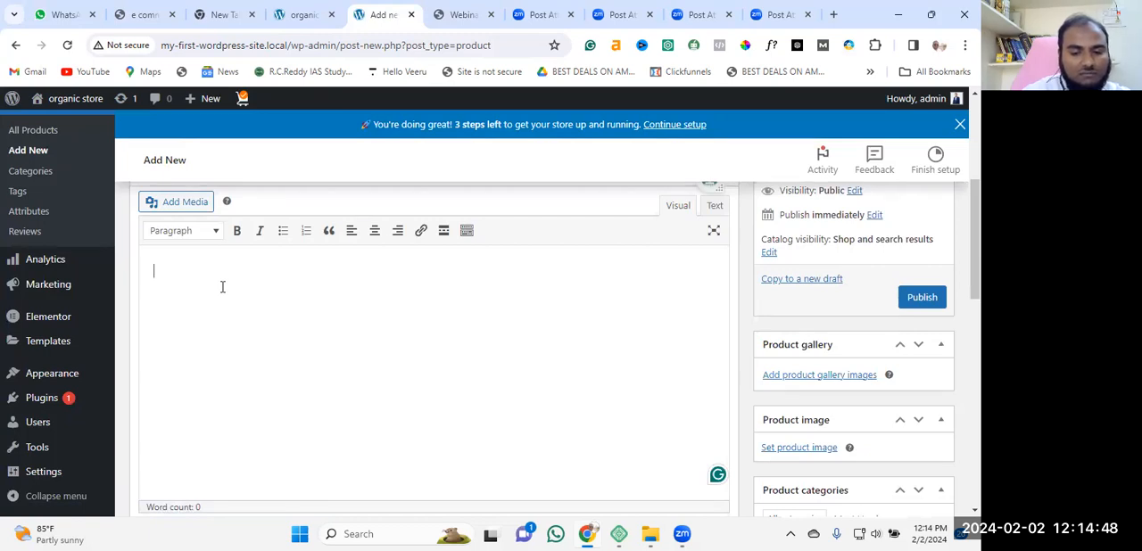
{"action": "type", "text": "ome name plate"}
Set the new product's regular price to 2000 and its sale price to 1000.
{"action": "scroll", "coordinate": [222, 288], "scroll_direction": "down", "scroll_amount": 3}
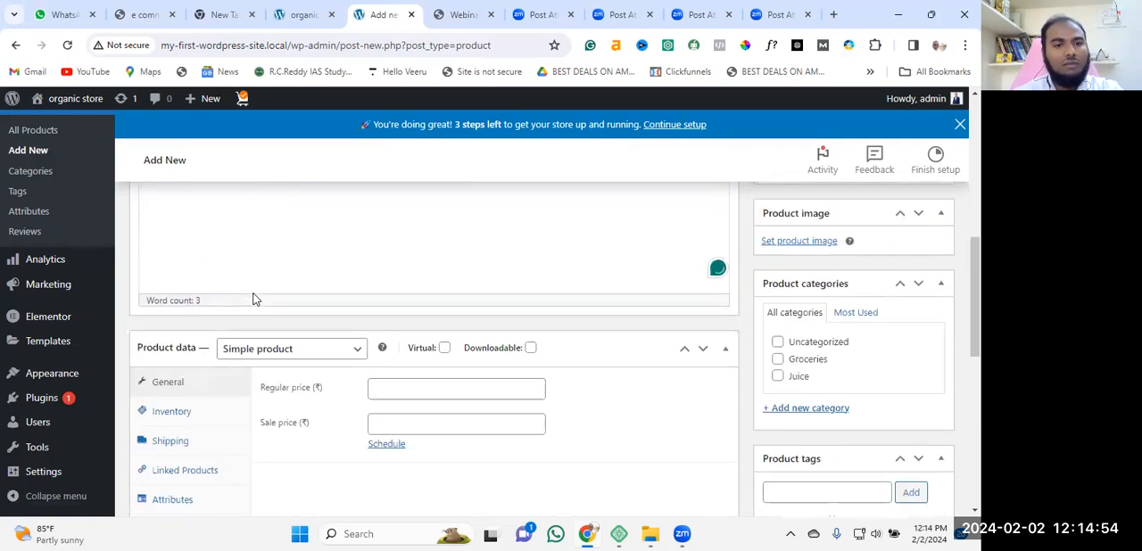
{"action": "scroll", "coordinate": [349, 300], "scroll_direction": "up", "scroll_amount": 1}
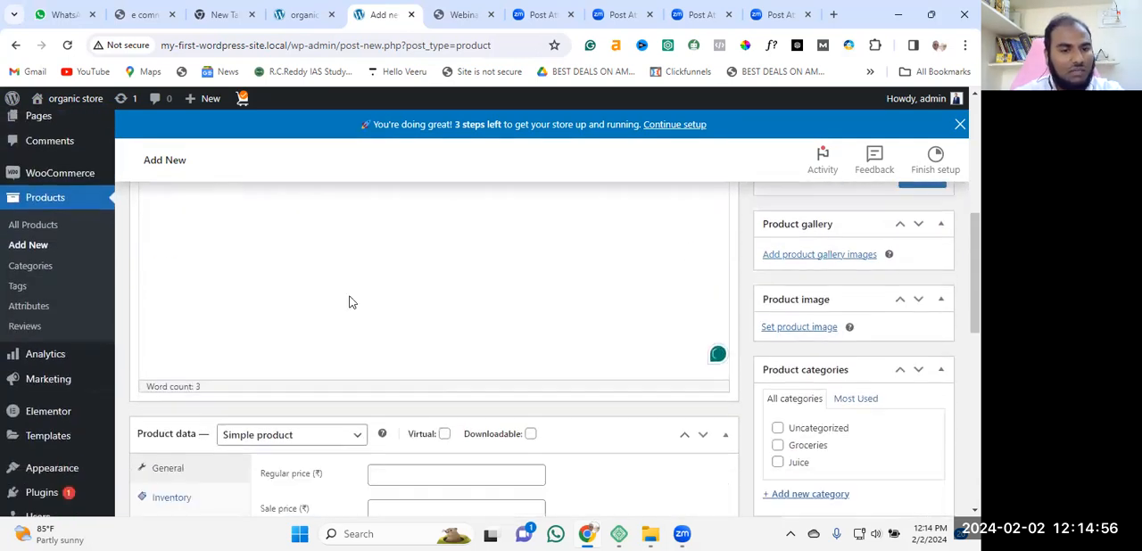
{"action": "scroll", "coordinate": [247, 324], "scroll_direction": "down", "scroll_amount": 2}
{"action": "left_click", "coordinate": [432, 308]}
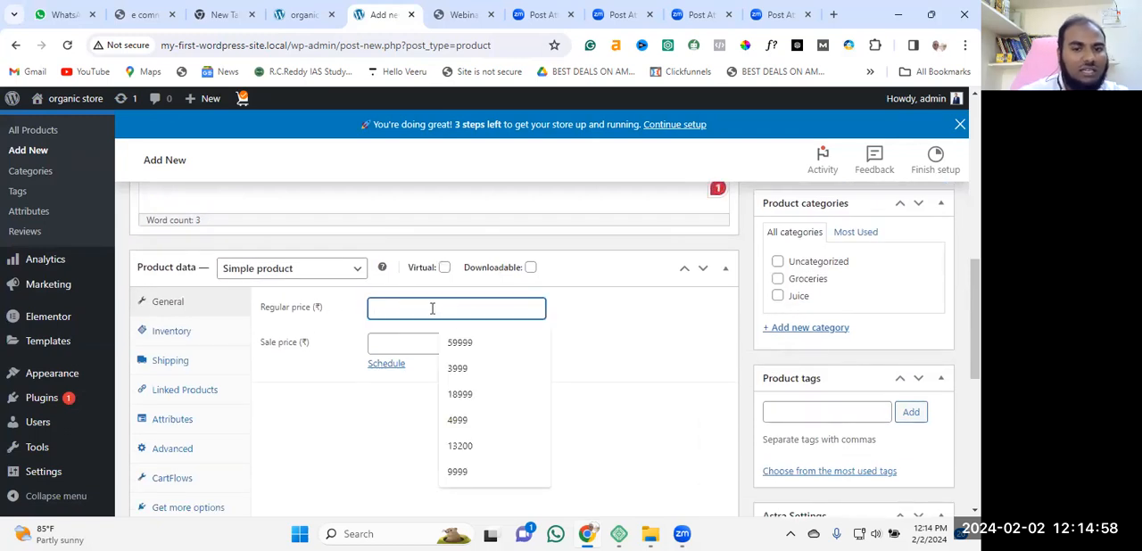
{"action": "type", "text": "2000"}
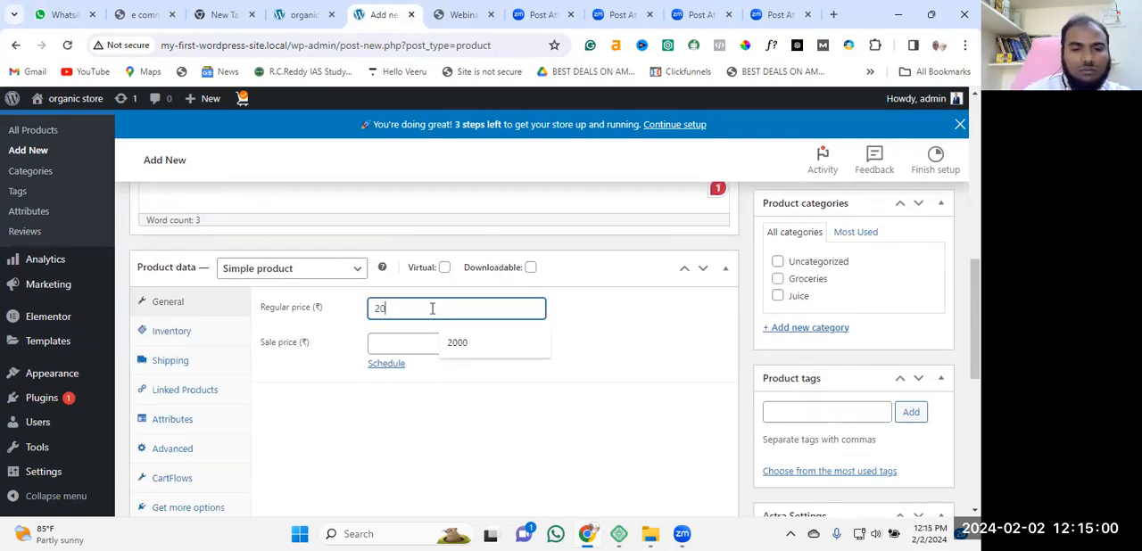
{"action": "left_click", "coordinate": [424, 343]}
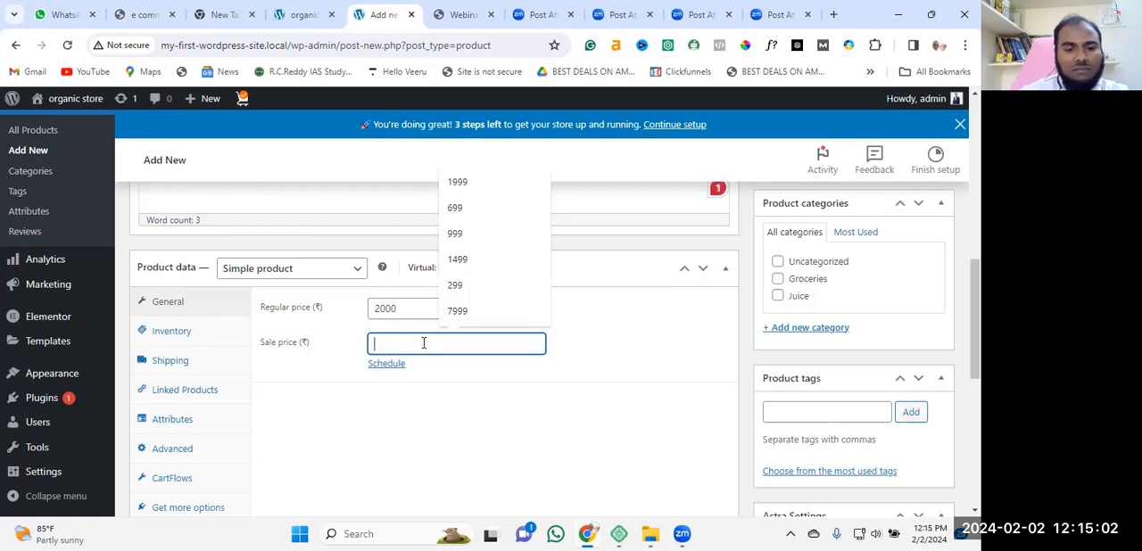
{"action": "type", "text": "1000"}
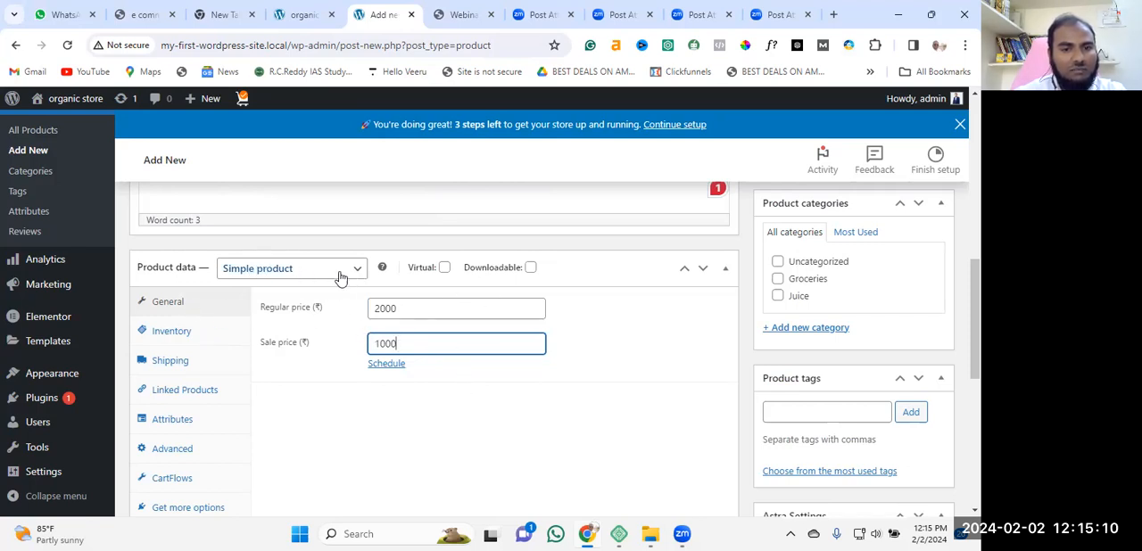
Enable stock tracking for the product with a quantity of 100 and allow backorders with customer notification.
{"action": "left_click", "coordinate": [178, 331]}
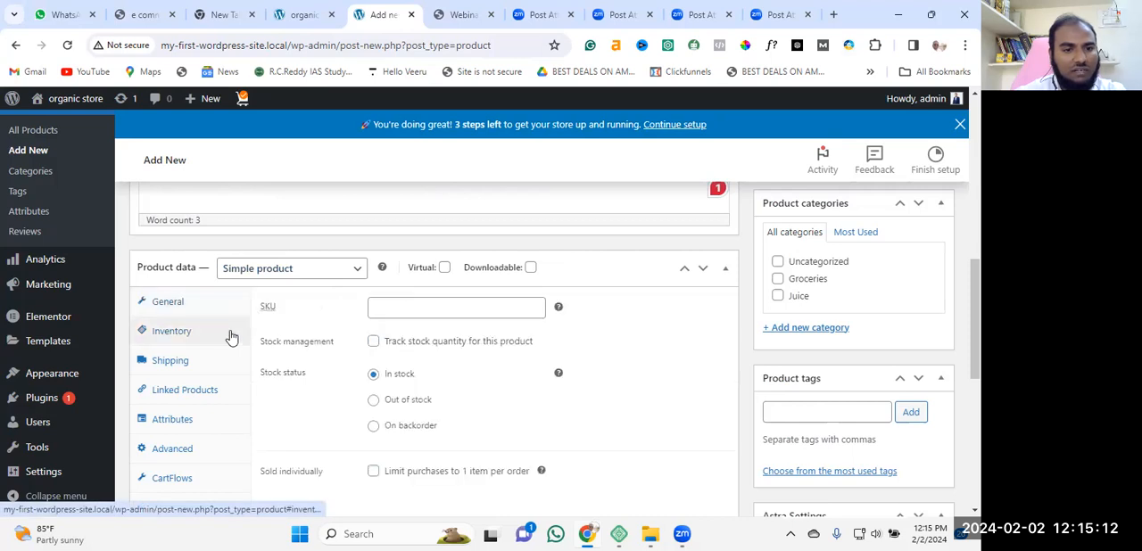
{"action": "left_click", "coordinate": [432, 317]}
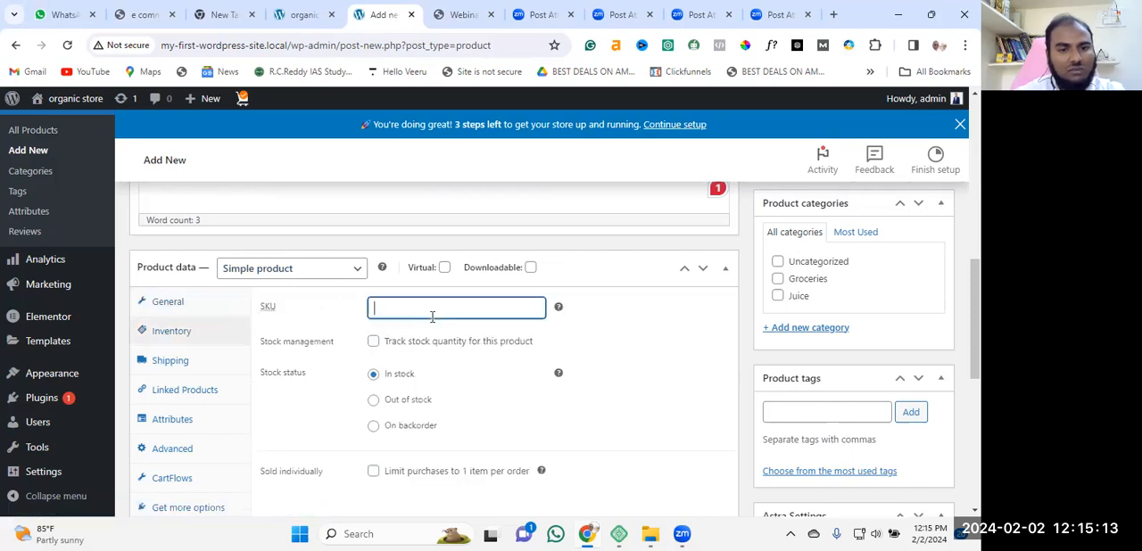
{"action": "left_click", "coordinate": [373, 340]}
{"action": "left_click", "coordinate": [410, 380]}
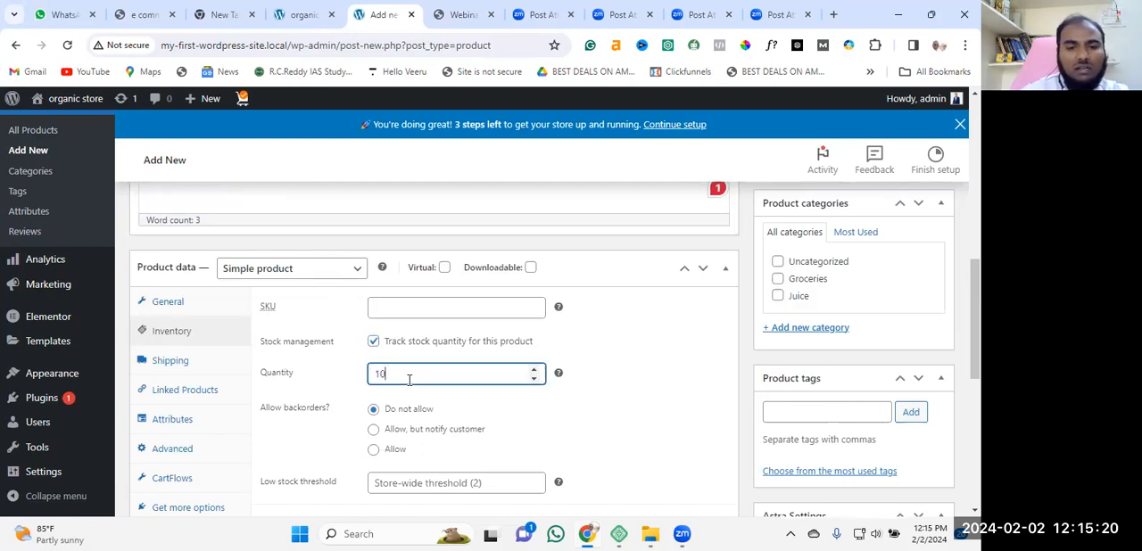
{"action": "scroll", "coordinate": [427, 393], "scroll_direction": "down", "scroll_amount": 1}
{"action": "left_click", "coordinate": [401, 359]}
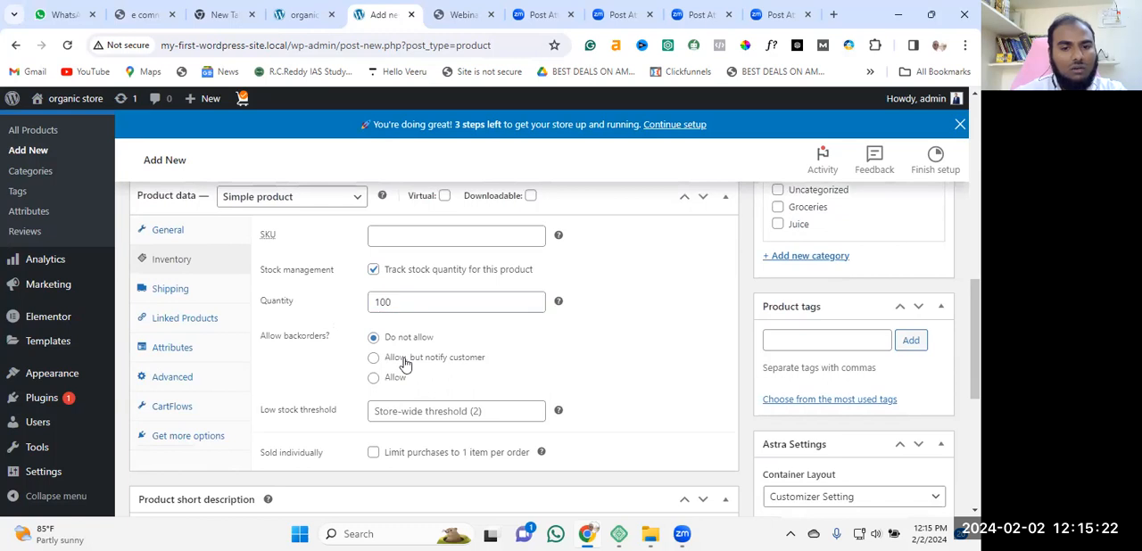
Try low stock threshold values of 6 and 100, and clear the field.
{"action": "scroll", "coordinate": [473, 362], "scroll_direction": "down", "scroll_amount": 1}
{"action": "scroll", "coordinate": [504, 306], "scroll_direction": "down", "scroll_amount": 2}
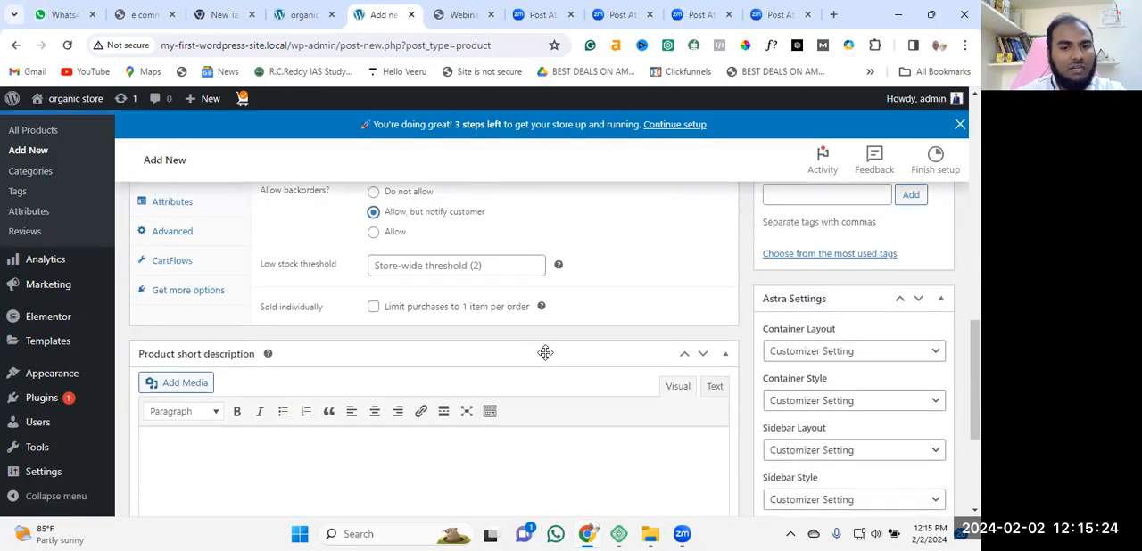
{"action": "scroll", "coordinate": [406, 245], "scroll_direction": "up", "scroll_amount": 1}
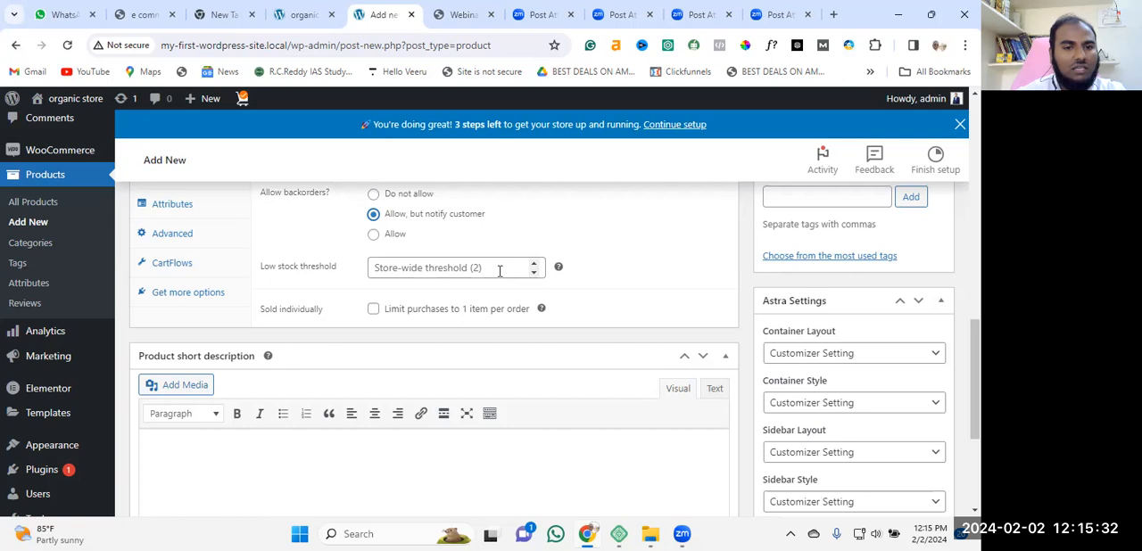
{"action": "left_click", "coordinate": [534, 272]}
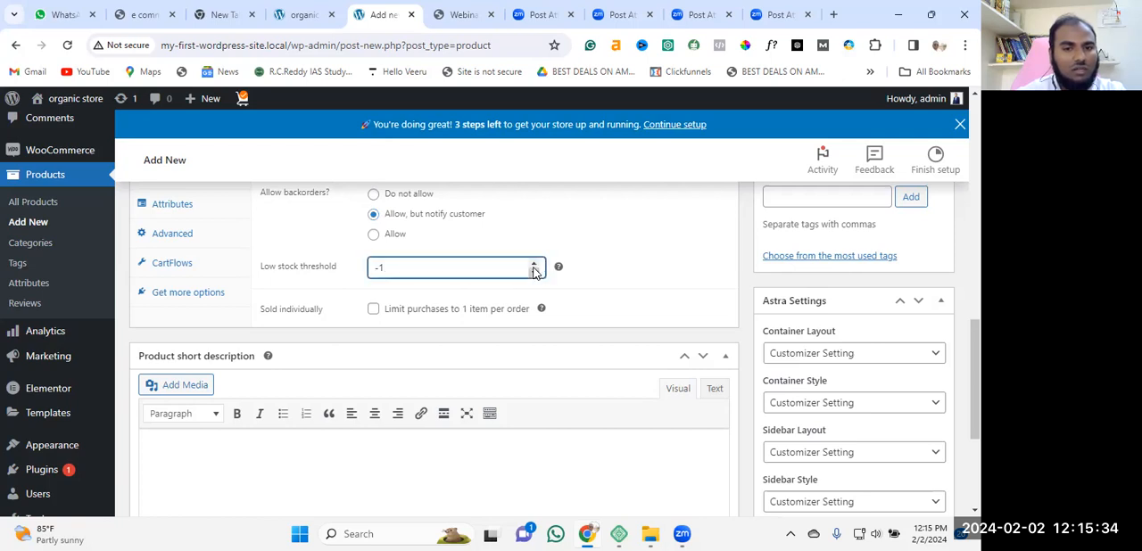
{"action": "left_click", "coordinate": [534, 265]}
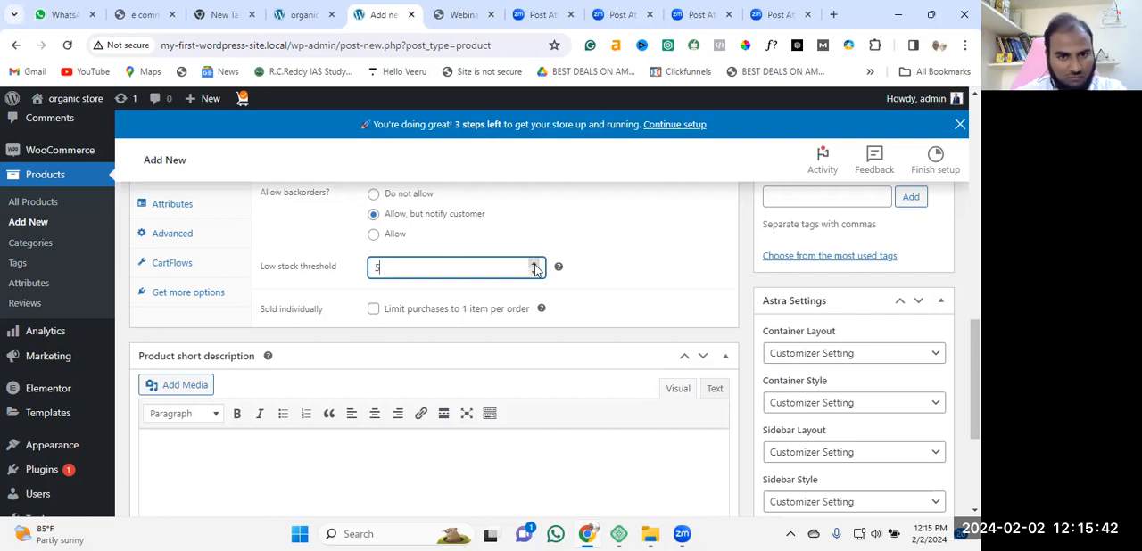
{"action": "left_click", "coordinate": [535, 264]}
{"action": "scroll", "coordinate": [536, 268], "scroll_direction": "up", "scroll_amount": 2}
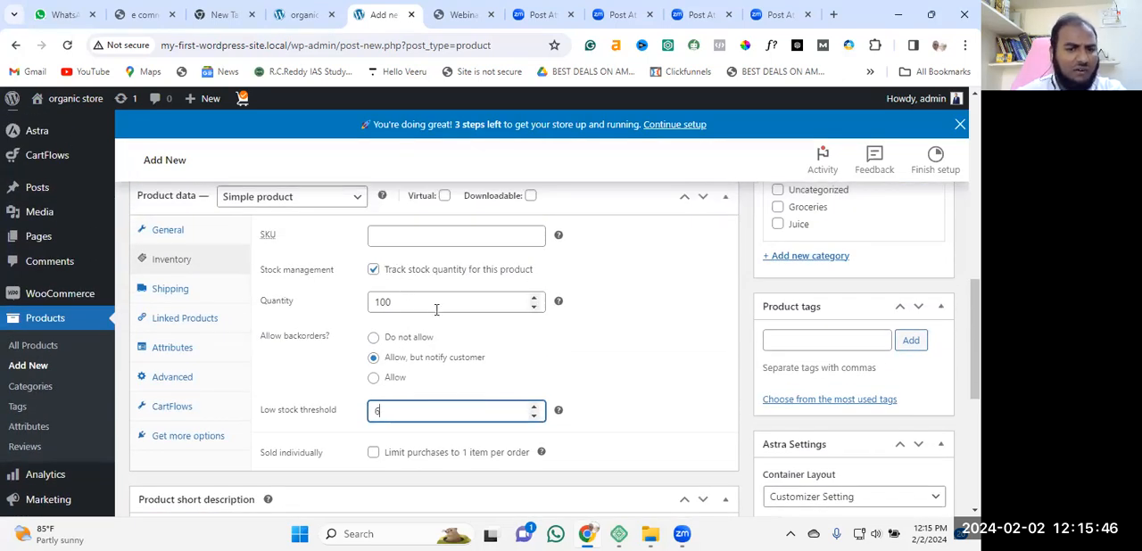
{"action": "key", "text": "BackSpace"}
{"action": "type", "text": "100"}
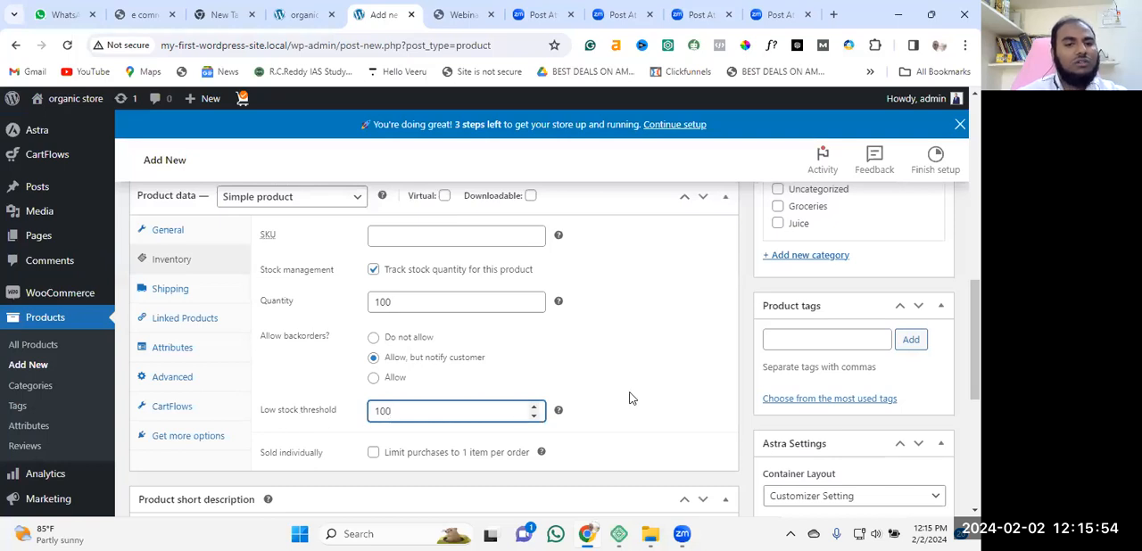
{"action": "key", "text": "BackSpace"}
{"action": "key", "text": "BackSpace"}
{"action": "key", "text": "BackSpace"}
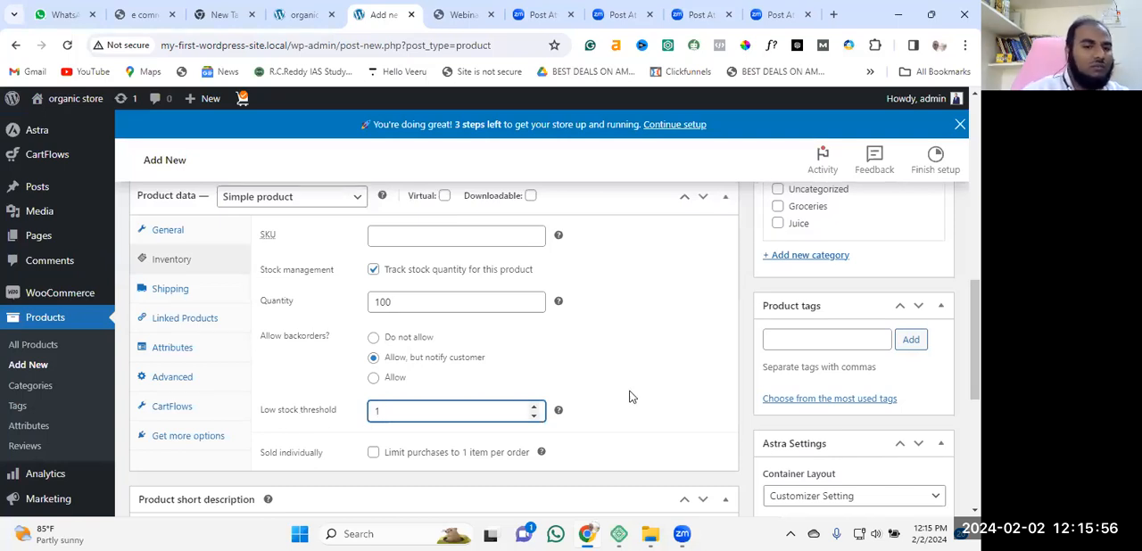
Set the product's low stock threshold to 1.
{"action": "type", "text": "1"}
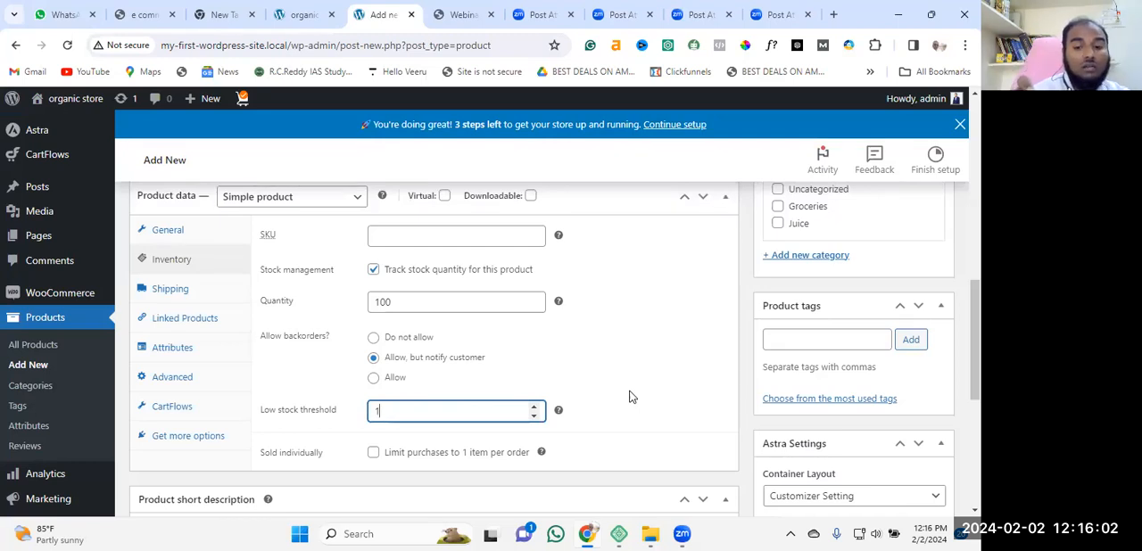
{"action": "key", "text": "BackSpace"}
{"action": "type", "text": "1"}
{"action": "key", "text": "BackSpace"}
{"action": "type", "text": "2"}
{"action": "scroll", "coordinate": [586, 389], "scroll_direction": "down", "scroll_amount": 1}
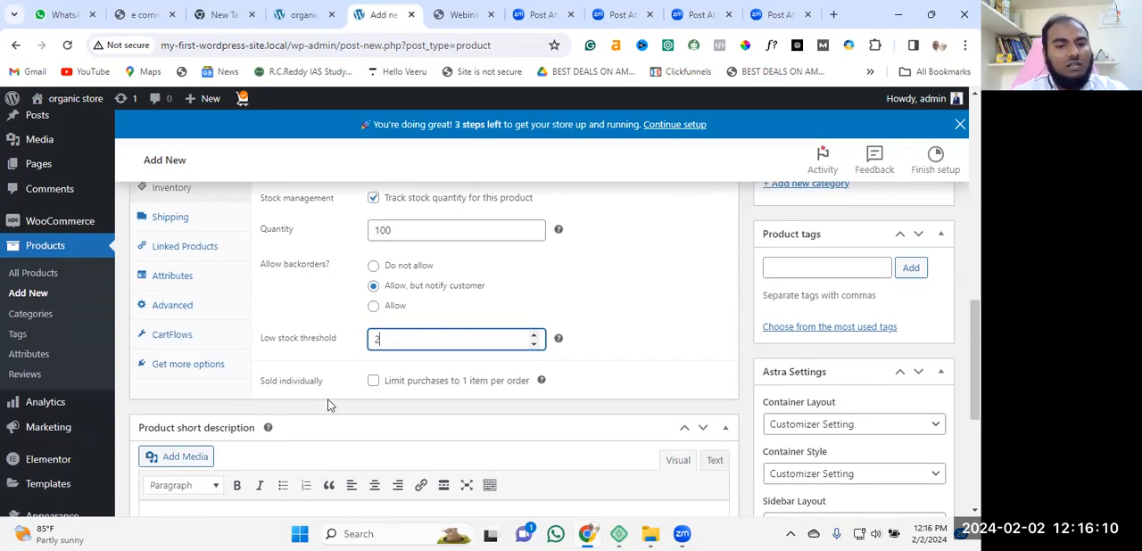
{"action": "key", "text": "BackSpace"}
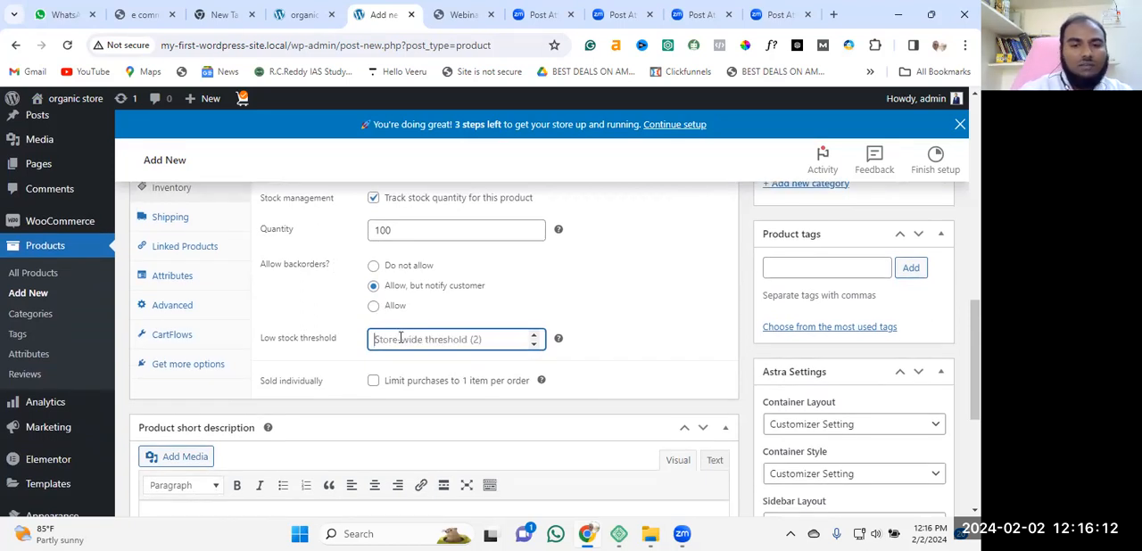
{"action": "type", "text": "1"}
Enter "hi this is my first home name plate" as the product short description.
{"action": "scroll", "coordinate": [306, 403], "scroll_direction": "down", "scroll_amount": 2}
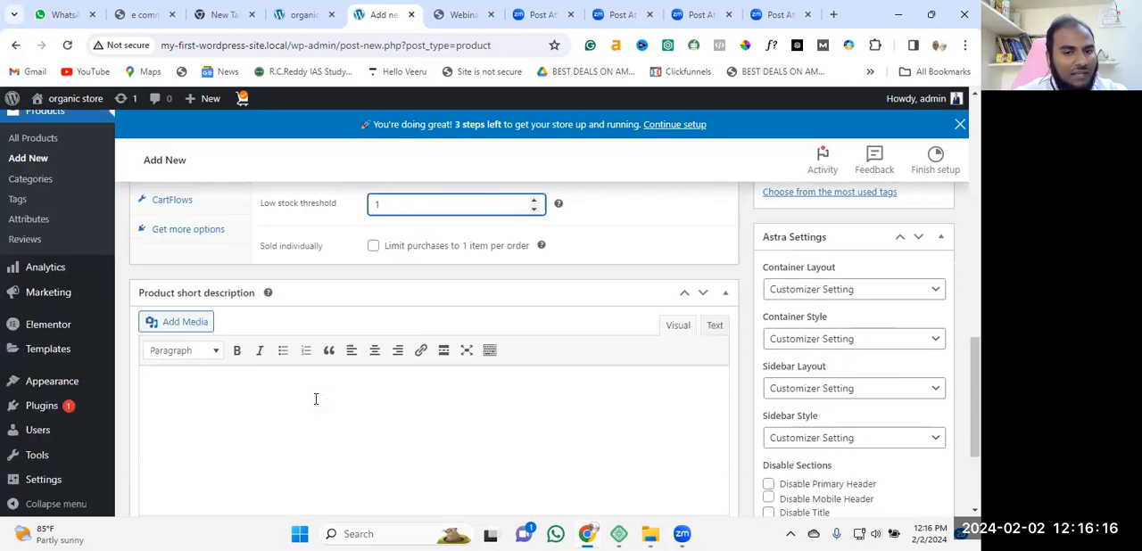
{"action": "scroll", "coordinate": [285, 361], "scroll_direction": "down", "scroll_amount": 1}
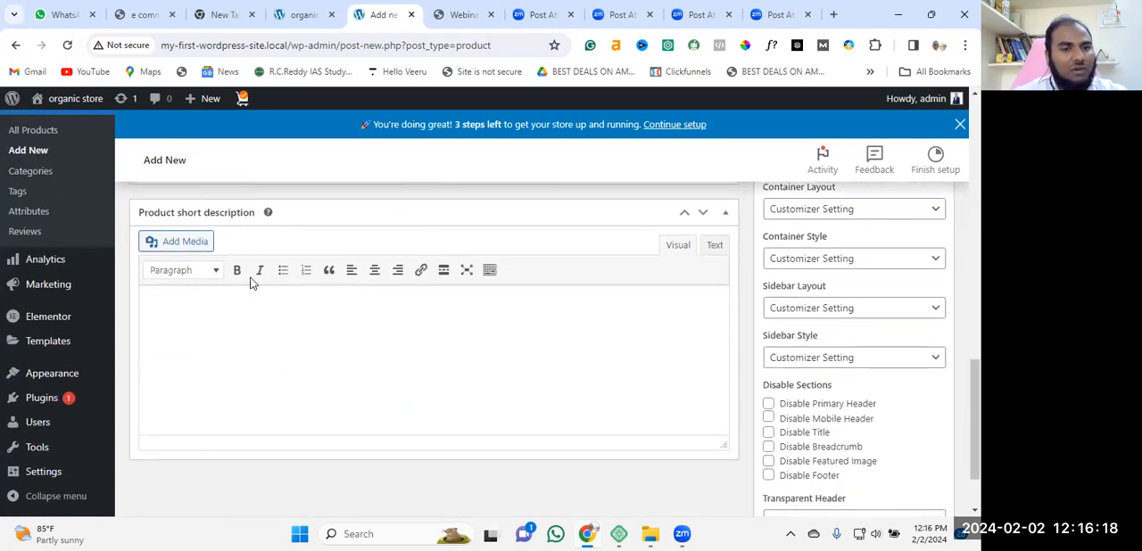
{"action": "right_click", "coordinate": [267, 339]}
{"action": "left_click", "coordinate": [232, 335]}
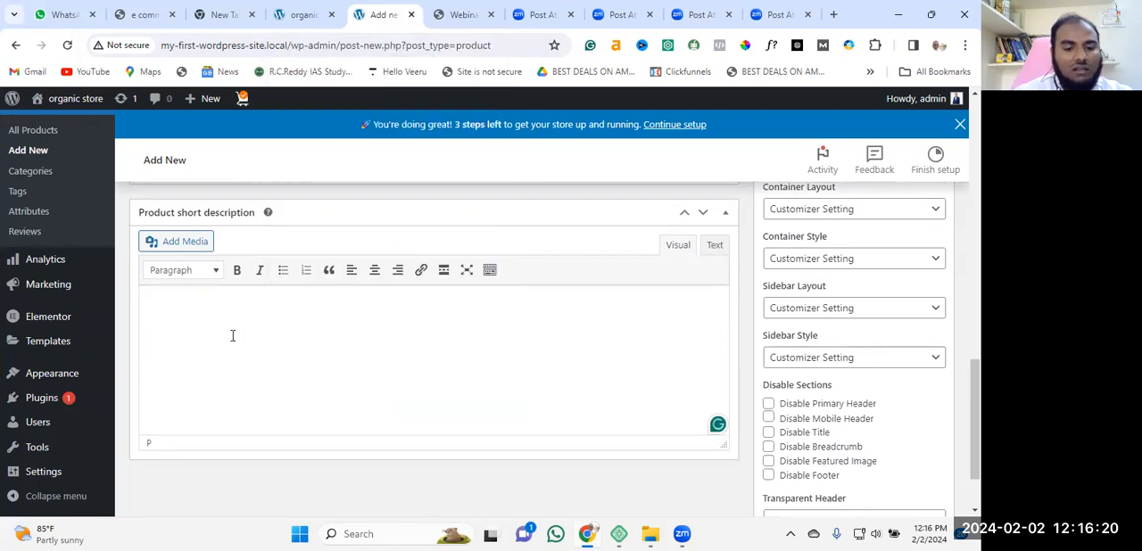
{"action": "type", "text": "hi this is m"}
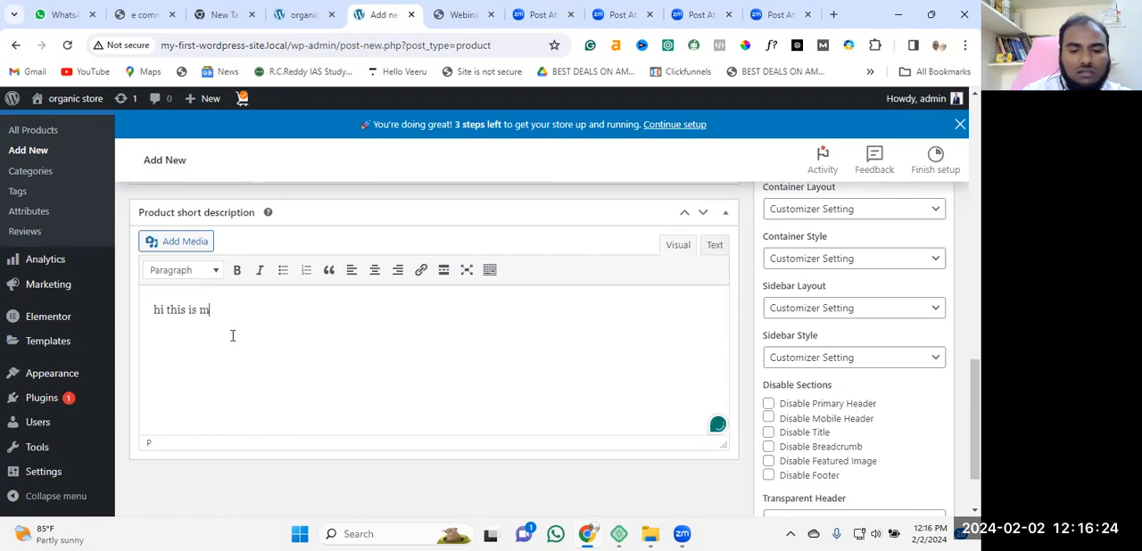
{"action": "type", "text": "y first ho"}
{"action": "key", "text": "BackSpace"}
{"action": "type", "text": "me name plate"}
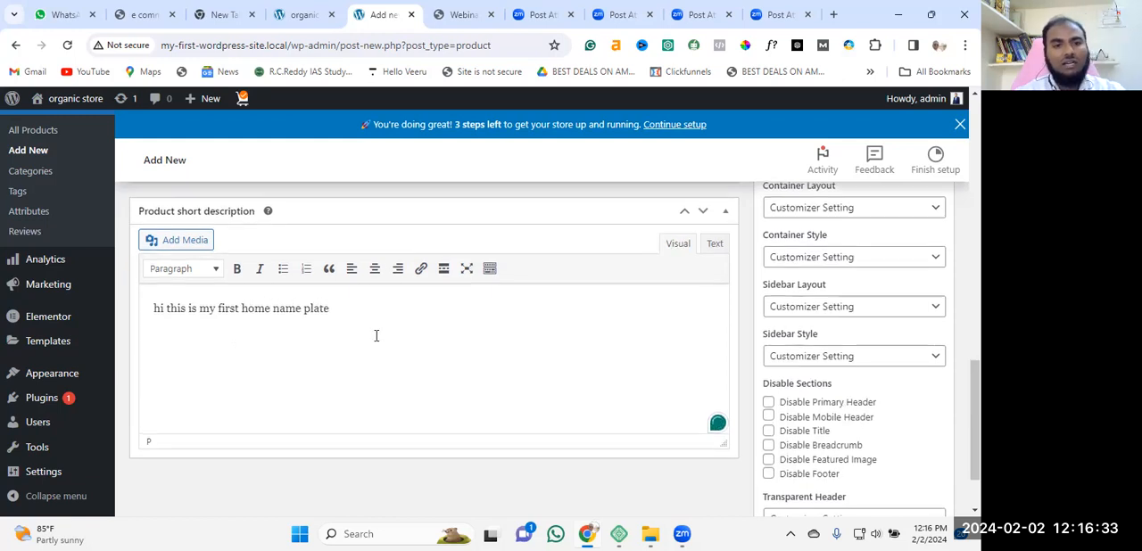
Add RESIDENCE-OF.png, the square LOGO image and logo-2.svg from the media library to the product gallery.
{"action": "scroll", "coordinate": [393, 334], "scroll_direction": "up", "scroll_amount": 3}
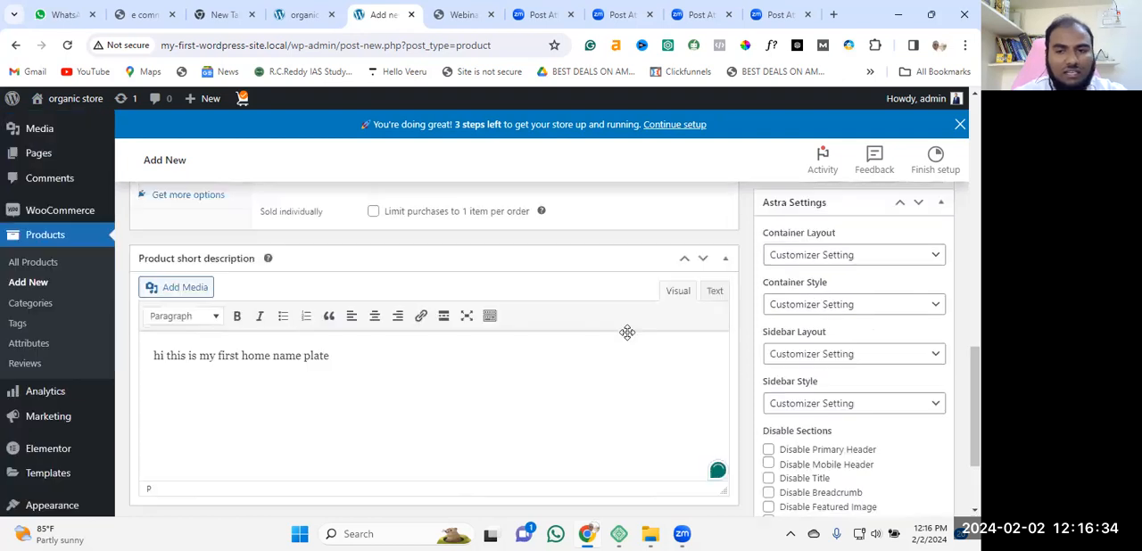
{"action": "scroll", "coordinate": [627, 338], "scroll_direction": "up", "scroll_amount": 8}
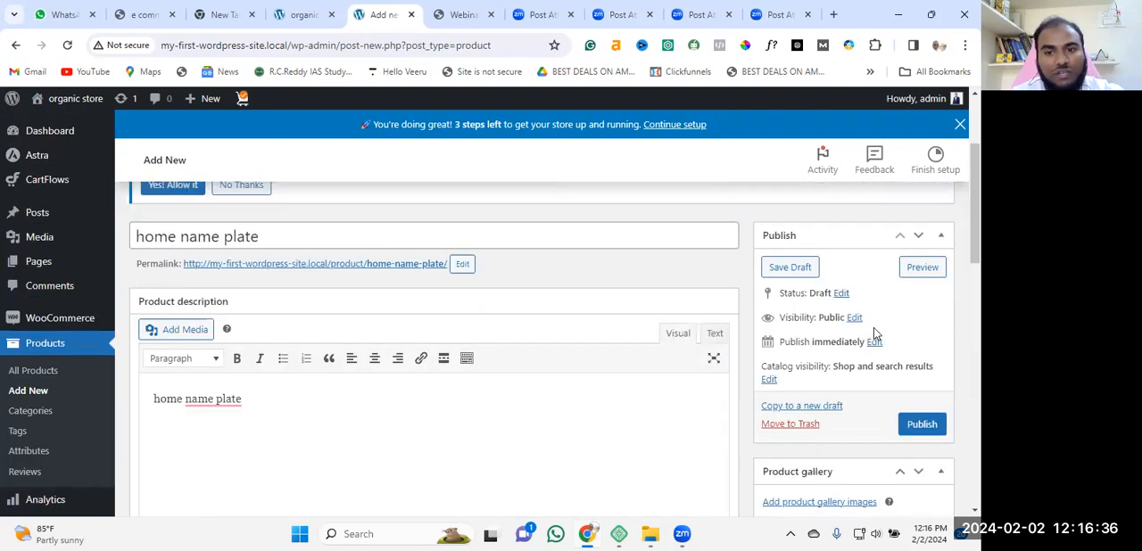
{"action": "scroll", "coordinate": [872, 335], "scroll_direction": "down", "scroll_amount": 2}
{"action": "scroll", "coordinate": [852, 339], "scroll_direction": "down", "scroll_amount": 1}
{"action": "scroll", "coordinate": [839, 294], "scroll_direction": "up", "scroll_amount": 3}
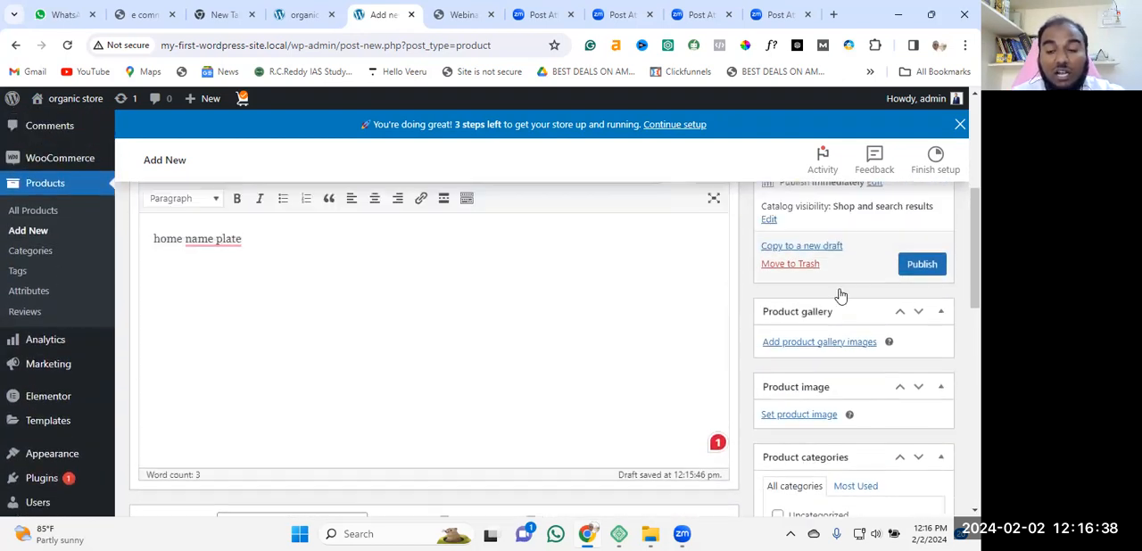
{"action": "scroll", "coordinate": [849, 395], "scroll_direction": "down", "scroll_amount": 3}
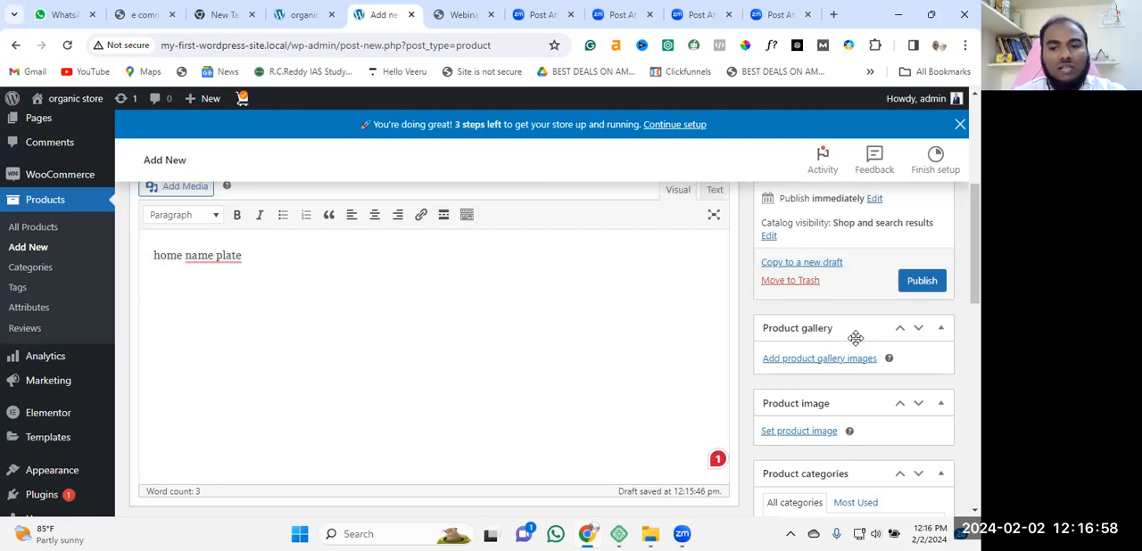
{"action": "left_click", "coordinate": [851, 359]}
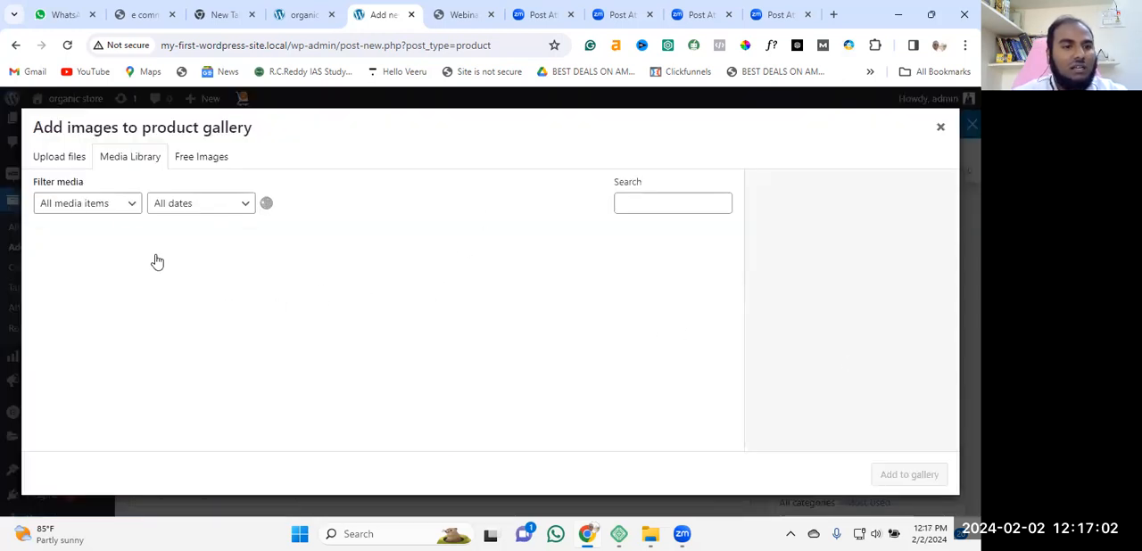
{"action": "left_click", "coordinate": [87, 285]}
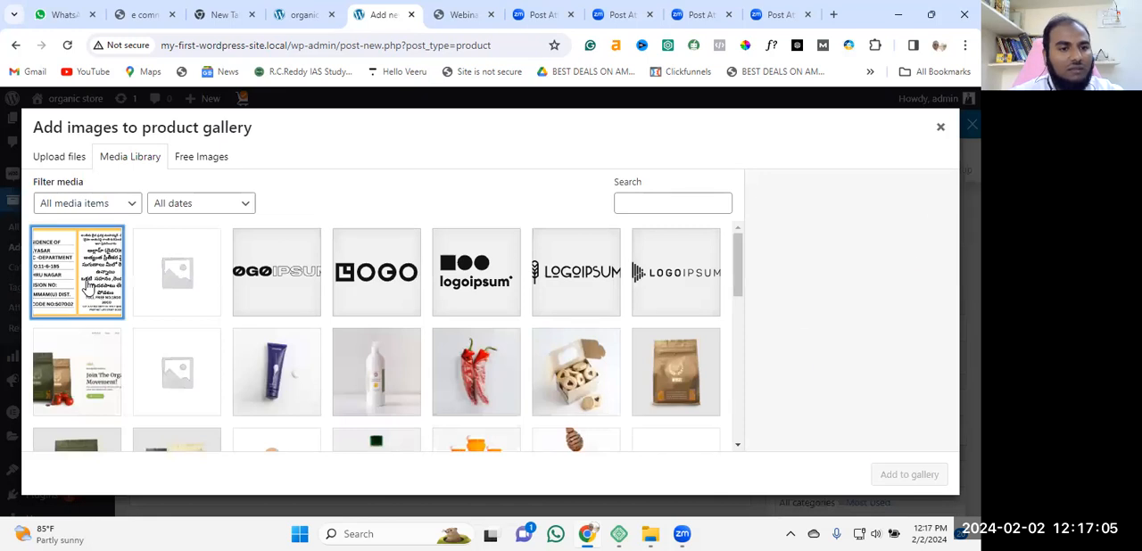
{"action": "left_click", "coordinate": [393, 292]}
{"action": "left_click", "coordinate": [475, 277]}
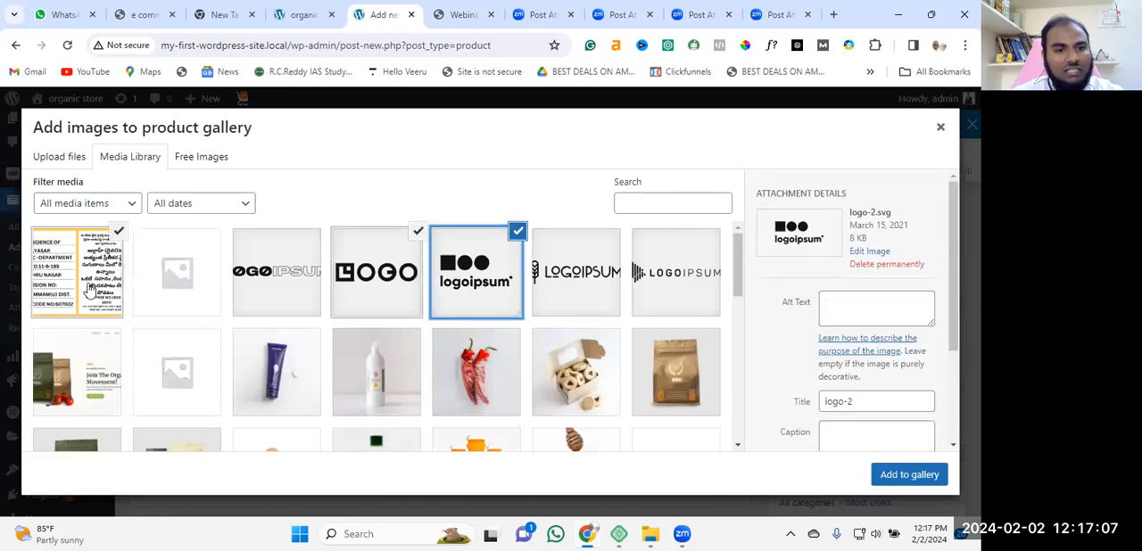
{"action": "left_click", "coordinate": [897, 477]}
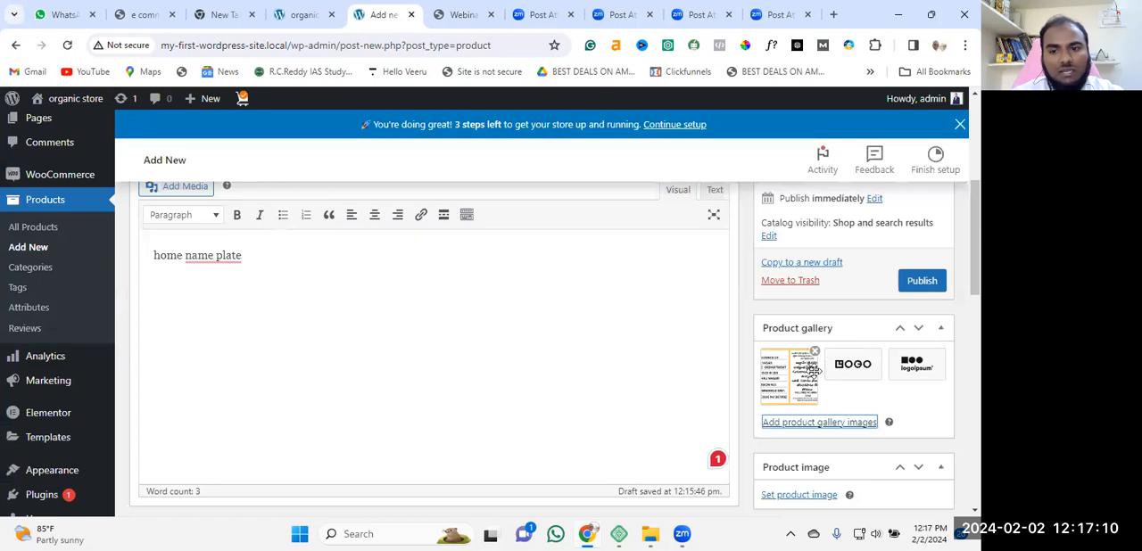
Set RESIDENCE-OF.png from the media library as the product image.
{"action": "scroll", "coordinate": [813, 369], "scroll_direction": "down", "scroll_amount": 3}
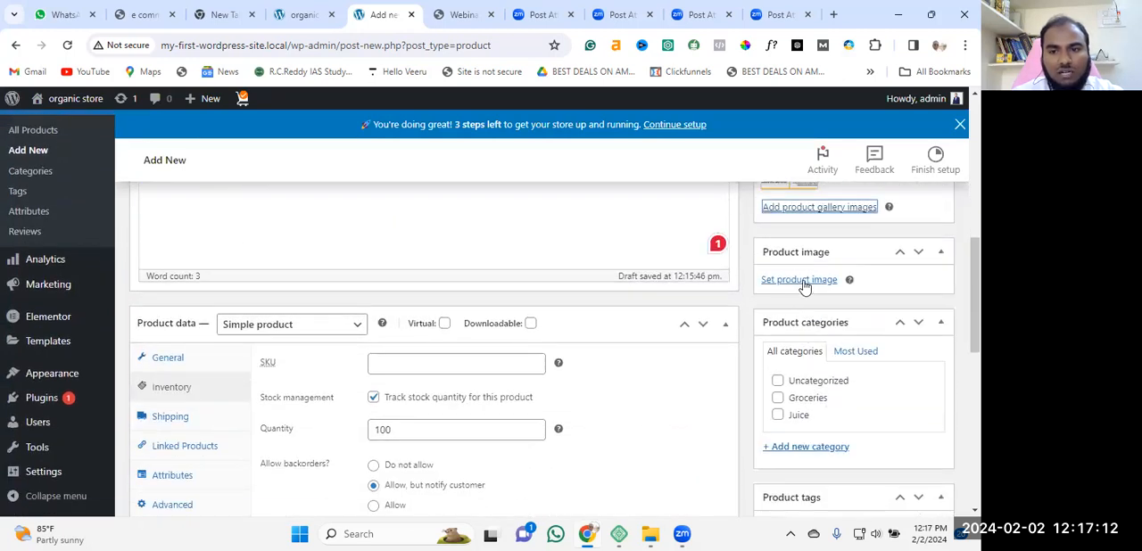
{"action": "left_click", "coordinate": [803, 281]}
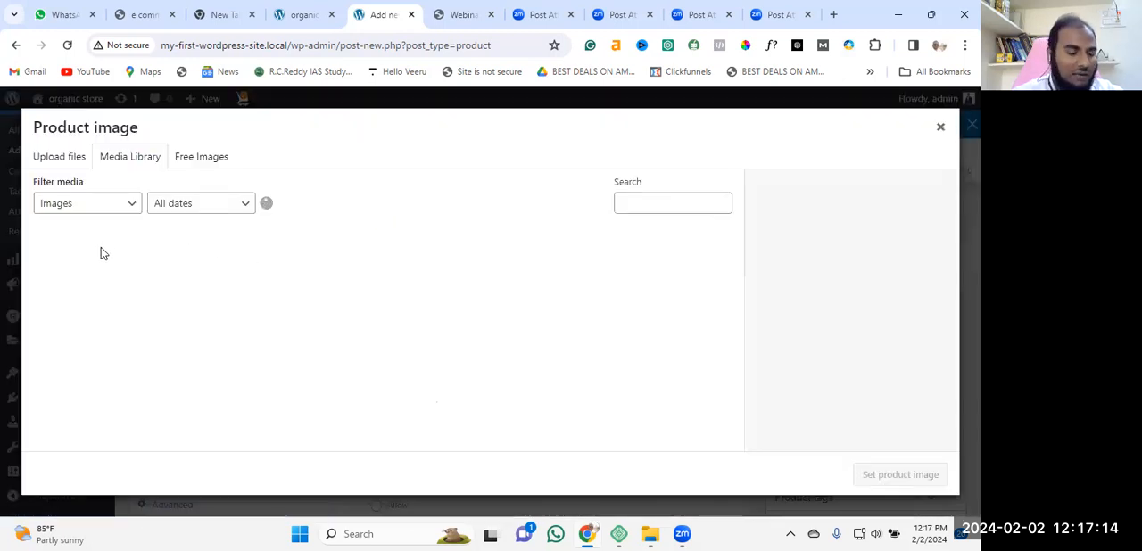
{"action": "left_click", "coordinate": [102, 268]}
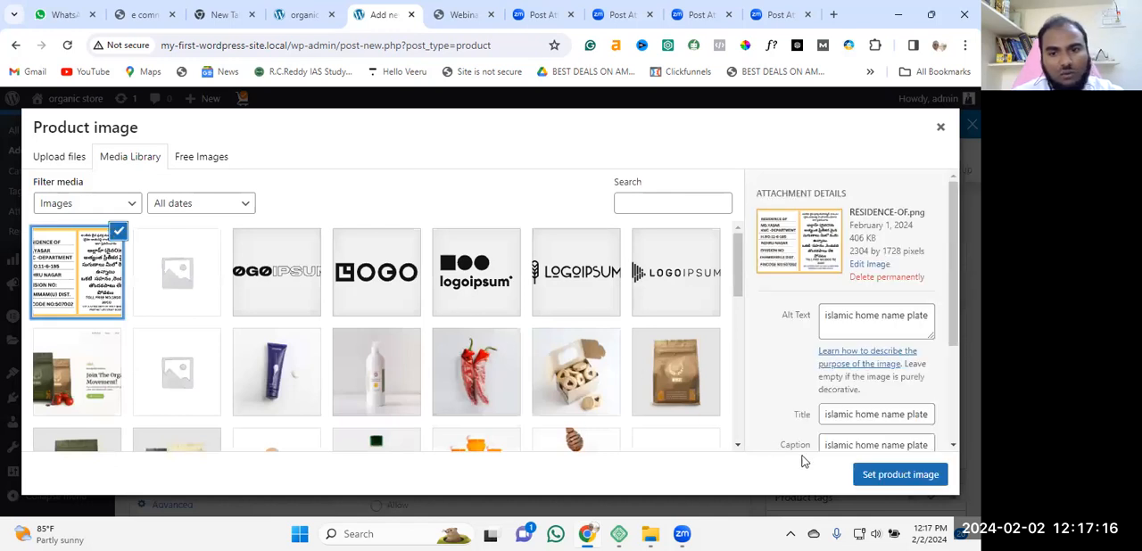
{"action": "left_click", "coordinate": [891, 479]}
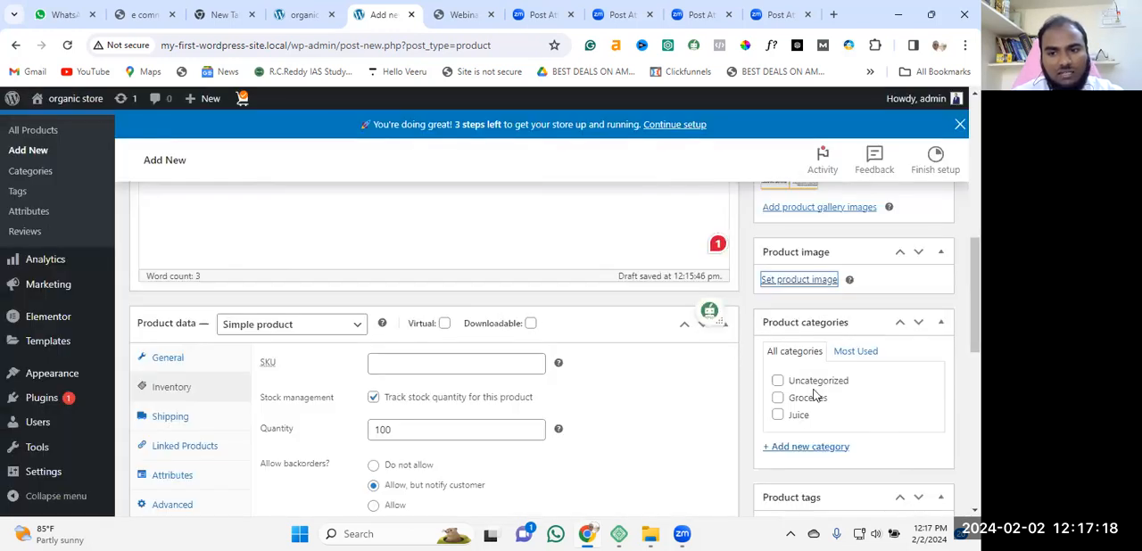
Start a new product category and enter "islamic name plate" as its name.
{"action": "scroll", "coordinate": [821, 307], "scroll_direction": "down", "scroll_amount": 3}
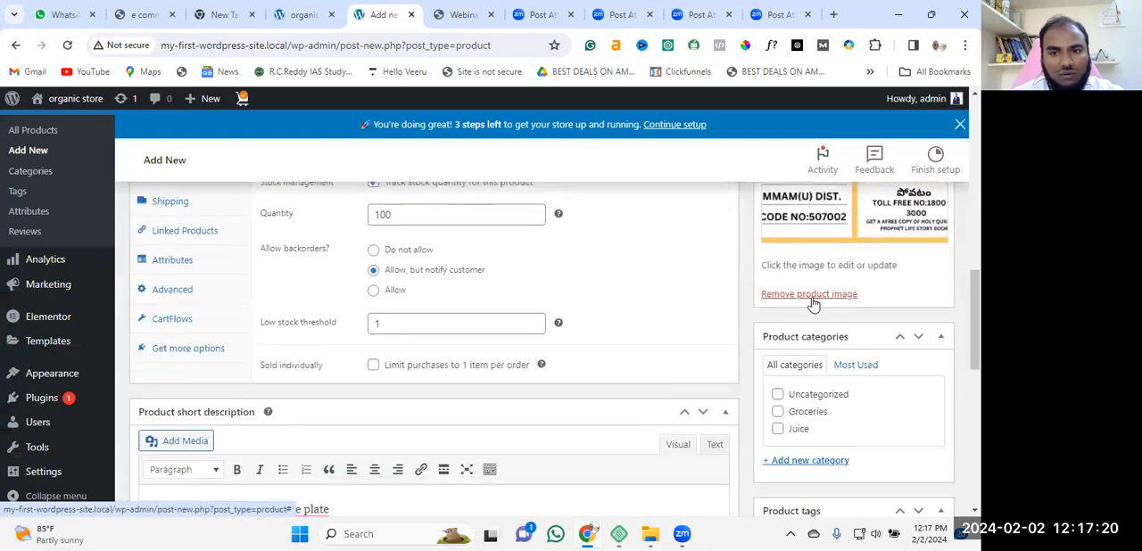
{"action": "scroll", "coordinate": [823, 308], "scroll_direction": "up", "scroll_amount": 3}
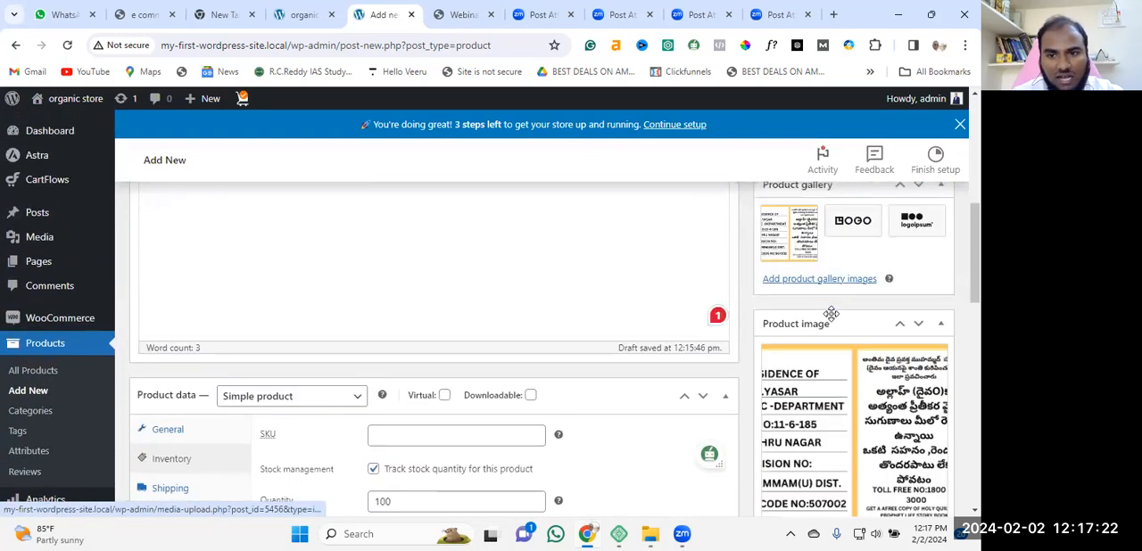
{"action": "scroll", "coordinate": [834, 339], "scroll_direction": "down", "scroll_amount": 3}
{"action": "scroll", "coordinate": [837, 357], "scroll_direction": "down", "scroll_amount": 1}
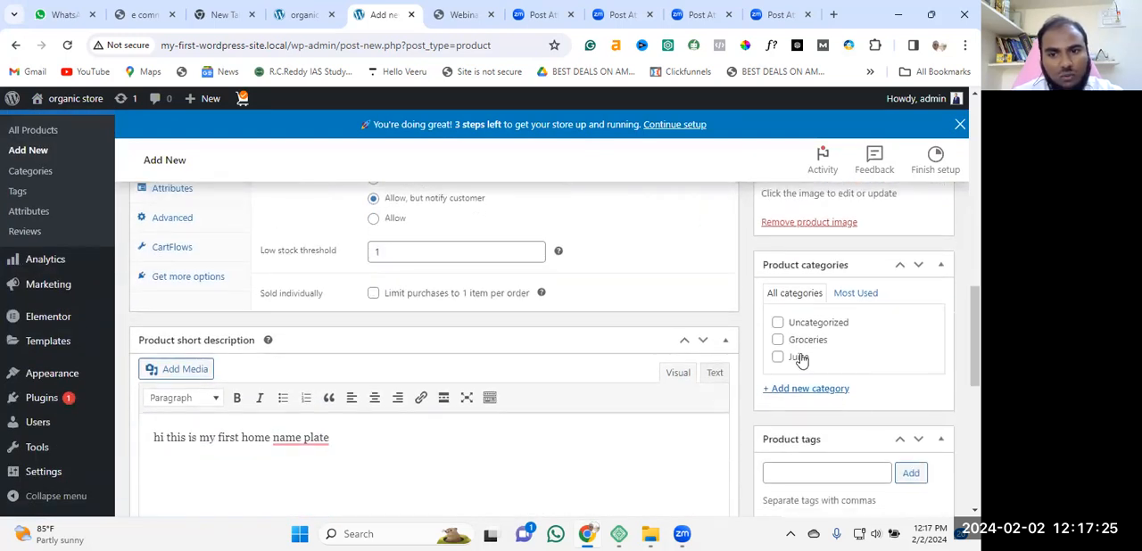
{"action": "left_click", "coordinate": [810, 390]}
{"action": "left_click", "coordinate": [803, 420]}
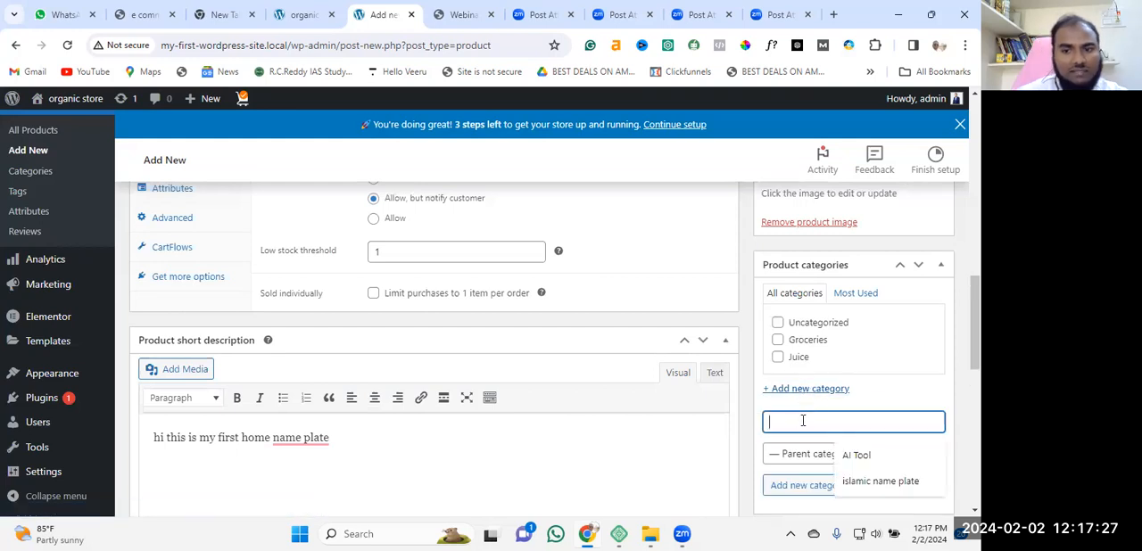
{"action": "left_click", "coordinate": [881, 481]}
{"action": "scroll", "coordinate": [901, 356], "scroll_direction": "down", "scroll_amount": 2}
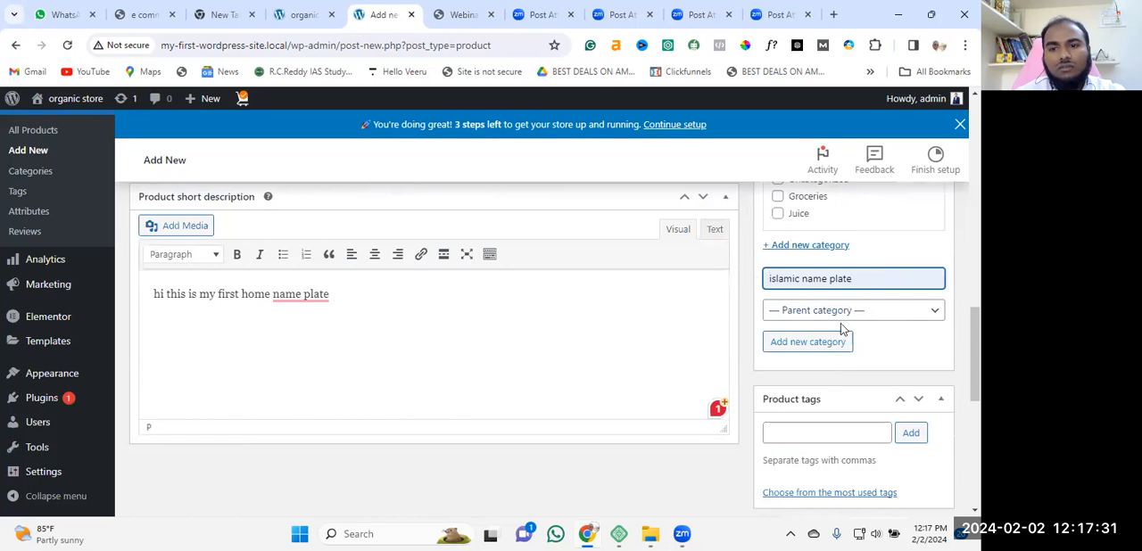
Look over the Product tags and Astra Settings options for the product.
{"action": "scroll", "coordinate": [848, 376], "scroll_direction": "down", "scroll_amount": 1}
{"action": "scroll", "coordinate": [849, 372], "scroll_direction": "down", "scroll_amount": 1}
{"action": "left_click", "coordinate": [811, 289]}
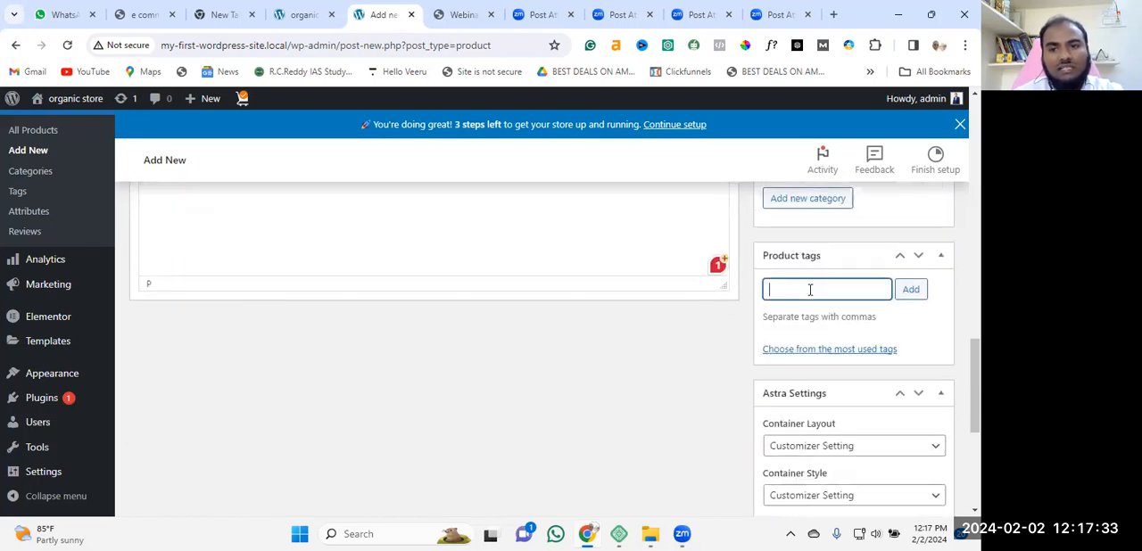
{"action": "left_click", "coordinate": [925, 326]}
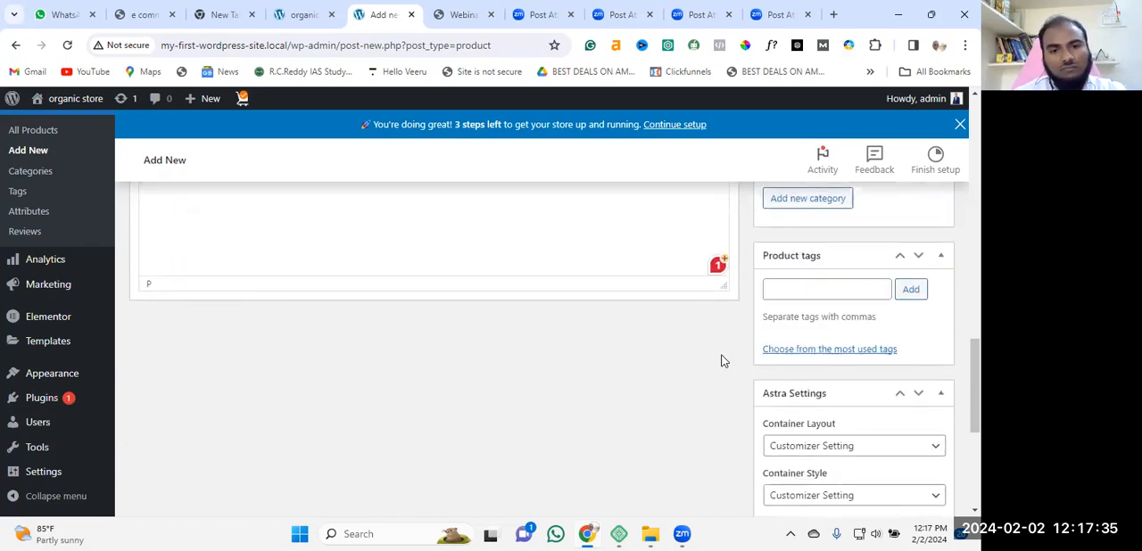
{"action": "scroll", "coordinate": [737, 357], "scroll_direction": "down", "scroll_amount": 1}
{"action": "scroll", "coordinate": [803, 307], "scroll_direction": "up", "scroll_amount": 1}
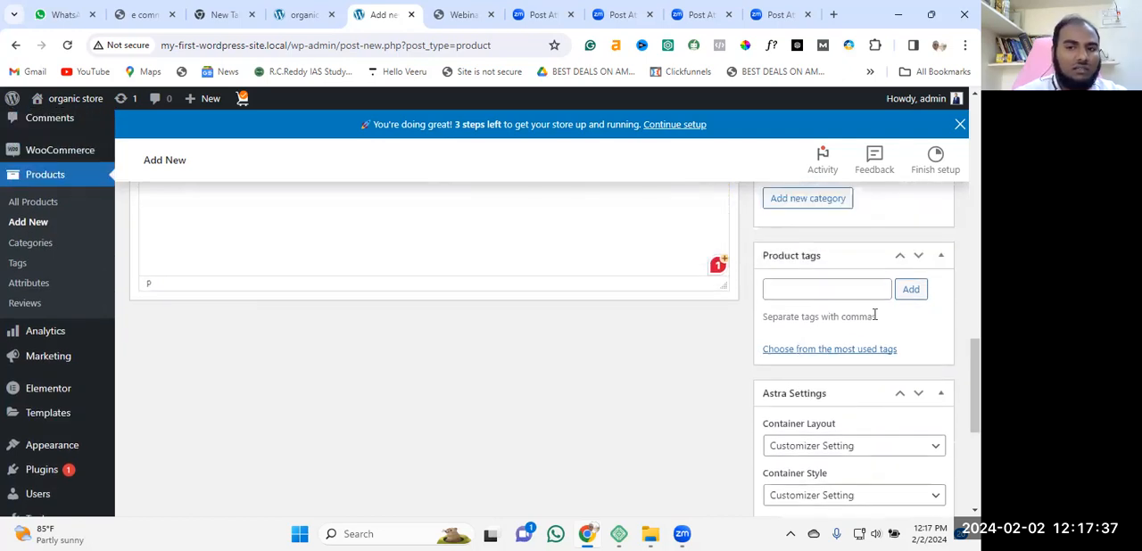
{"action": "scroll", "coordinate": [937, 344], "scroll_direction": "down", "scroll_amount": 2}
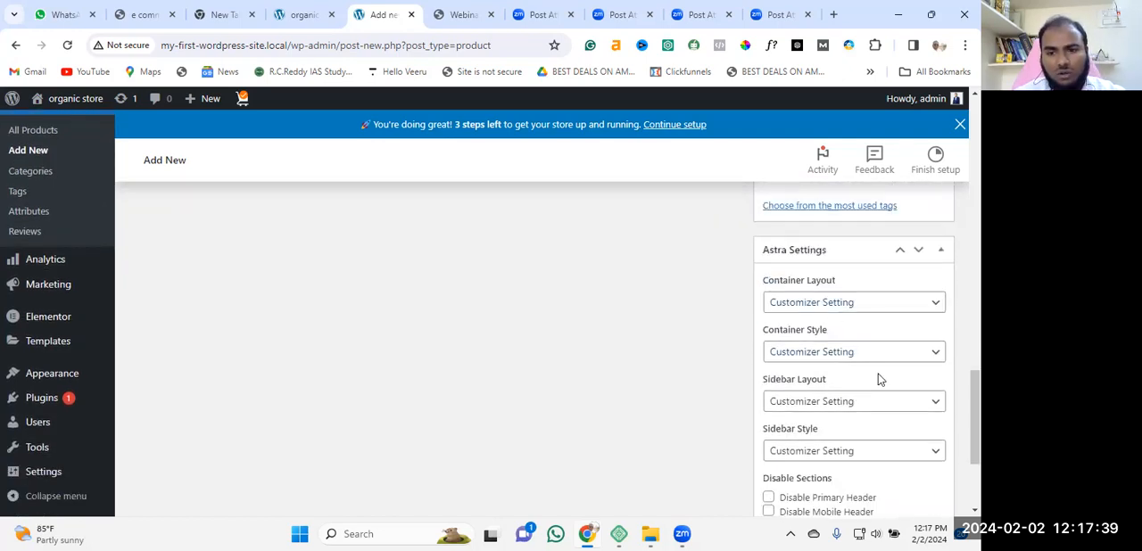
{"action": "scroll", "coordinate": [874, 375], "scroll_direction": "down", "scroll_amount": 2}
{"action": "scroll", "coordinate": [861, 392], "scroll_direction": "down", "scroll_amount": 1}
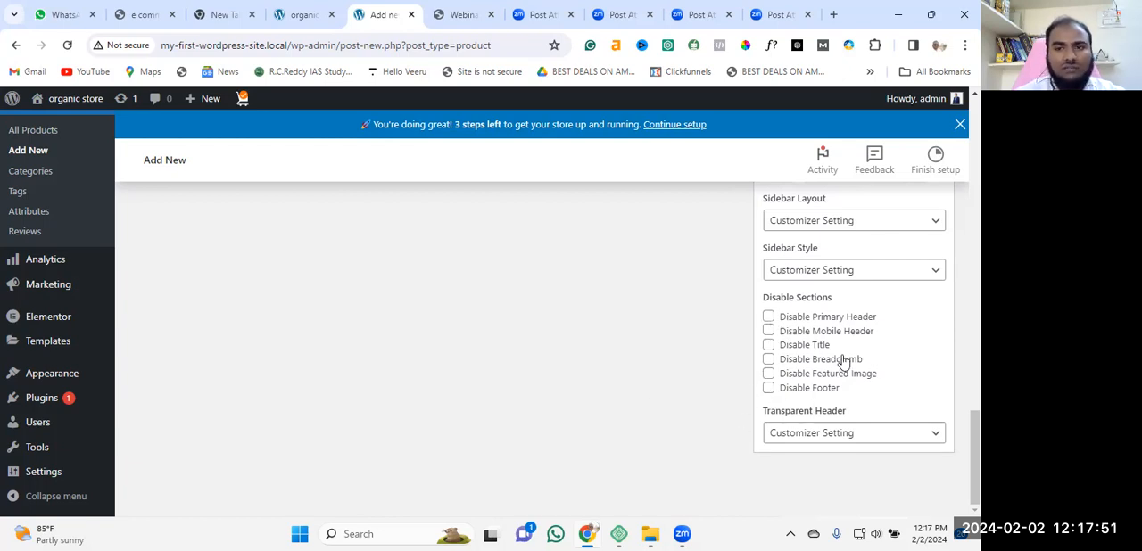
Publish the home name plate product.
{"action": "scroll", "coordinate": [846, 359], "scroll_direction": "up", "scroll_amount": 10}
{"action": "scroll", "coordinate": [846, 359], "scroll_direction": "up", "scroll_amount": 10}
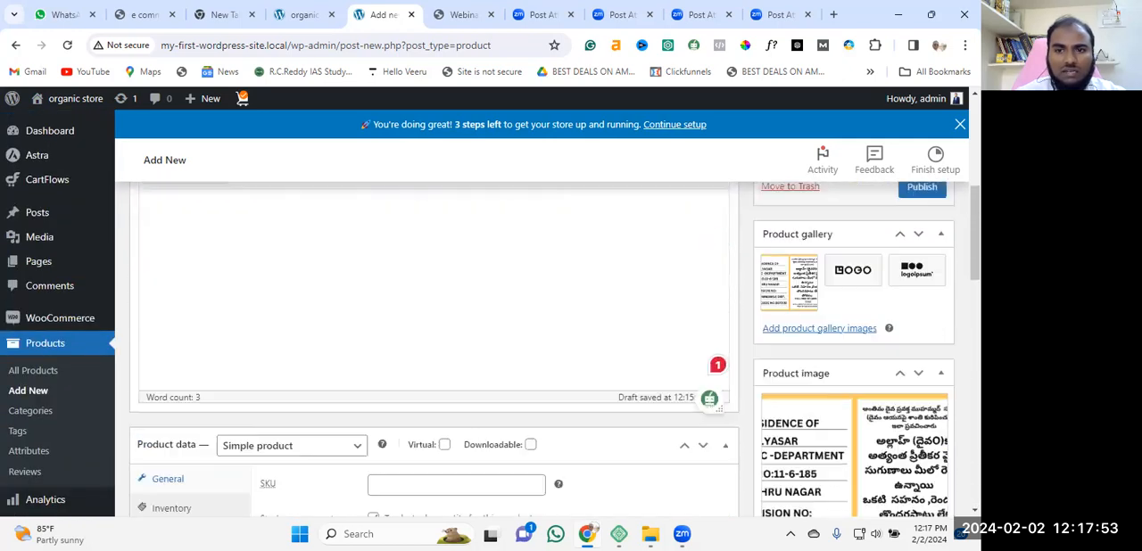
{"action": "left_click", "coordinate": [937, 382]}
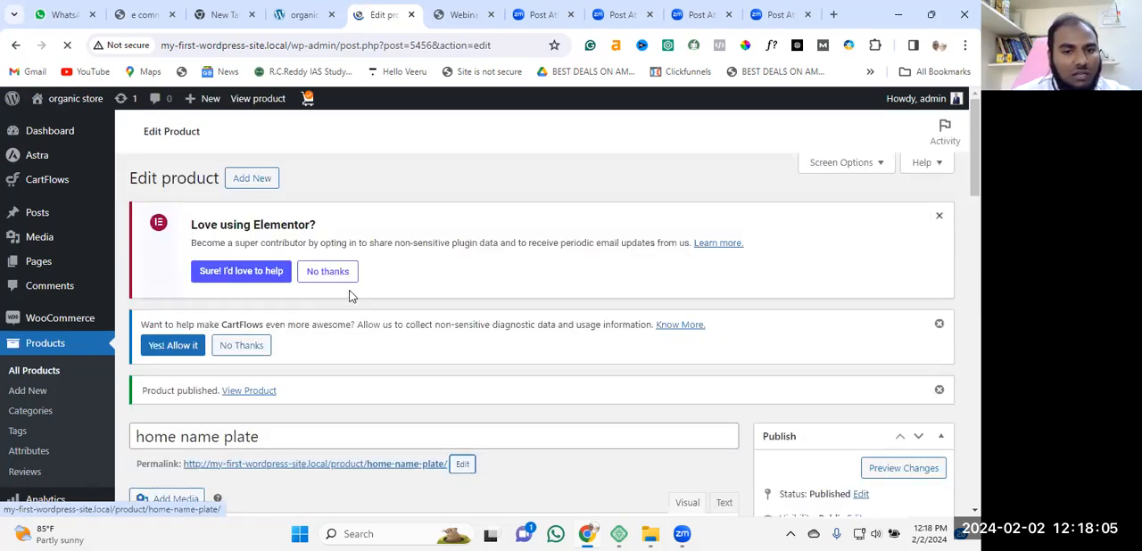
Open the published home name plate product page in a new browser tab and switch to it.
{"action": "scroll", "coordinate": [401, 260], "scroll_direction": "down", "scroll_amount": 2}
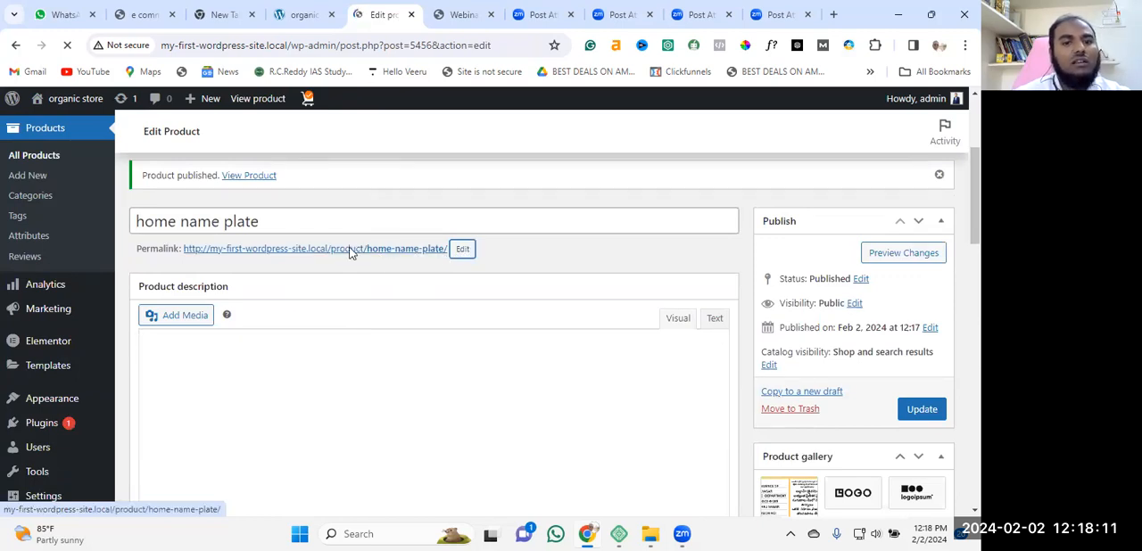
{"action": "left_click", "coordinate": [403, 253]}
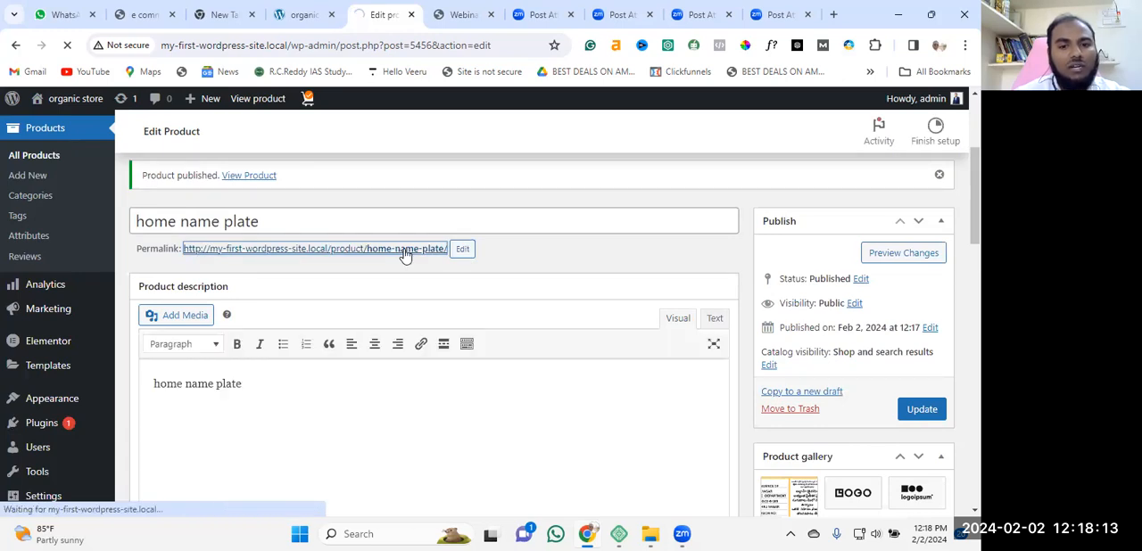
{"action": "right_click", "coordinate": [406, 254]}
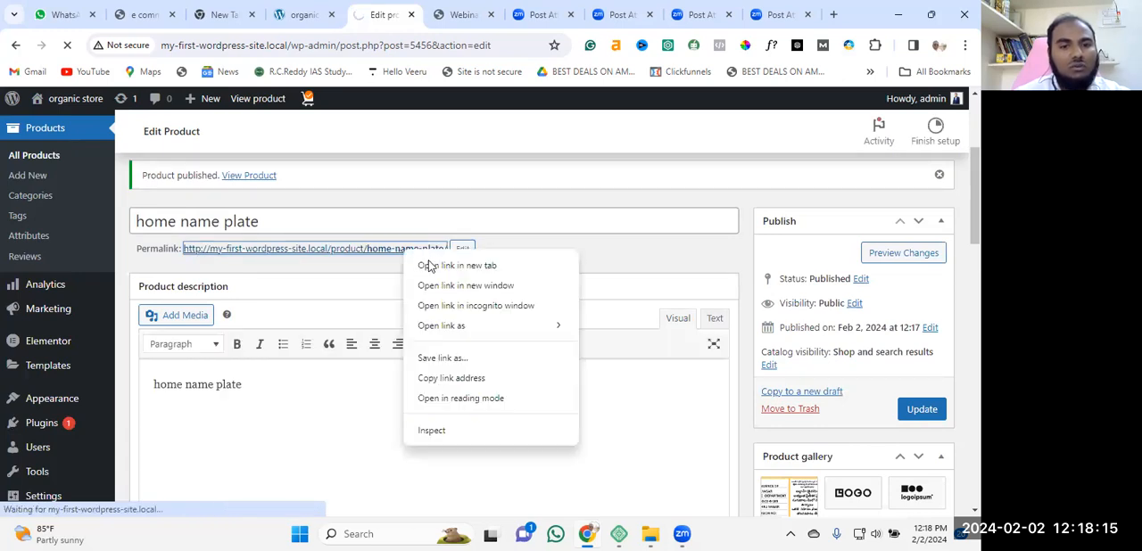
{"action": "left_click", "coordinate": [435, 266]}
{"action": "left_click", "coordinate": [428, 14]}
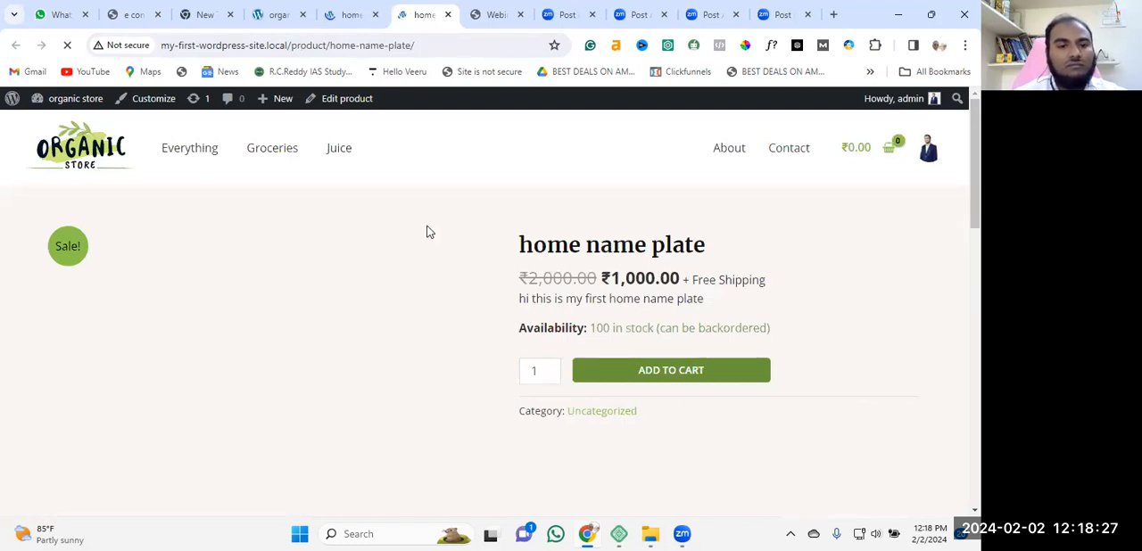
Examine the store page's product image, gallery thumbnails, price, stock availability and description for the home name plate.
{"action": "scroll", "coordinate": [427, 232], "scroll_direction": "down", "scroll_amount": 4}
{"action": "scroll", "coordinate": [428, 236], "scroll_direction": "down", "scroll_amount": 3}
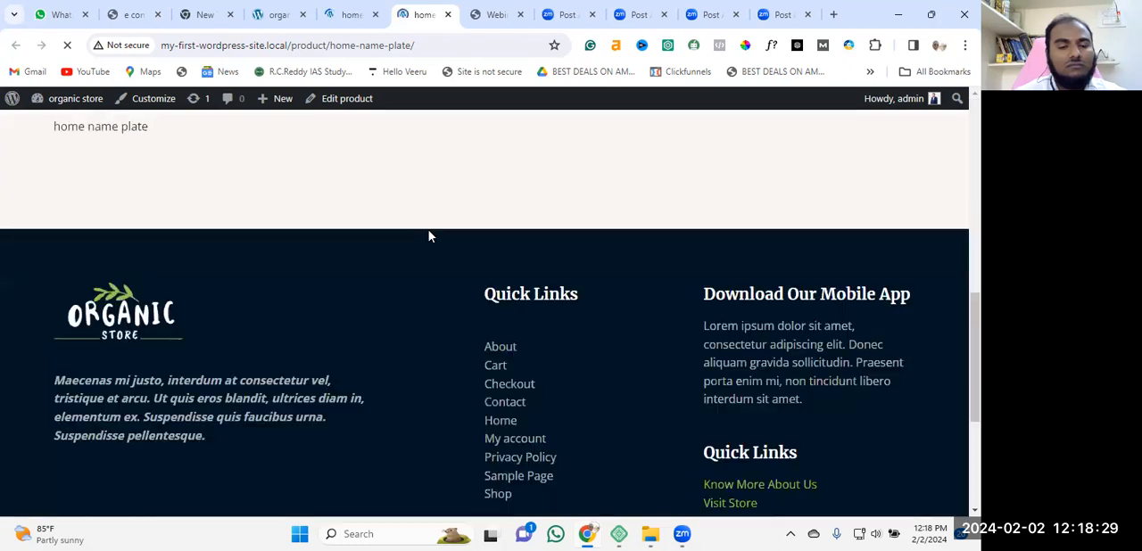
{"action": "scroll", "coordinate": [502, 255], "scroll_direction": "up", "scroll_amount": 7}
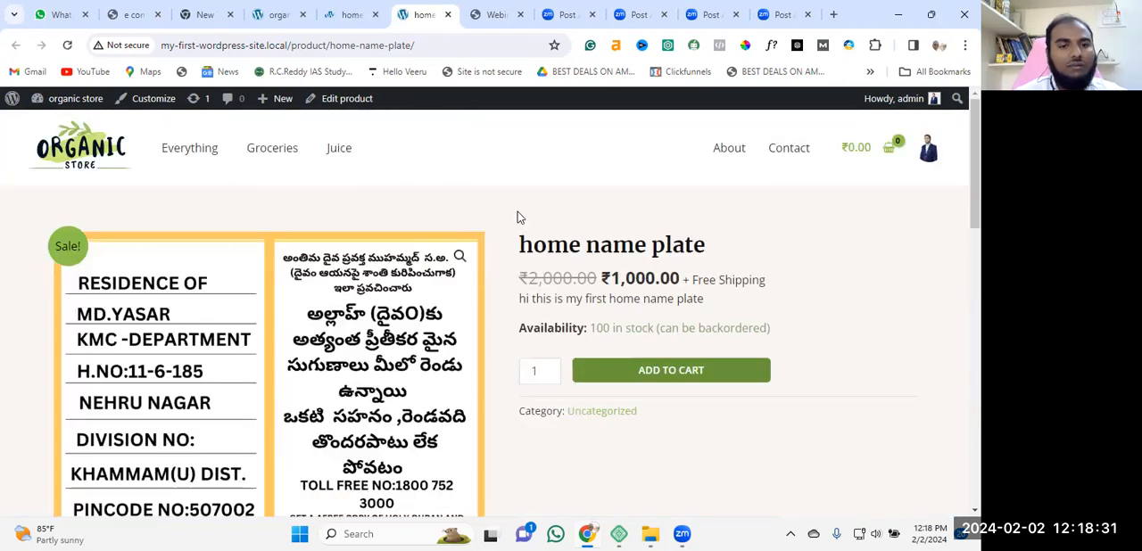
{"action": "scroll", "coordinate": [536, 300], "scroll_direction": "down", "scroll_amount": 2}
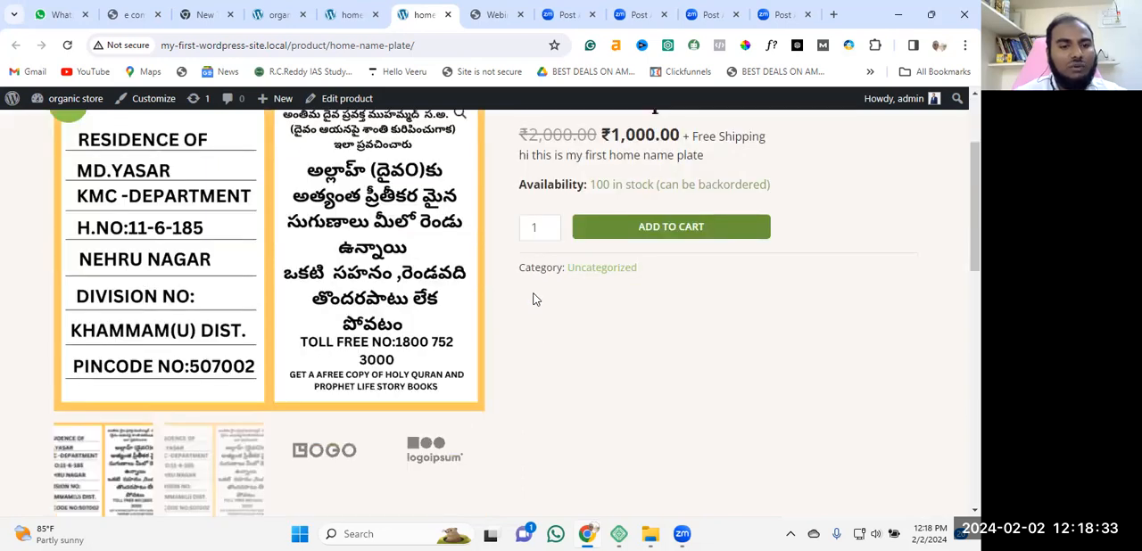
{"action": "scroll", "coordinate": [539, 347], "scroll_direction": "up", "scroll_amount": 2}
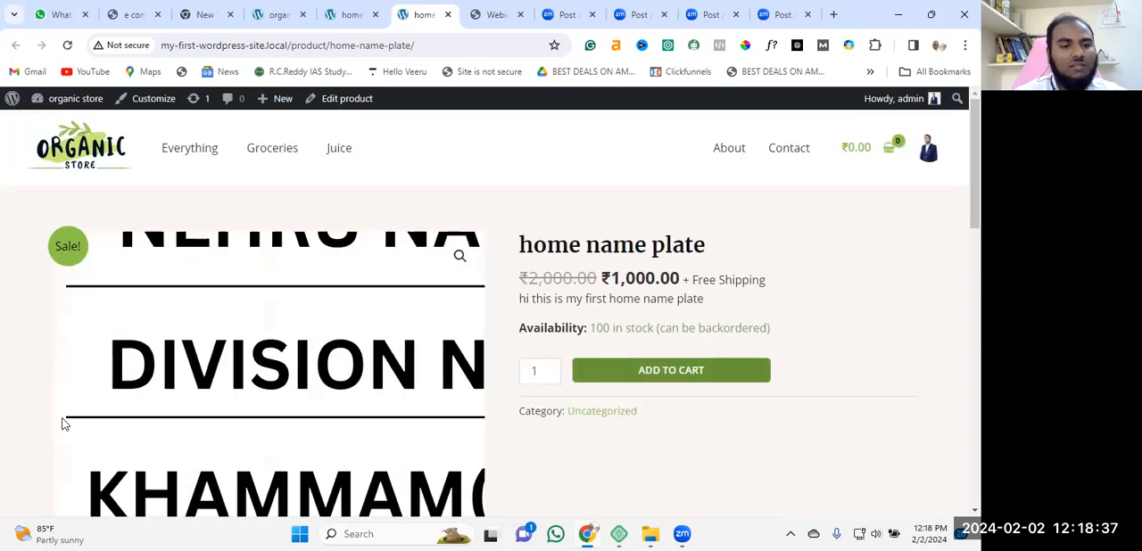
{"action": "scroll", "coordinate": [116, 339], "scroll_direction": "down", "scroll_amount": 3}
{"action": "scroll", "coordinate": [550, 334], "scroll_direction": "up", "scroll_amount": 1}
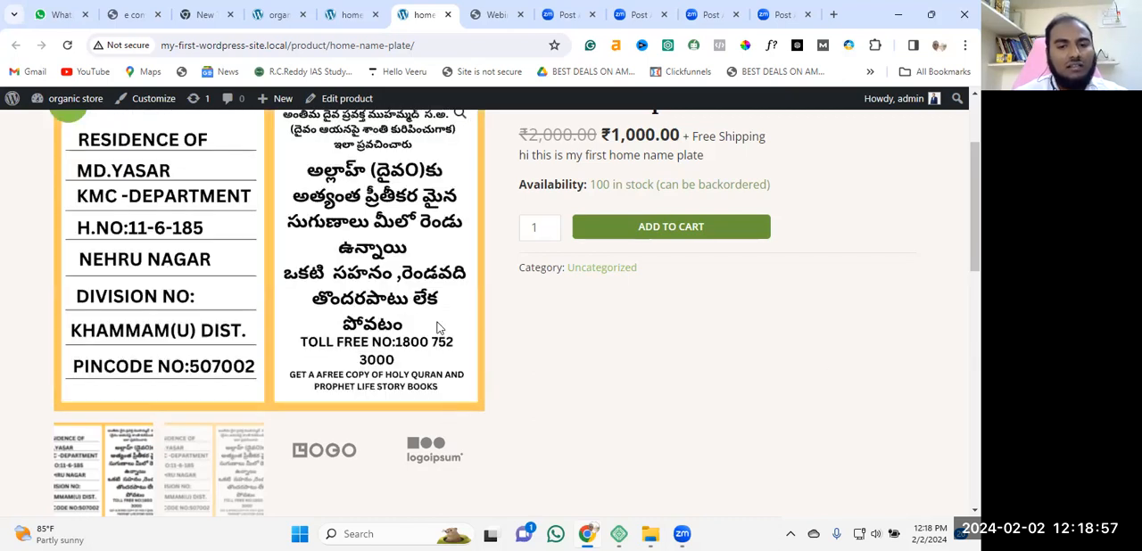
{"action": "scroll", "coordinate": [838, 409], "scroll_direction": "up", "scroll_amount": 2}
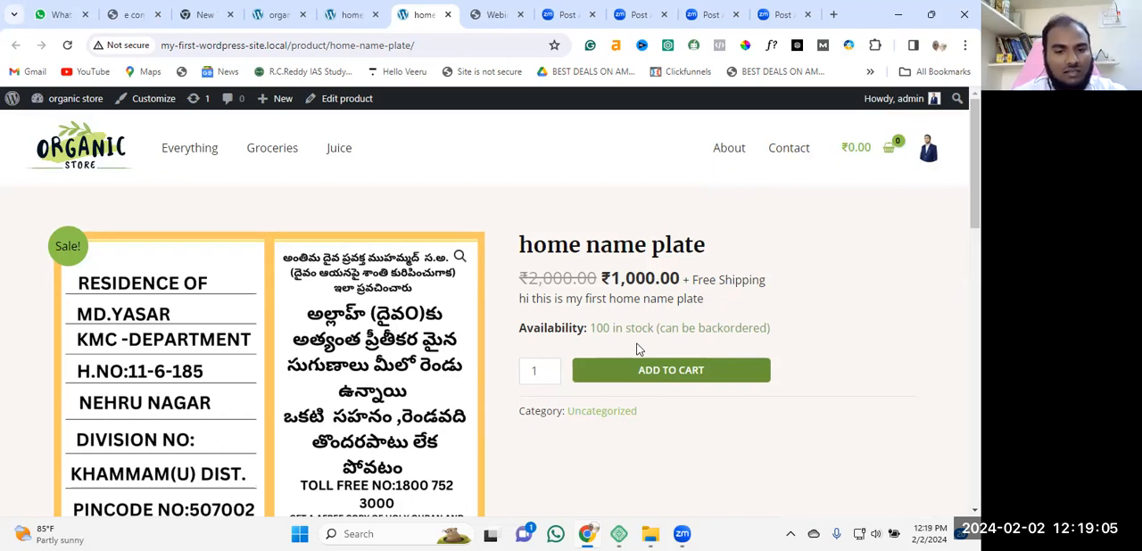
{"action": "scroll", "coordinate": [601, 390], "scroll_direction": "down", "scroll_amount": 1}
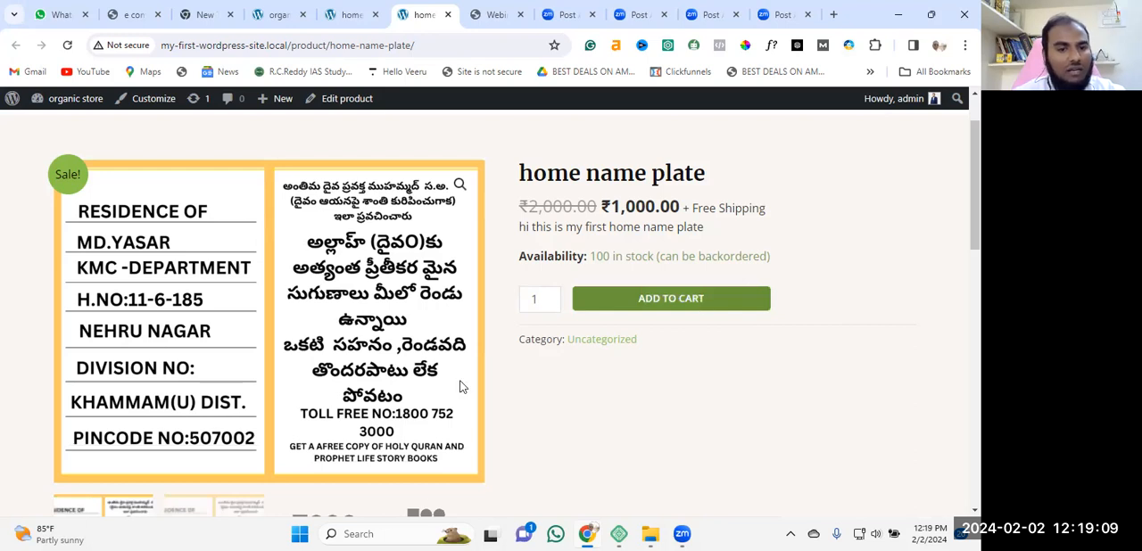
{"action": "scroll", "coordinate": [129, 326], "scroll_direction": "down", "scroll_amount": 3}
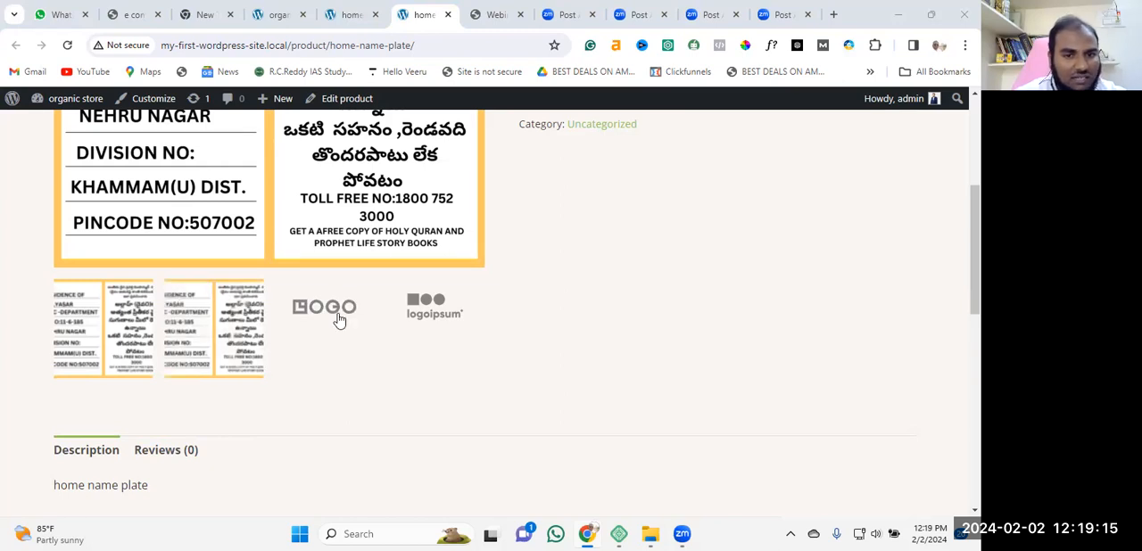
{"action": "scroll", "coordinate": [454, 344], "scroll_direction": "down", "scroll_amount": 1}
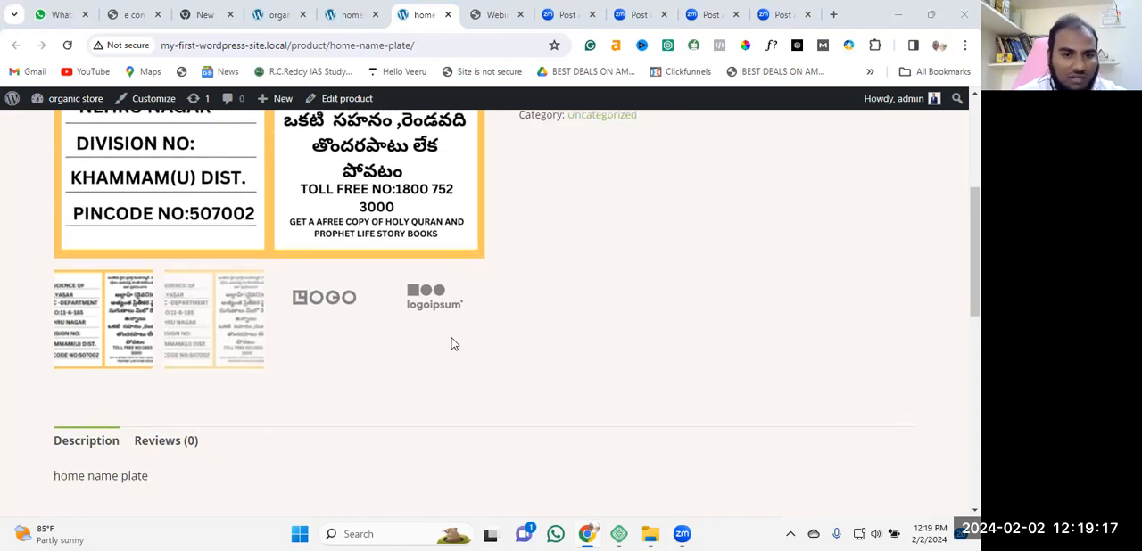
{"action": "scroll", "coordinate": [548, 303], "scroll_direction": "down", "scroll_amount": 2}
{"action": "left_click", "coordinate": [75, 311]}
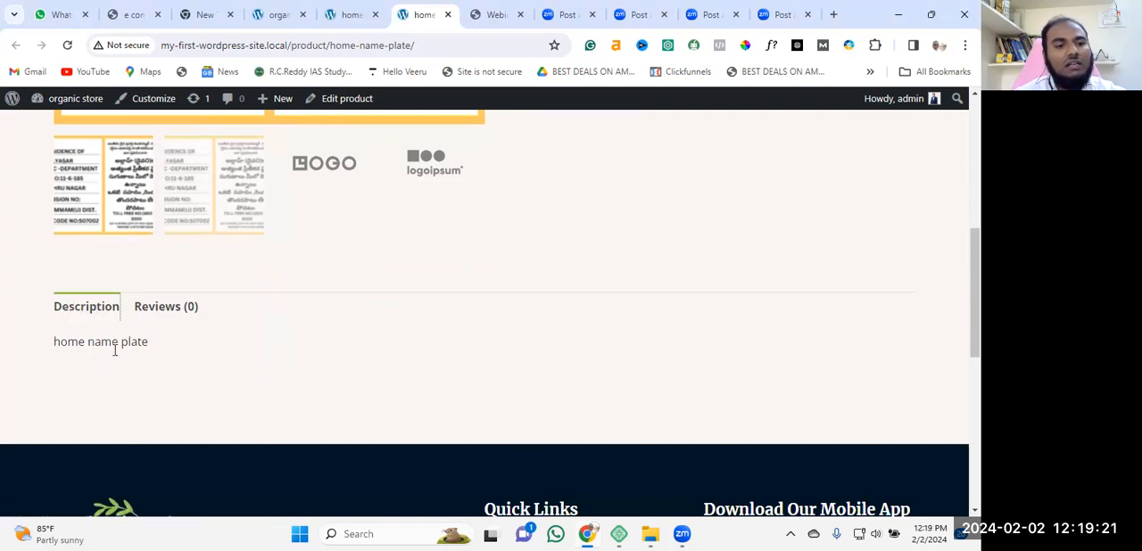
{"action": "scroll", "coordinate": [191, 349], "scroll_direction": "up", "scroll_amount": 2}
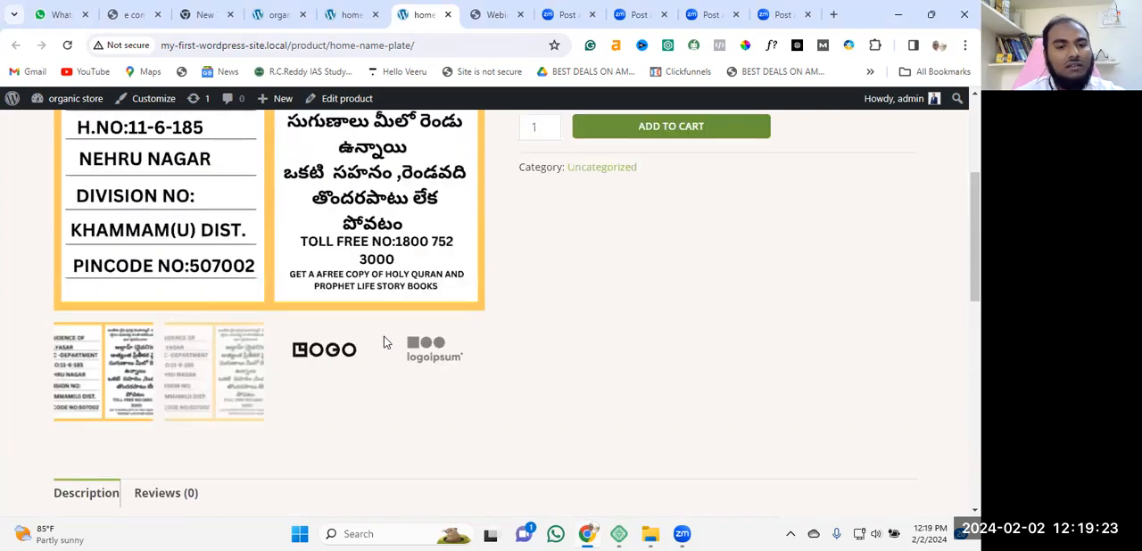
Show the product's reviews section with its rating and review form.
{"action": "scroll", "coordinate": [383, 339], "scroll_direction": "down", "scroll_amount": 3}
{"action": "left_click", "coordinate": [167, 234]}
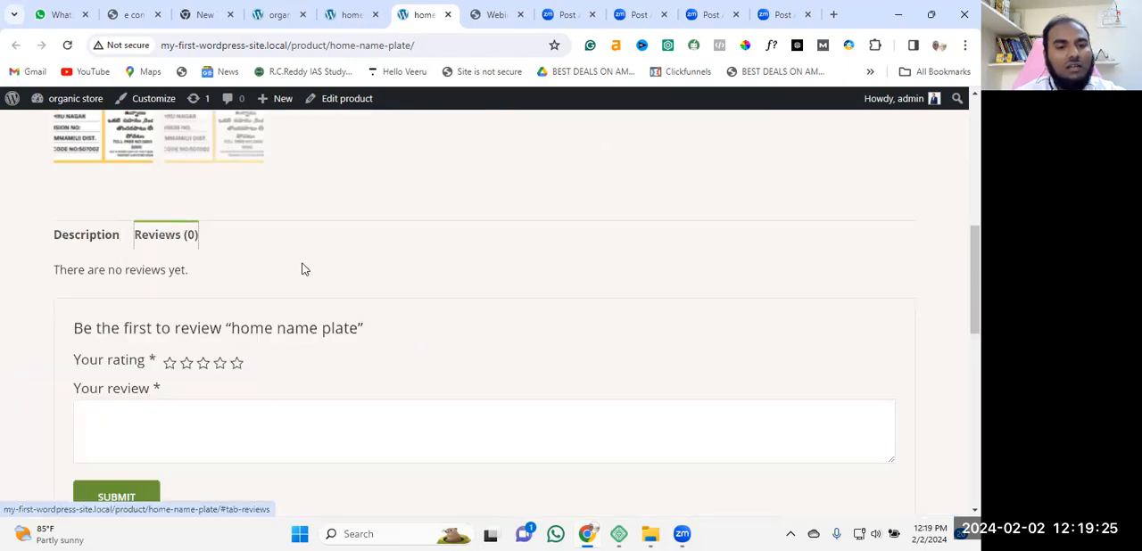
{"action": "scroll", "coordinate": [339, 334], "scroll_direction": "down", "scroll_amount": 1}
{"action": "scroll", "coordinate": [341, 319], "scroll_direction": "down", "scroll_amount": 1}
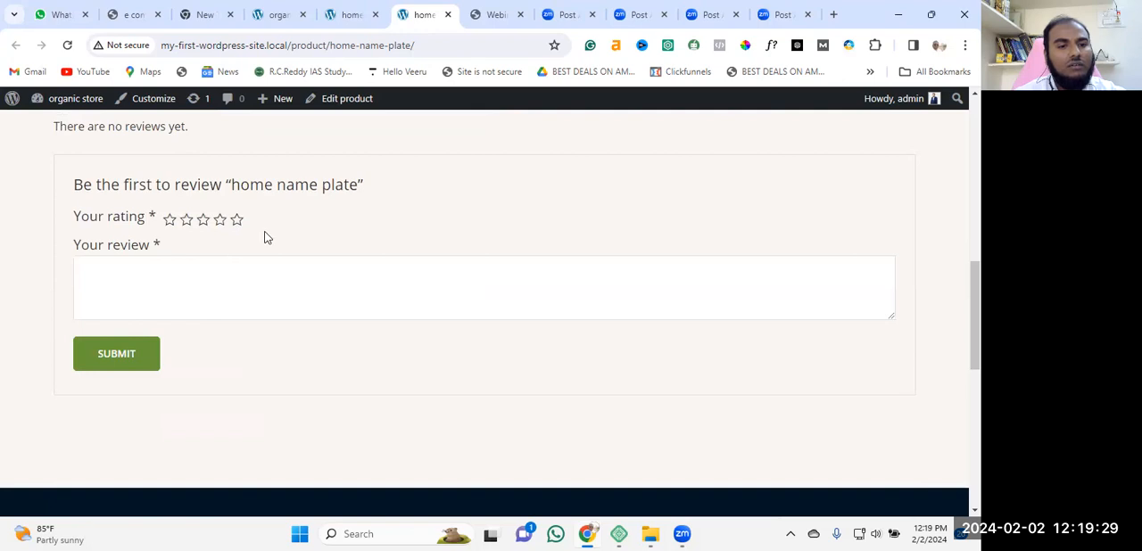
{"action": "scroll", "coordinate": [278, 243], "scroll_direction": "up", "scroll_amount": 1}
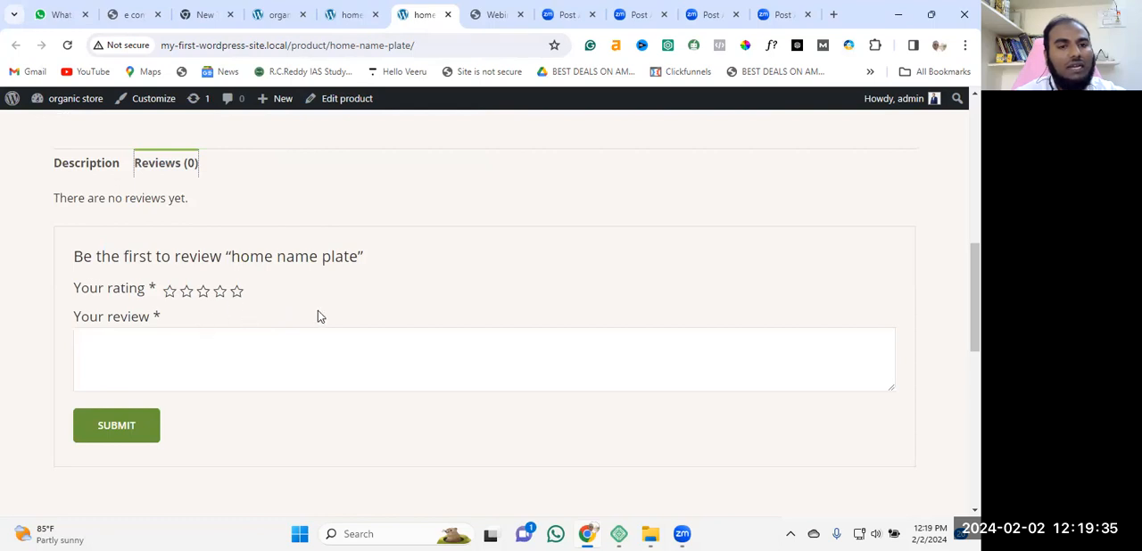
{"action": "left_click", "coordinate": [192, 178]}
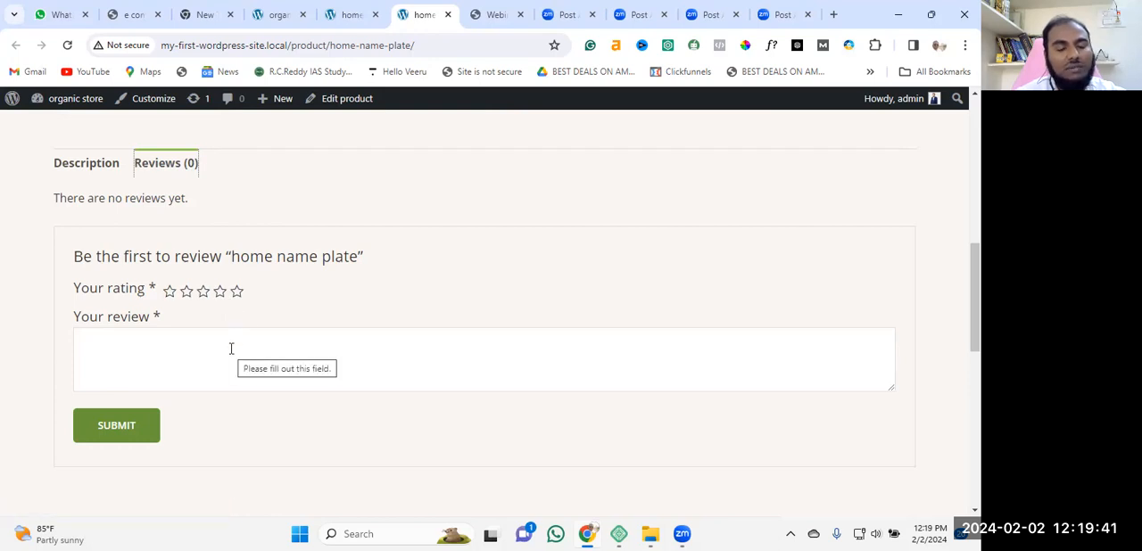
{"action": "scroll", "coordinate": [567, 356], "scroll_direction": "up", "scroll_amount": 2}
{"action": "scroll", "coordinate": [566, 356], "scroll_direction": "down", "scroll_amount": 2}
Submit a five-star review of the home name plate with the text "good product".
{"action": "left_click", "coordinate": [236, 291]}
{"action": "left_click", "coordinate": [222, 357]}
{"action": "type", "text": "go"}
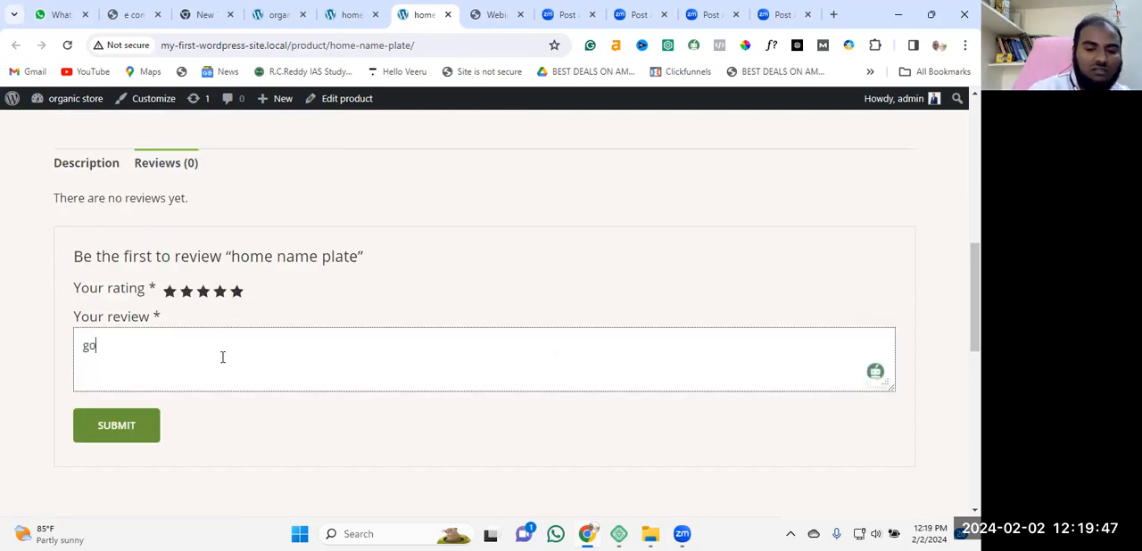
{"action": "type", "text": "od produ"}
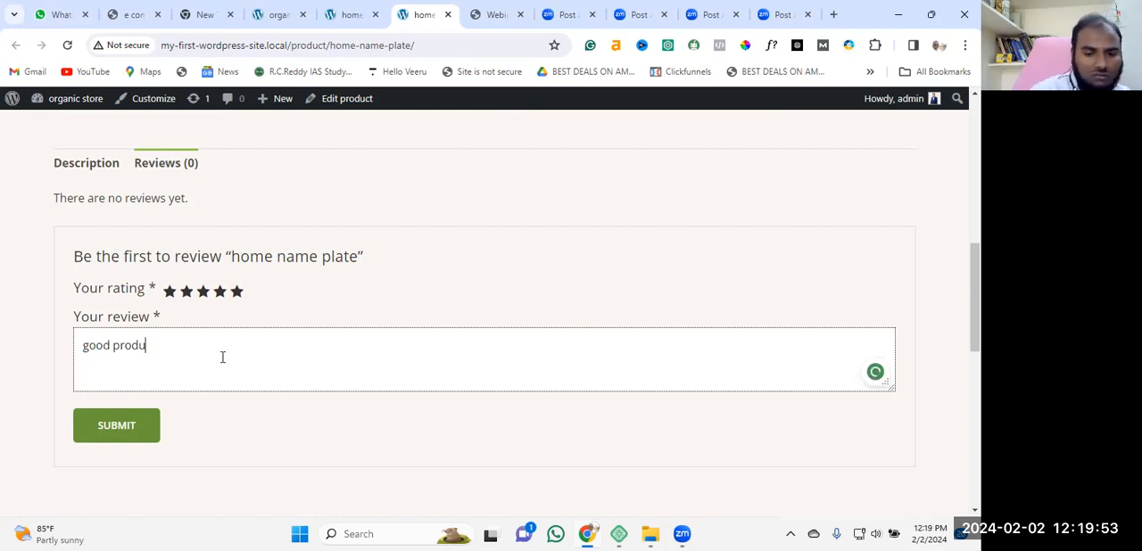
{"action": "left_click", "coordinate": [111, 426]}
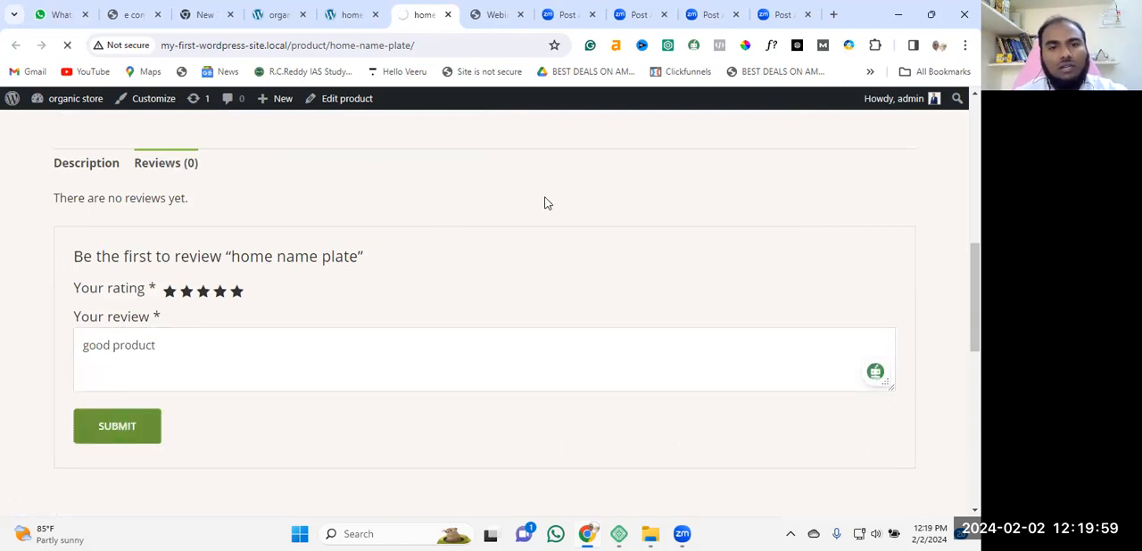
{"action": "scroll", "coordinate": [547, 204], "scroll_direction": "up", "scroll_amount": 5}
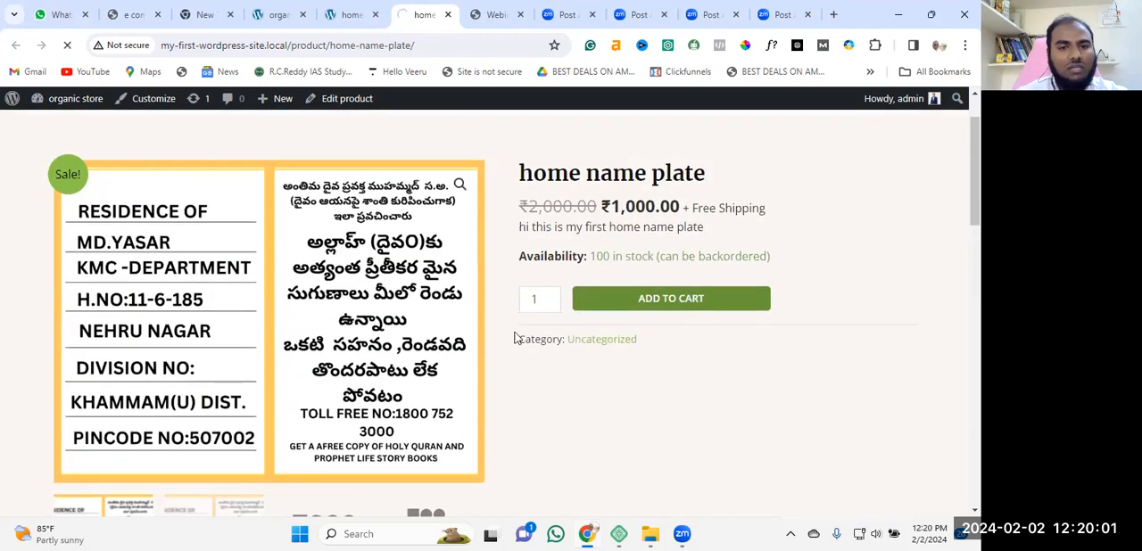
Add one home name plate to the cart and open the cart page.
{"action": "scroll", "coordinate": [482, 286], "scroll_direction": "up", "scroll_amount": 2}
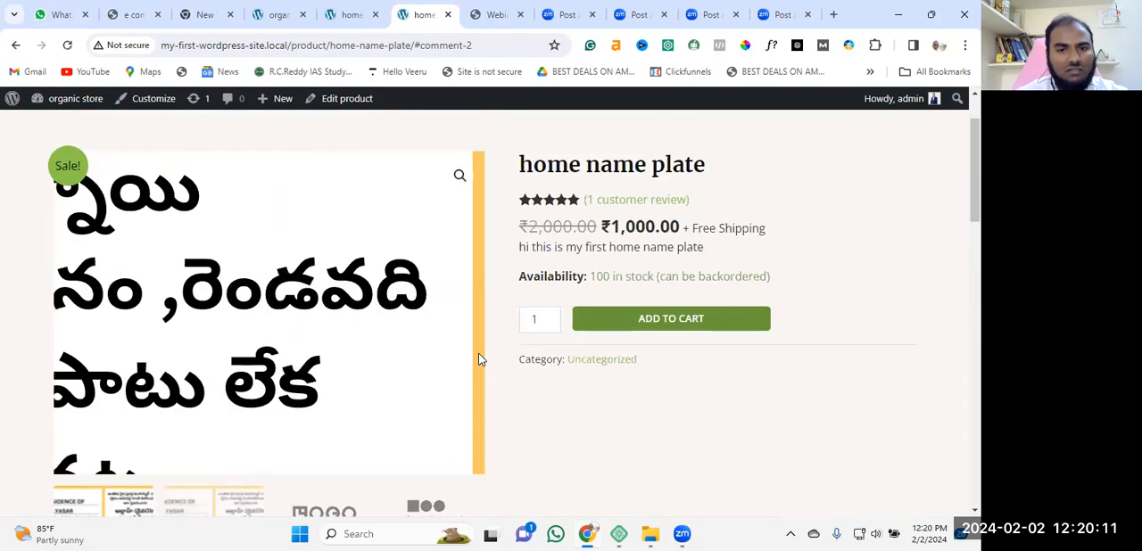
{"action": "left_click", "coordinate": [679, 409]}
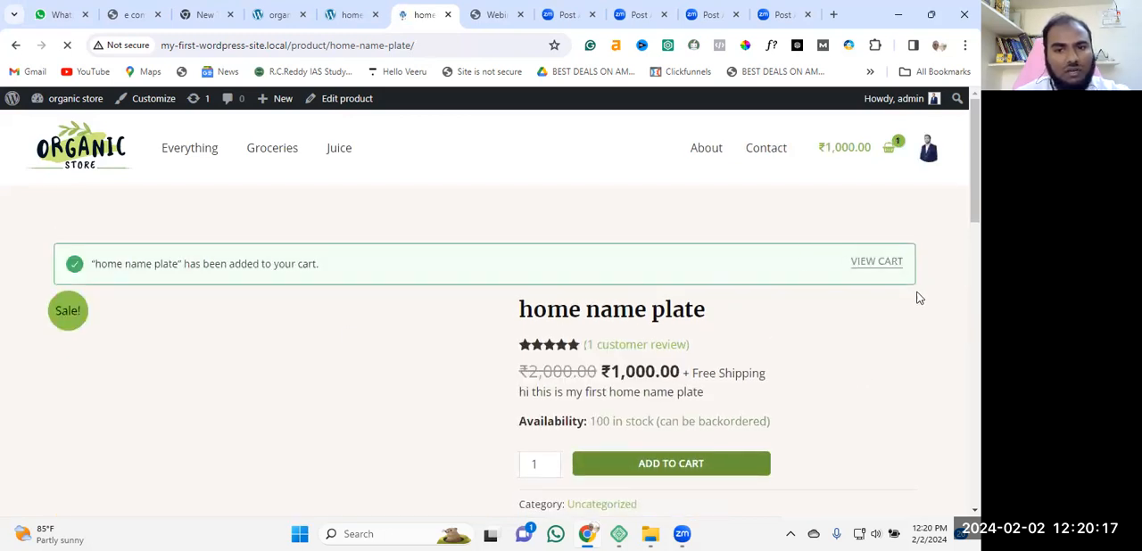
{"action": "scroll", "coordinate": [920, 298], "scroll_direction": "down", "scroll_amount": 1}
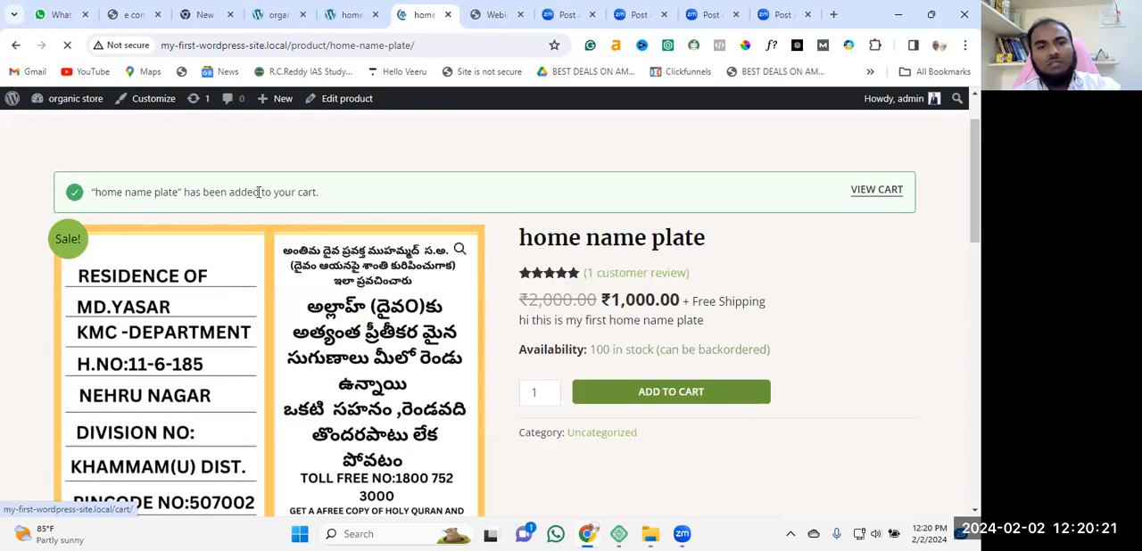
{"action": "scroll", "coordinate": [895, 383], "scroll_direction": "down", "scroll_amount": 2}
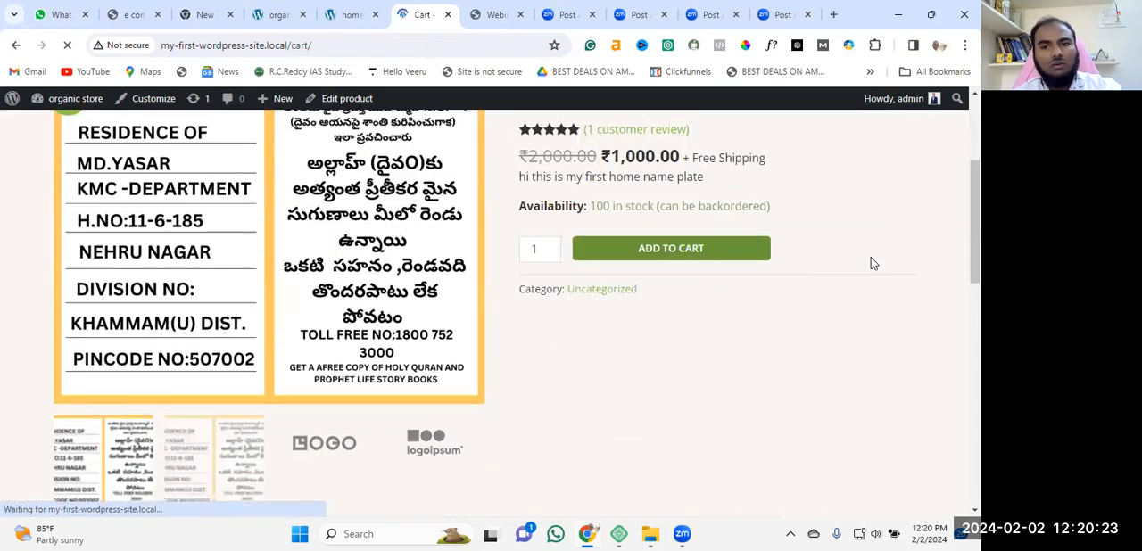
{"action": "scroll", "coordinate": [178, 245], "scroll_direction": "down", "scroll_amount": 1}
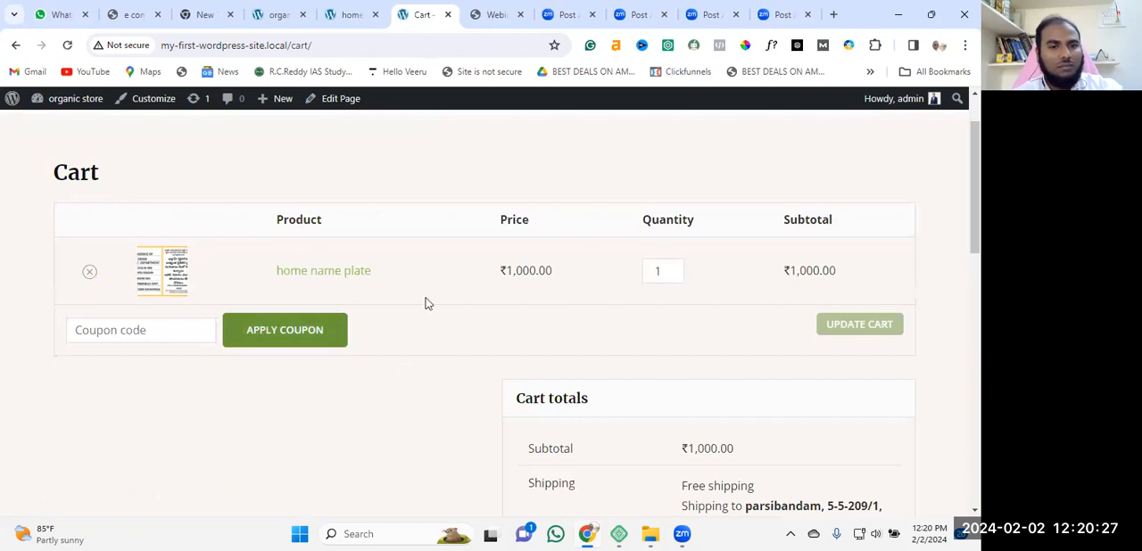
Review the cart's product line, coupon field, shipping and totals, and proceed to checkout.
{"action": "scroll", "coordinate": [469, 386], "scroll_direction": "up", "scroll_amount": 1}
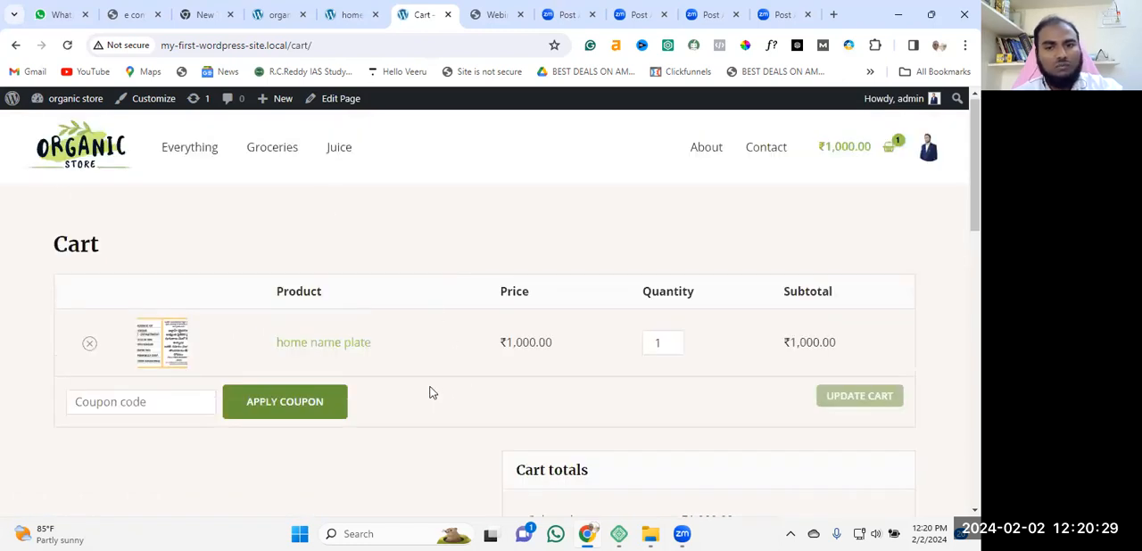
{"action": "scroll", "coordinate": [431, 393], "scroll_direction": "down", "scroll_amount": 5}
{"action": "scroll", "coordinate": [462, 286], "scroll_direction": "up", "scroll_amount": 2}
{"action": "scroll", "coordinate": [503, 292], "scroll_direction": "up", "scroll_amount": 3}
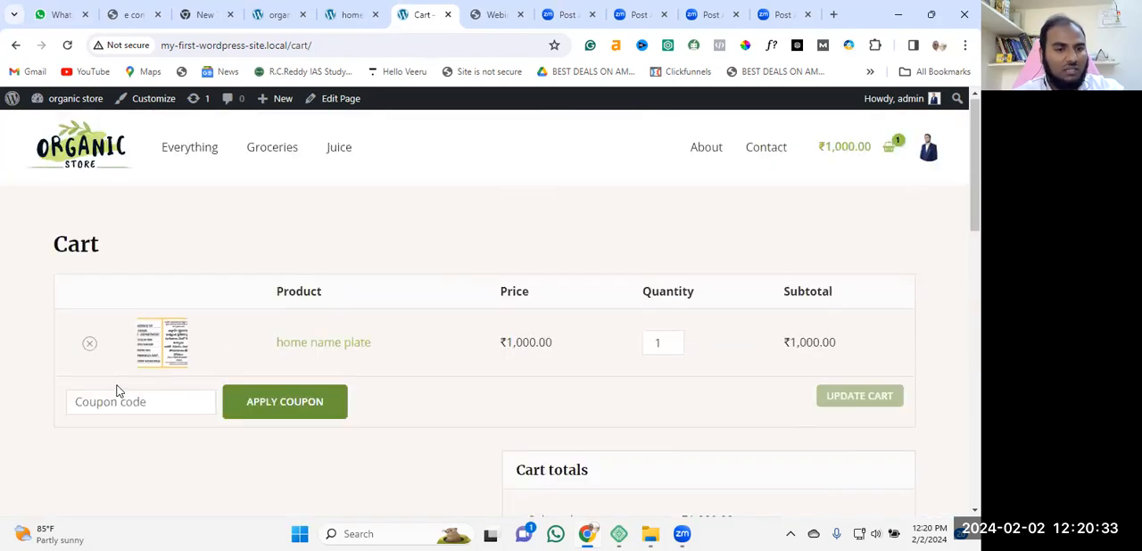
{"action": "scroll", "coordinate": [765, 354], "scroll_direction": "down", "scroll_amount": 4}
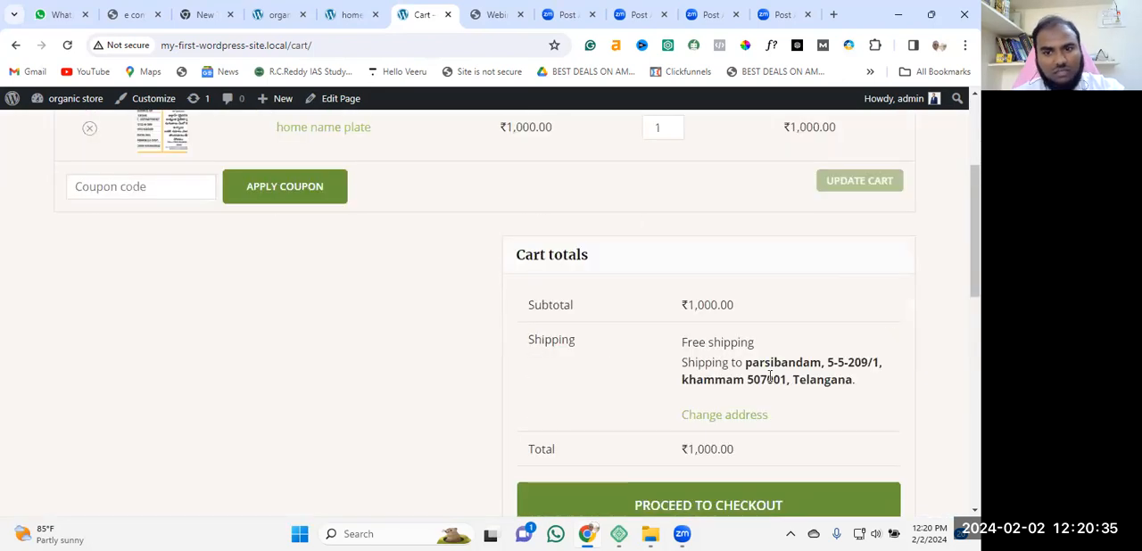
{"action": "scroll", "coordinate": [563, 232], "scroll_direction": "up", "scroll_amount": 1}
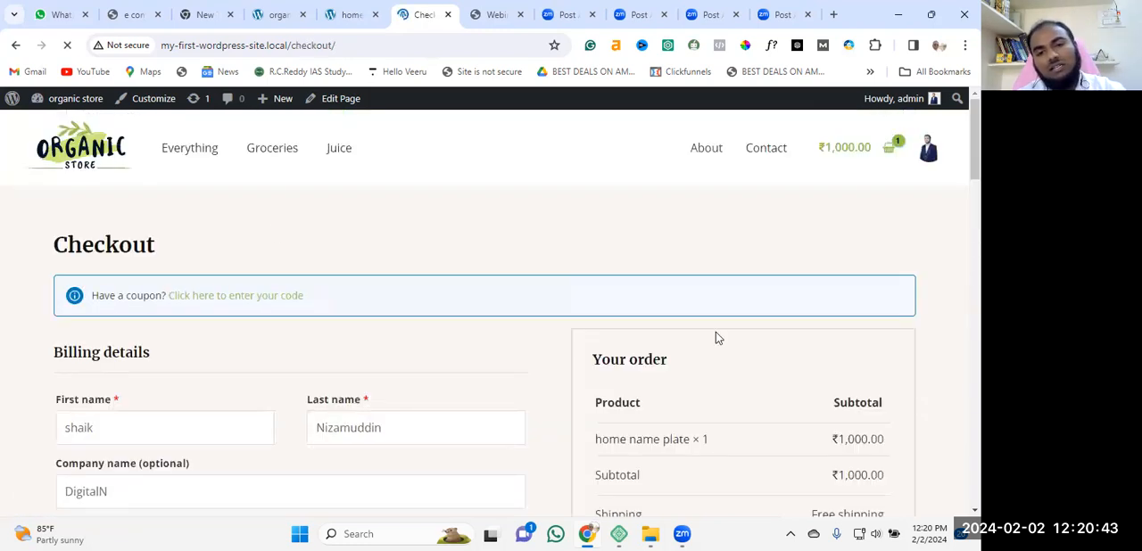
Examine the prefilled billing details and the order summary on the checkout page.
{"action": "scroll", "coordinate": [538, 356], "scroll_direction": "down", "scroll_amount": 3}
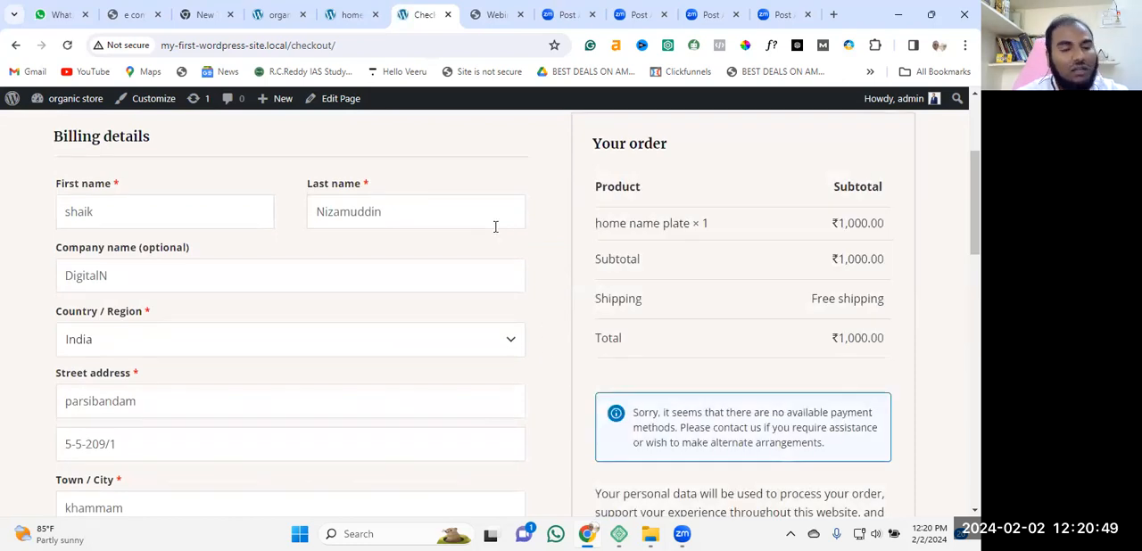
{"action": "scroll", "coordinate": [174, 301], "scroll_direction": "down", "scroll_amount": 2}
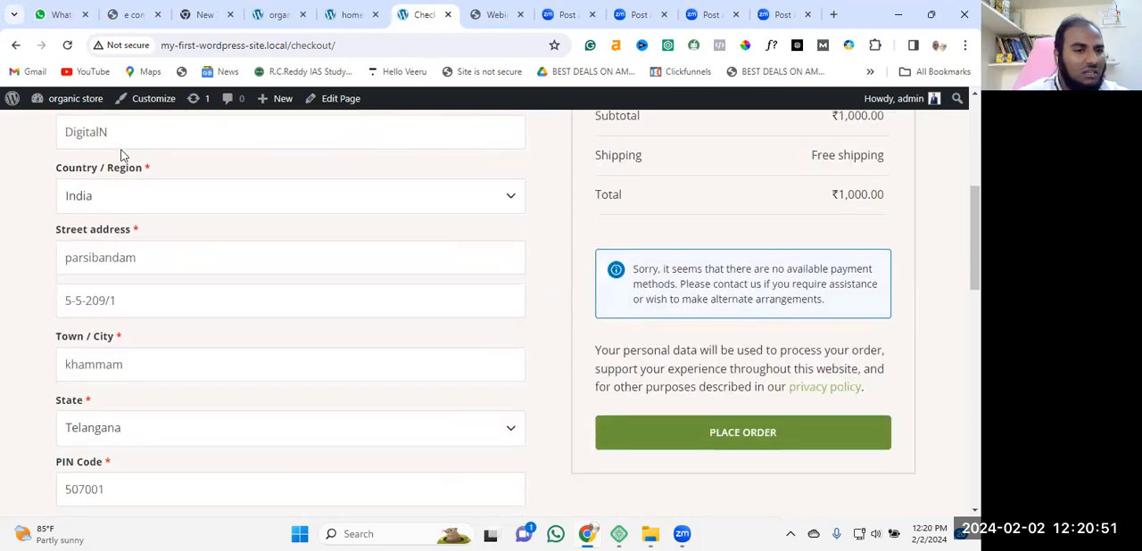
{"action": "scroll", "coordinate": [117, 282], "scroll_direction": "up", "scroll_amount": 2}
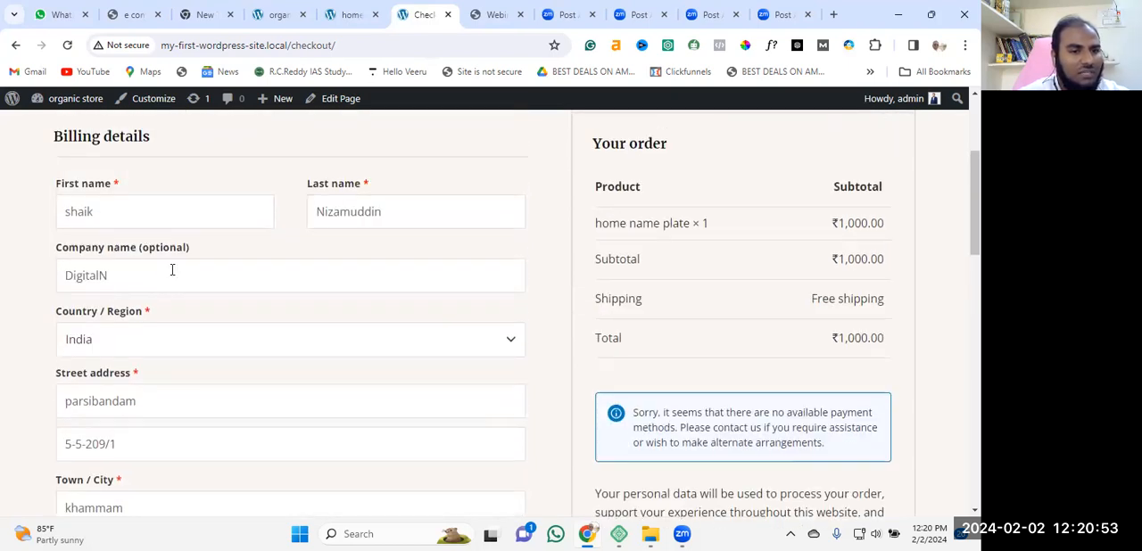
{"action": "scroll", "coordinate": [202, 339], "scroll_direction": "down", "scroll_amount": 3}
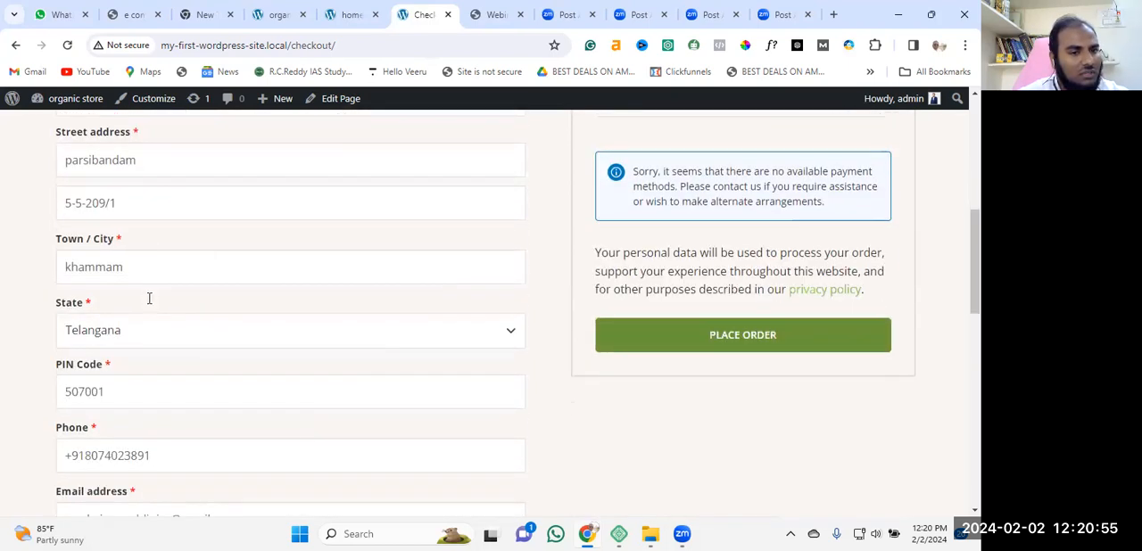
Enable shipping to a different address to view its fields, and disable it again.
{"action": "scroll", "coordinate": [149, 299], "scroll_direction": "down", "scroll_amount": 3}
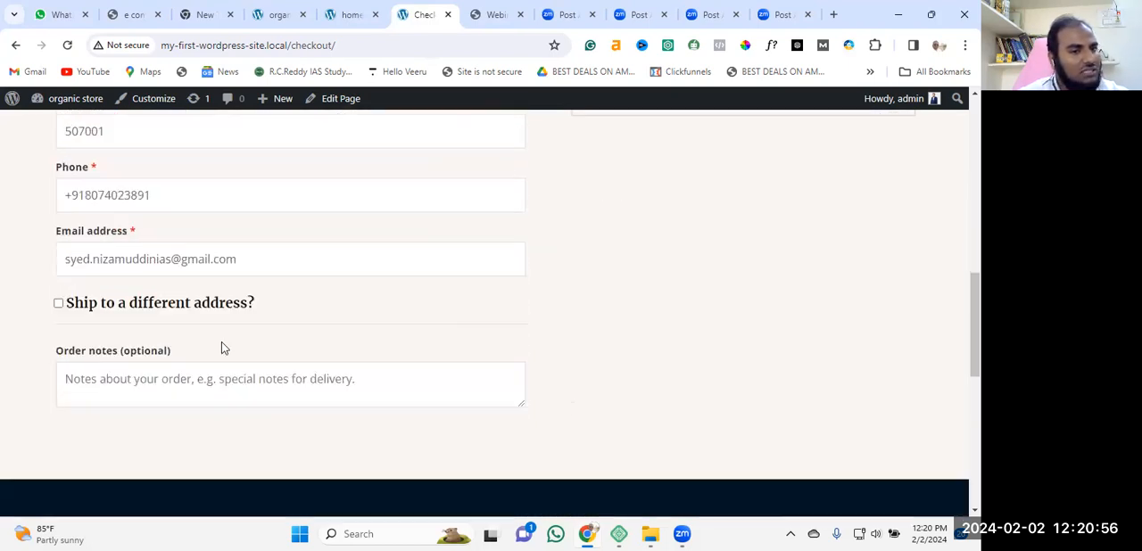
{"action": "left_click", "coordinate": [58, 302]}
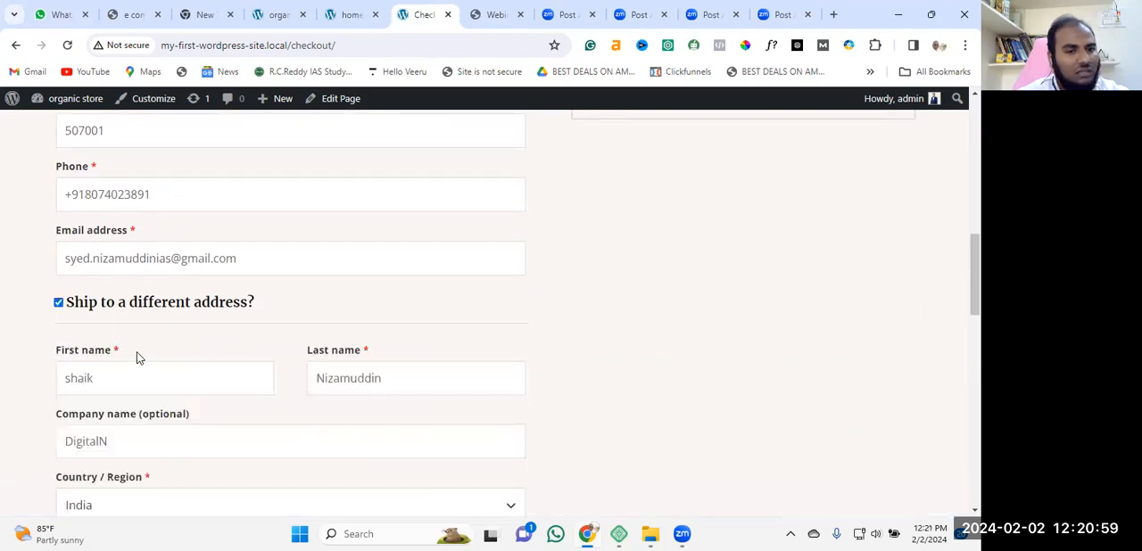
{"action": "left_click", "coordinate": [58, 304]}
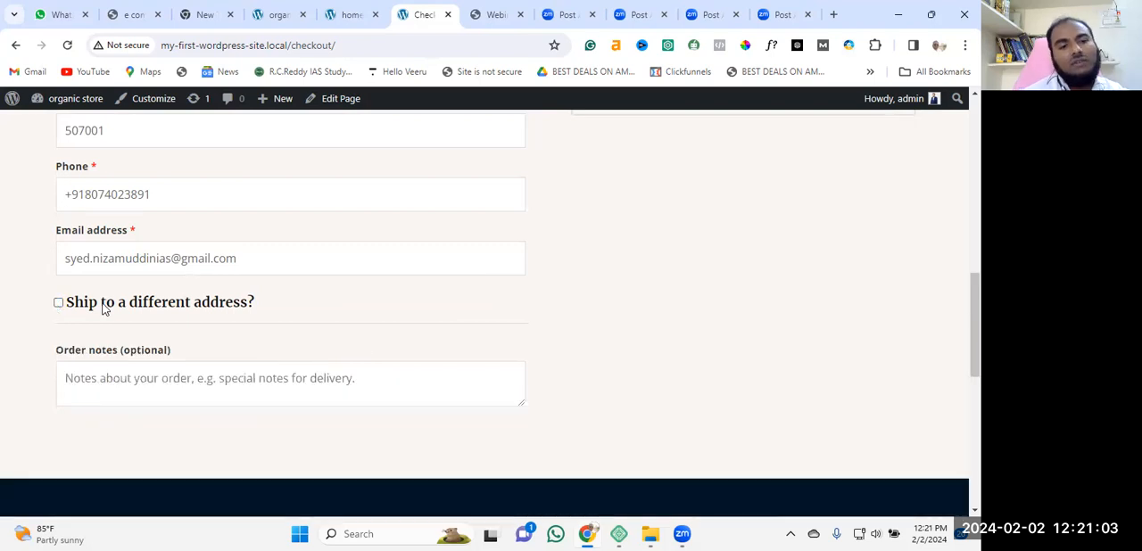
Examine the checkout page's order notes, contact and address fields, order totals, payment notice and coupon option.
{"action": "scroll", "coordinate": [446, 309], "scroll_direction": "down", "scroll_amount": 2}
{"action": "scroll", "coordinate": [408, 312], "scroll_direction": "up", "scroll_amount": 3}
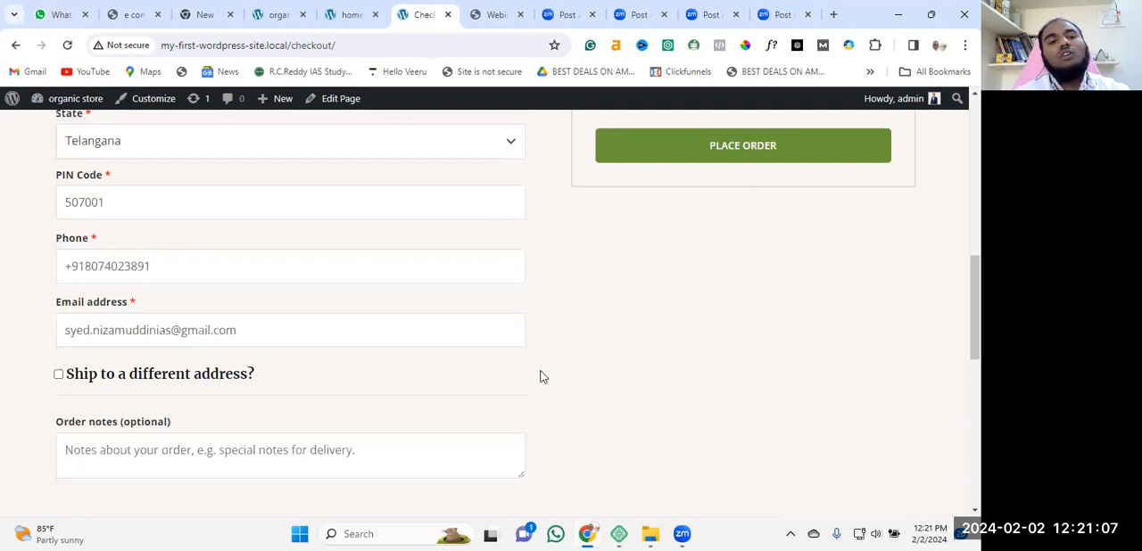
{"action": "scroll", "coordinate": [540, 377], "scroll_direction": "up", "scroll_amount": 2}
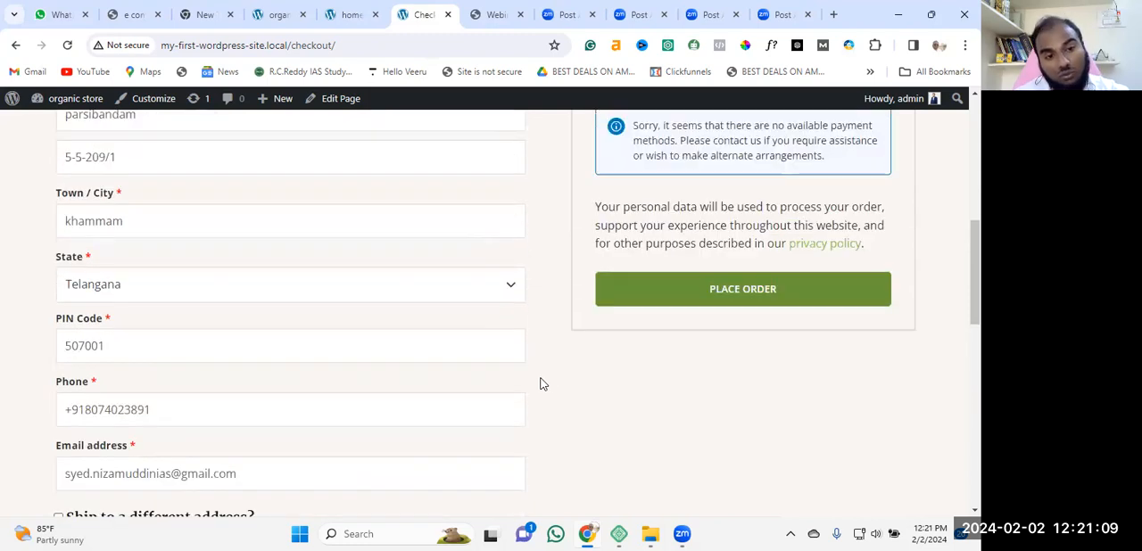
{"action": "scroll", "coordinate": [540, 384], "scroll_direction": "up", "scroll_amount": 2}
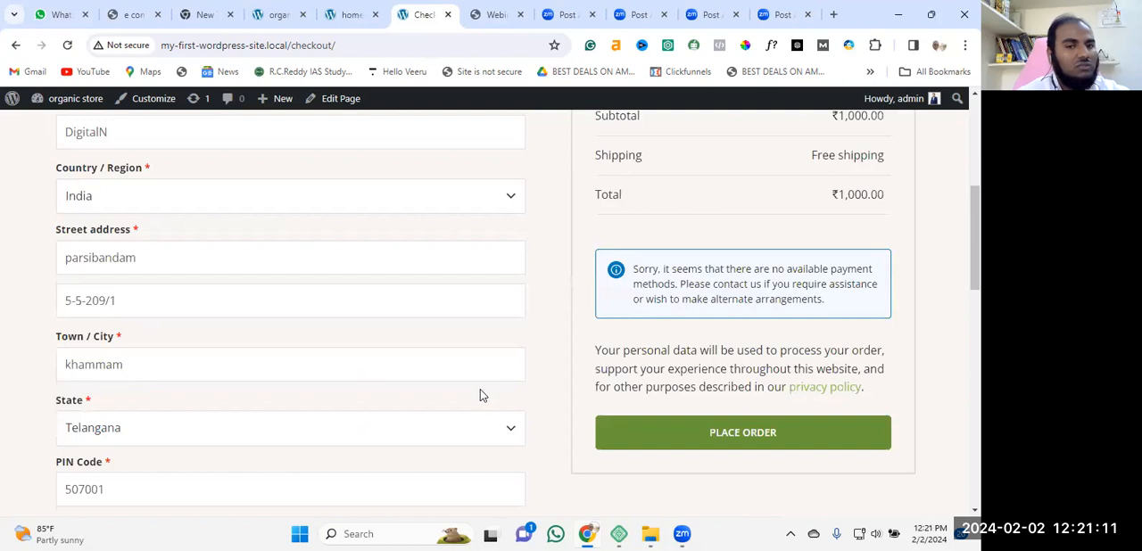
{"action": "scroll", "coordinate": [479, 384], "scroll_direction": "up", "scroll_amount": 3}
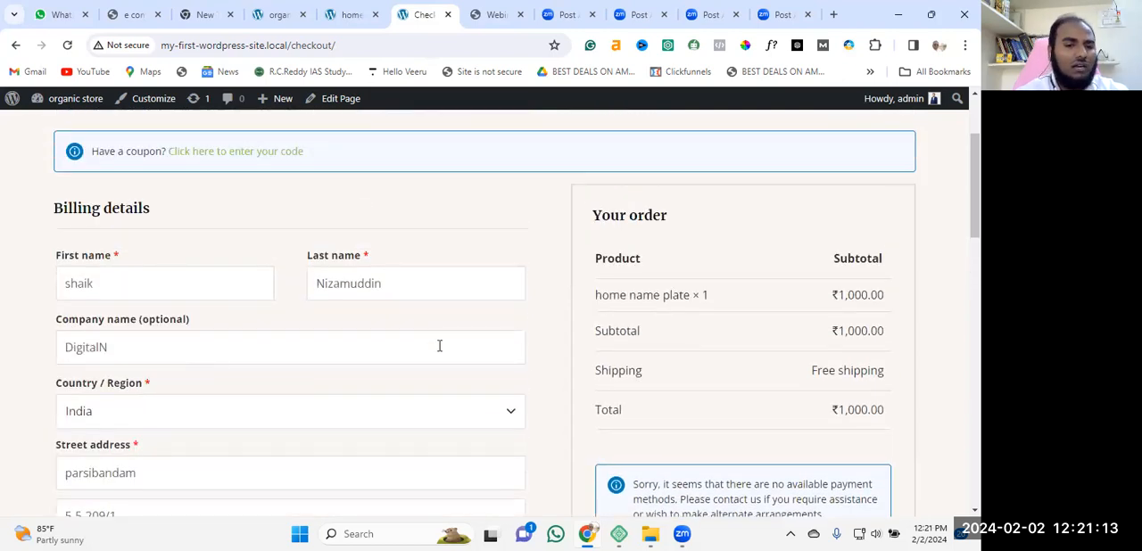
{"action": "scroll", "coordinate": [806, 364], "scroll_direction": "down", "scroll_amount": 4}
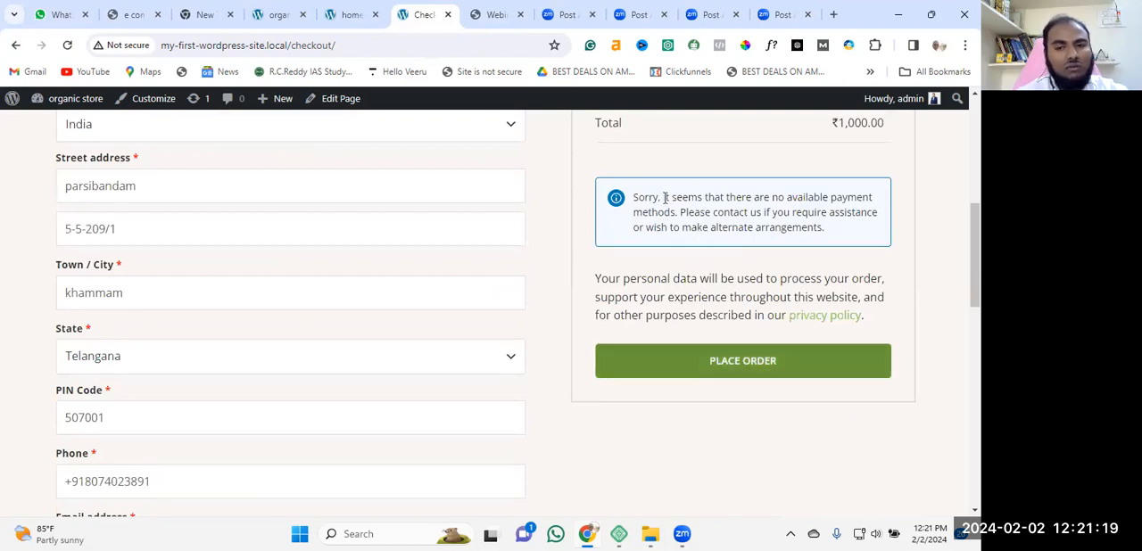
{"action": "scroll", "coordinate": [660, 277], "scroll_direction": "up", "scroll_amount": 4}
{"action": "scroll", "coordinate": [749, 318], "scroll_direction": "up", "scroll_amount": 2}
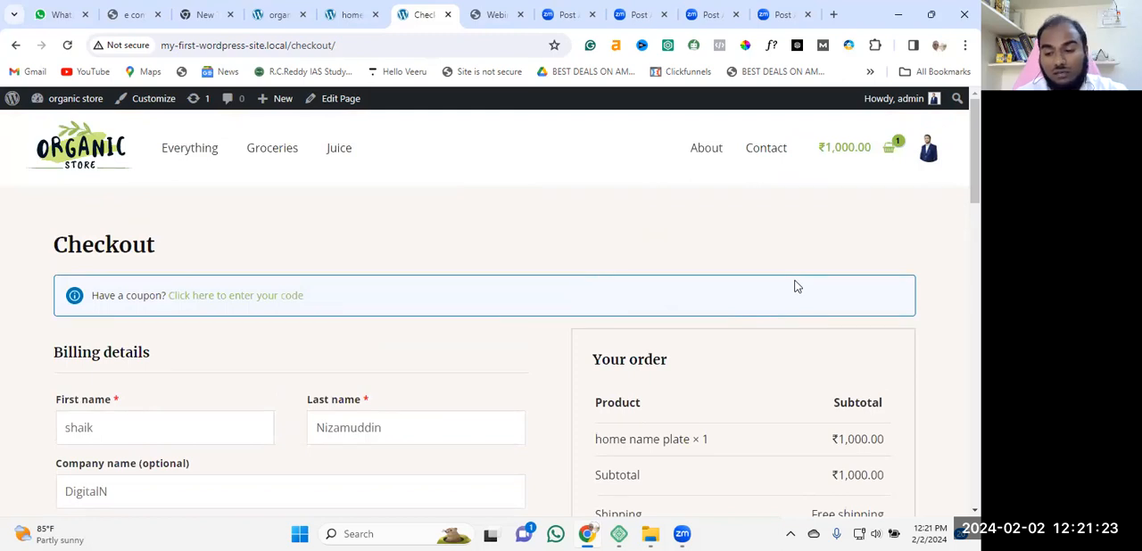
{"action": "scroll", "coordinate": [693, 311], "scroll_direction": "down", "scroll_amount": 7}
{"action": "scroll", "coordinate": [117, 238], "scroll_direction": "up", "scroll_amount": 6}
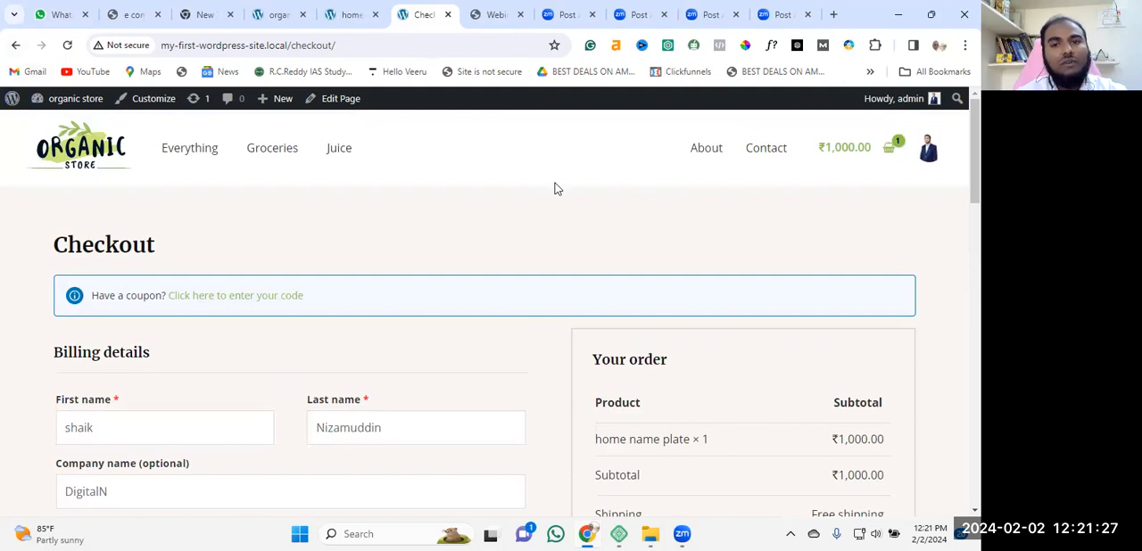